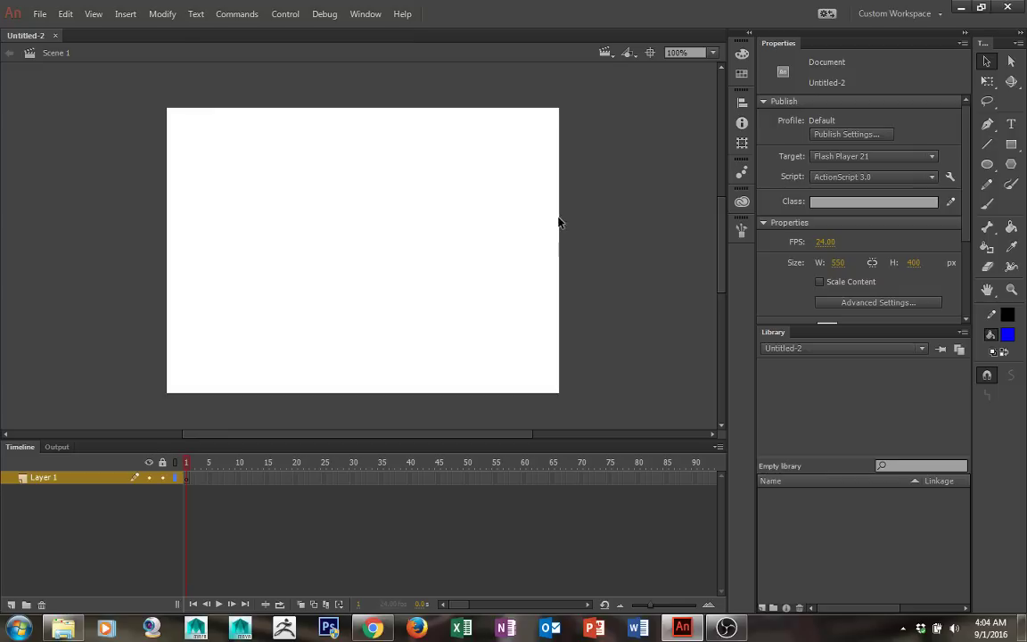
- Set the stage size to 1280 × 720 px and centre the whole stage in view at 50% zoom
{"action": "left_click", "coordinate": [838, 262]}
{"action": "type", "text": "1280"}
{"action": "key", "text": "Tab"}
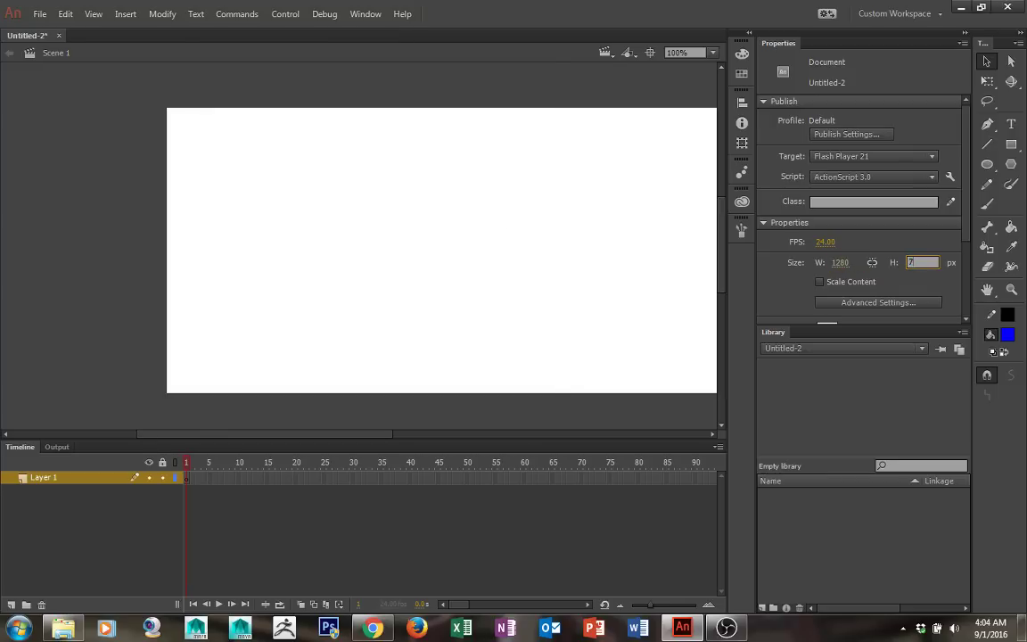
{"action": "type", "text": "720"}
{"action": "key", "text": "Return"}
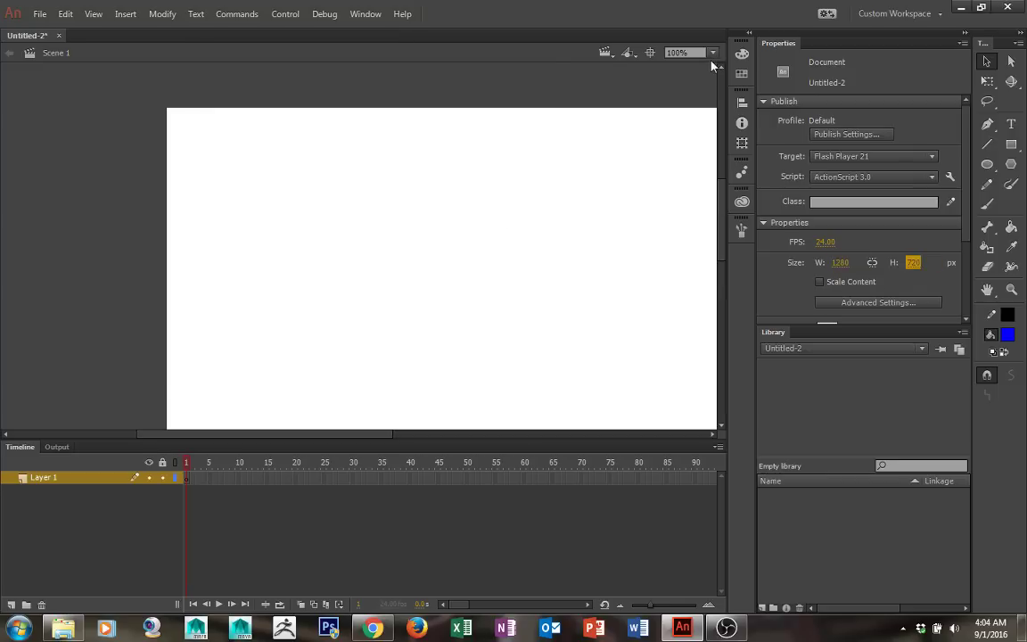
{"action": "left_click", "coordinate": [650, 53]}
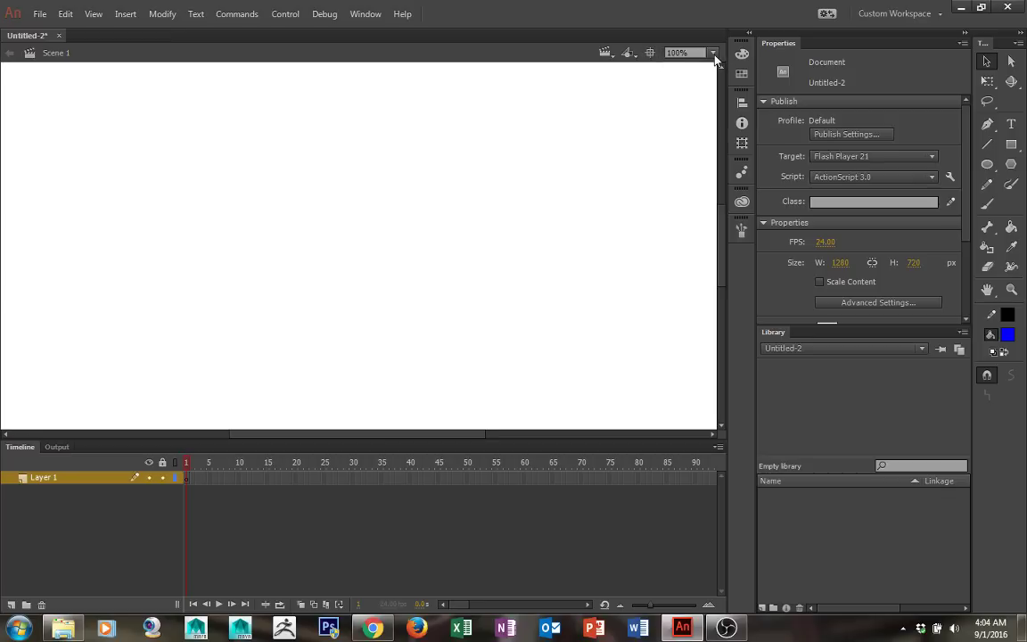
{"action": "key", "text": "ctrl+minus"}
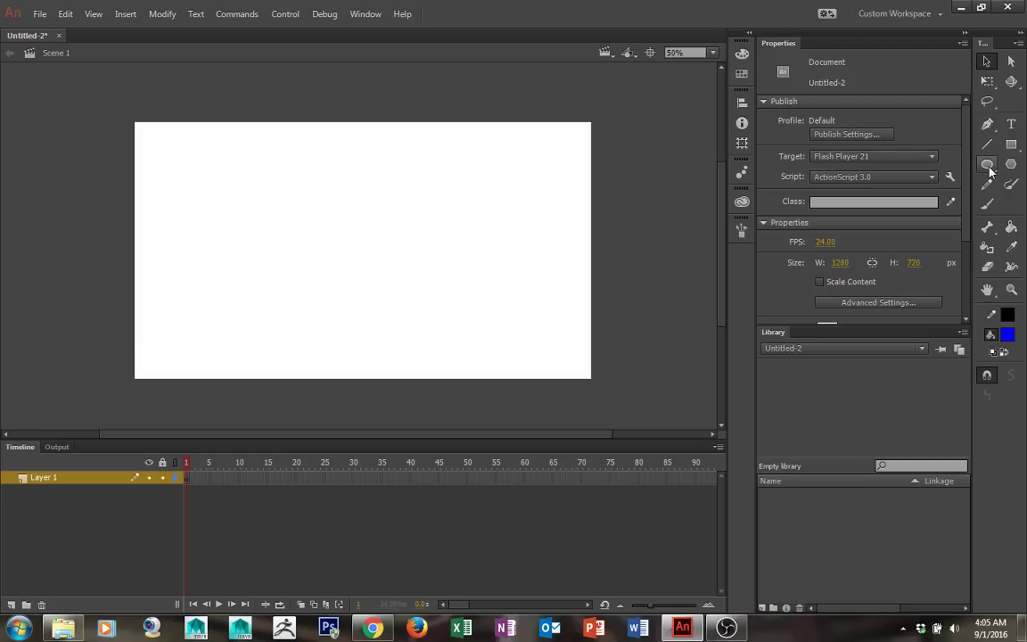
- Draw a blue circle about 212 px in diameter with the Oval tool and centre it horizontally and vertically on the stage
{"action": "left_click", "coordinate": [988, 169]}
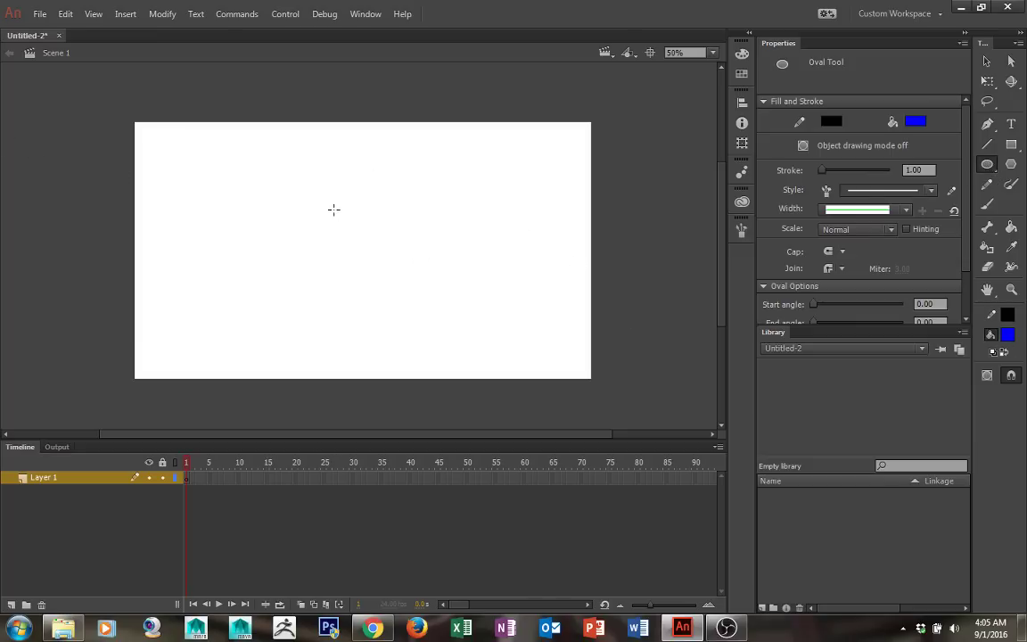
{"action": "left_click_drag", "start_coordinate": [334, 208], "coordinate": [408, 269]}
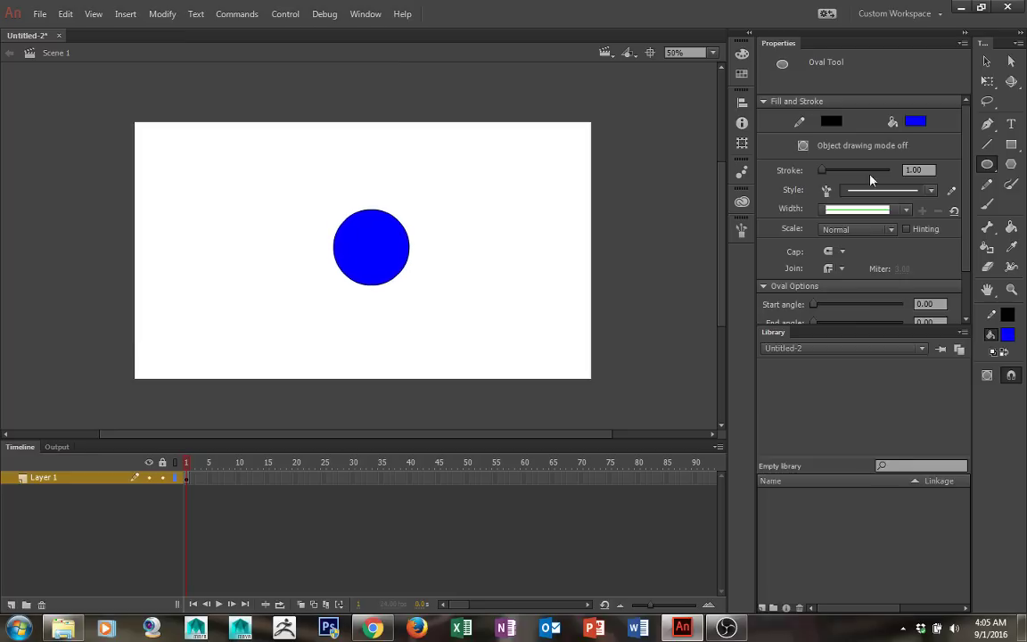
{"action": "key", "text": "v"}
{"action": "left_click_drag", "start_coordinate": [248, 176], "coordinate": [419, 292]}
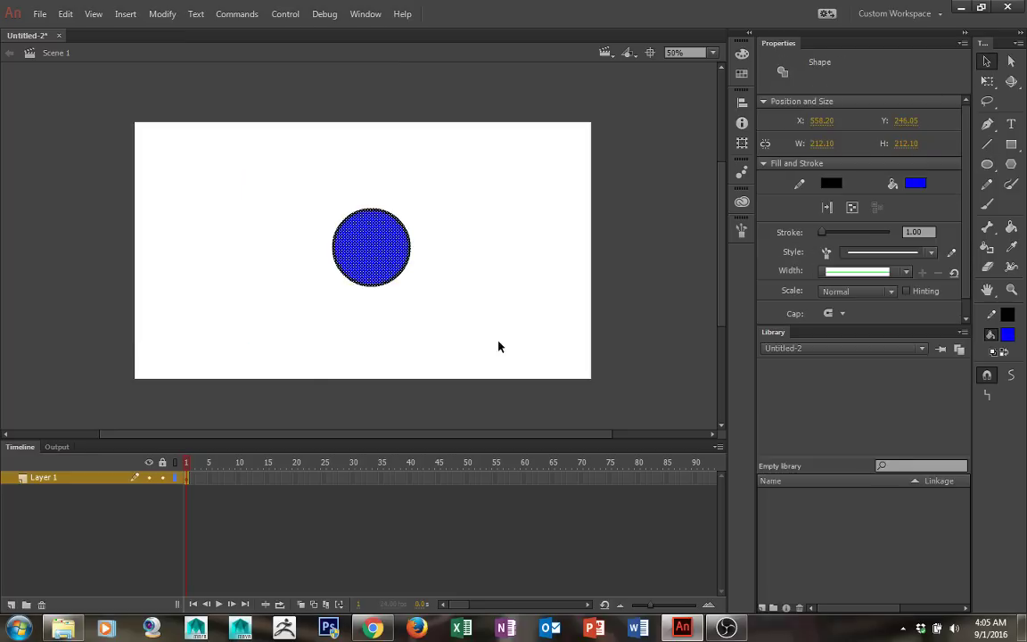
{"action": "left_click", "coordinate": [742, 103]}
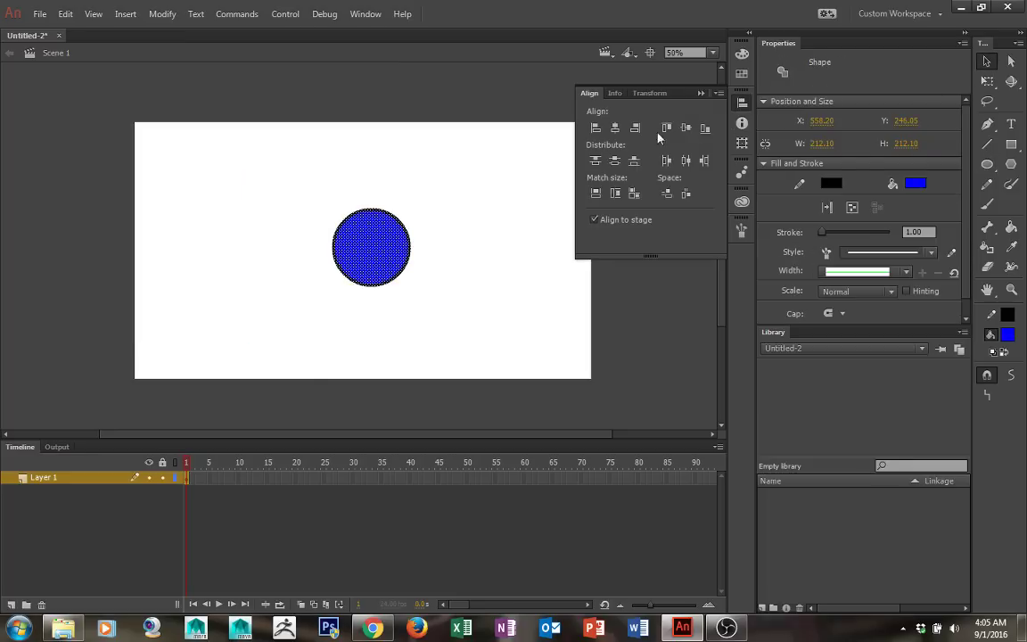
{"action": "left_click", "coordinate": [615, 127]}
{"action": "left_click", "coordinate": [686, 128]}
{"action": "left_click", "coordinate": [502, 238]}
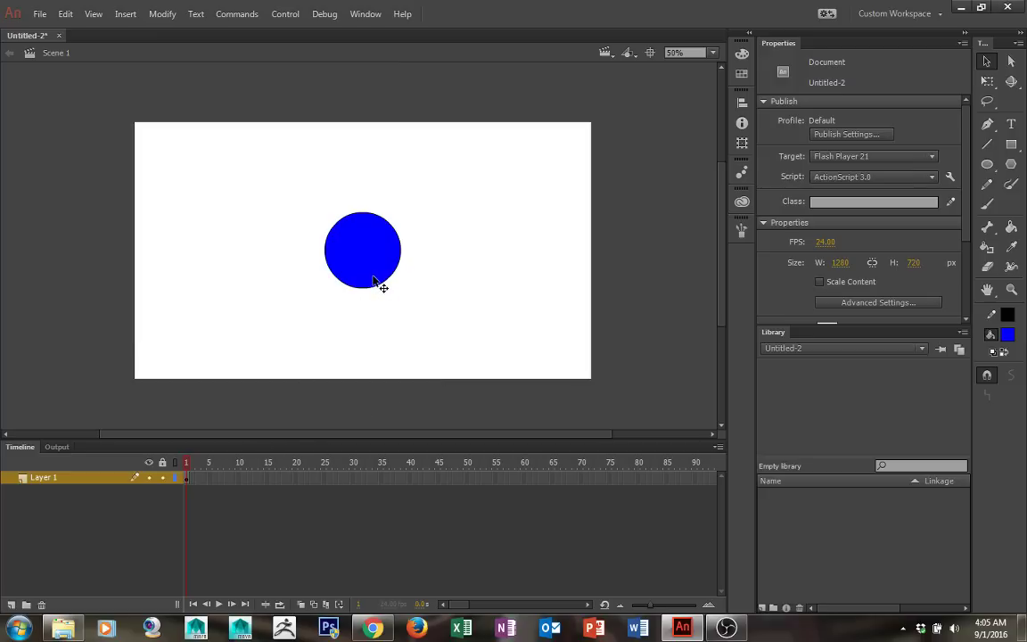
- Insert a keyframe at frame 2 of Layer 1 and compare it with frame 1
{"action": "right_click", "coordinate": [190, 479]}
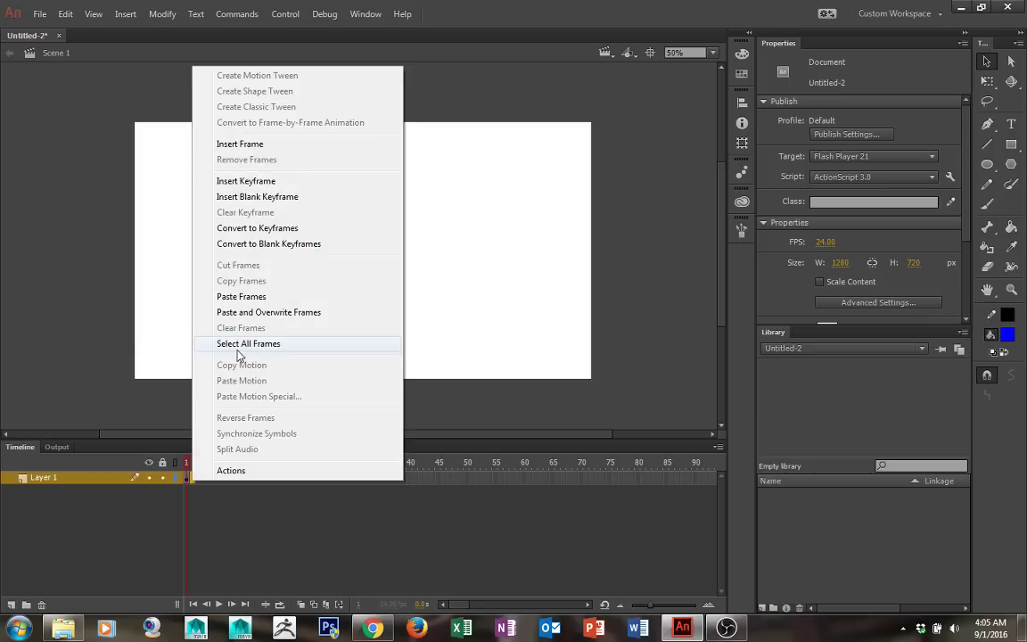
{"action": "left_click", "coordinate": [260, 182]}
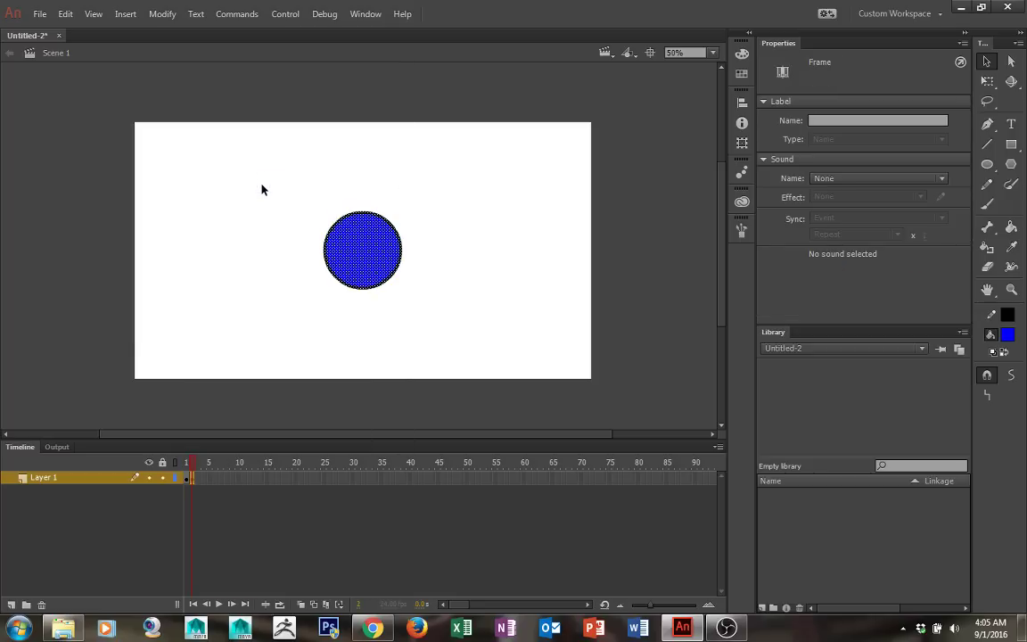
{"action": "left_click", "coordinate": [187, 464]}
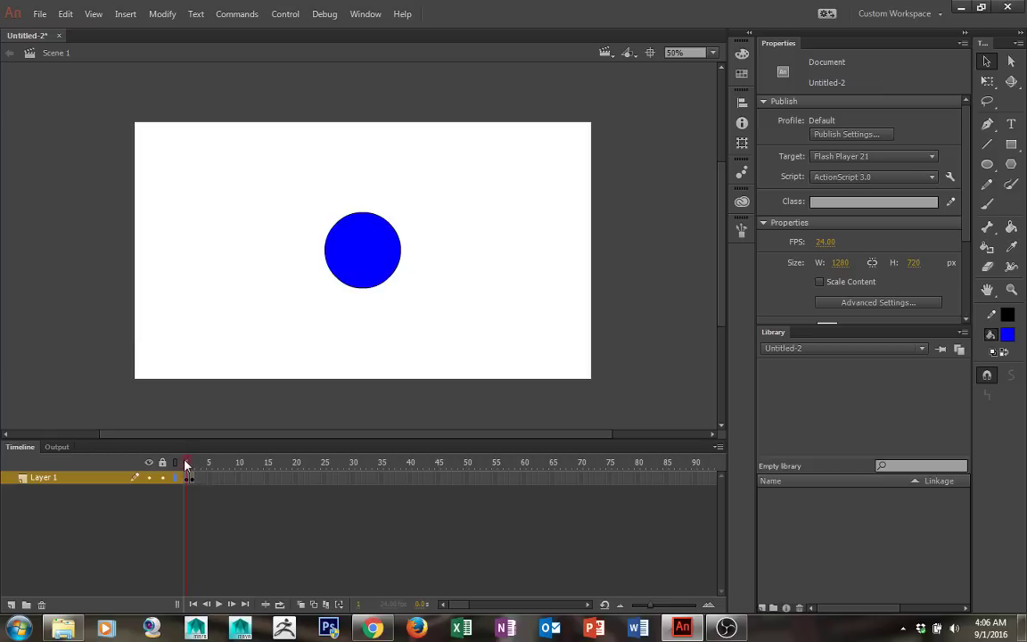
{"action": "left_click", "coordinate": [192, 464]}
- Fill the circle in frame 2 with red using the Paint Bucket and scrub between frames 1 and 2
{"action": "left_click", "coordinate": [1007, 335]}
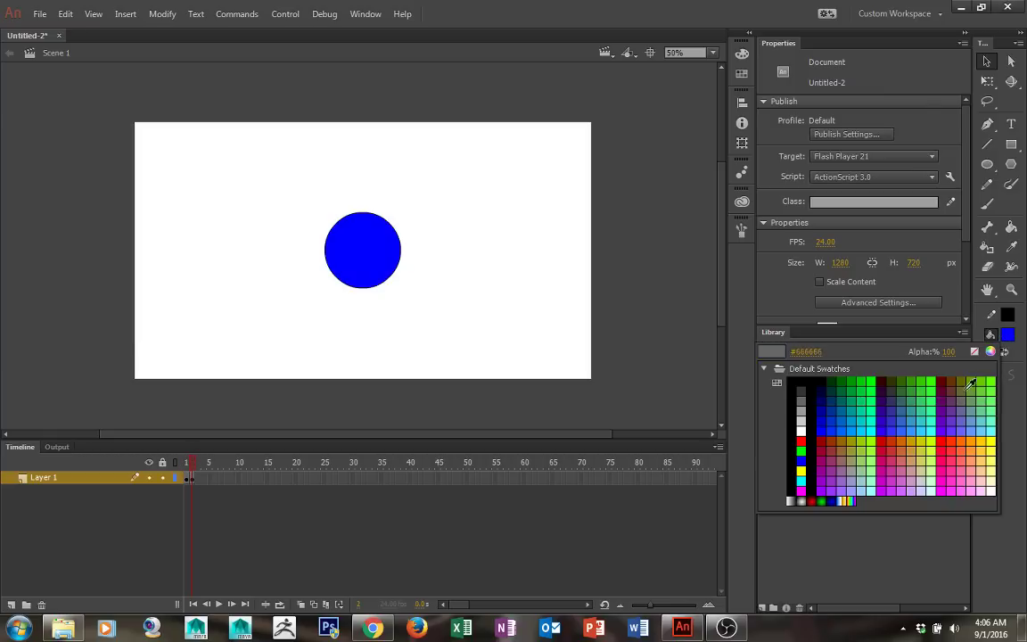
{"action": "left_click", "coordinate": [805, 437]}
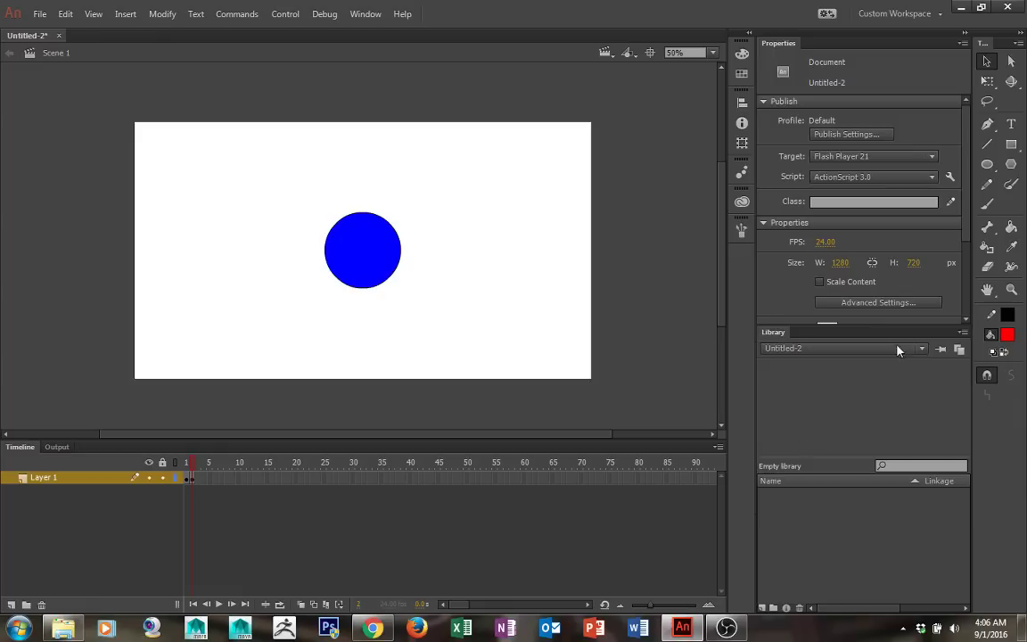
{"action": "left_click", "coordinate": [1010, 226]}
{"action": "left_click", "coordinate": [378, 261]}
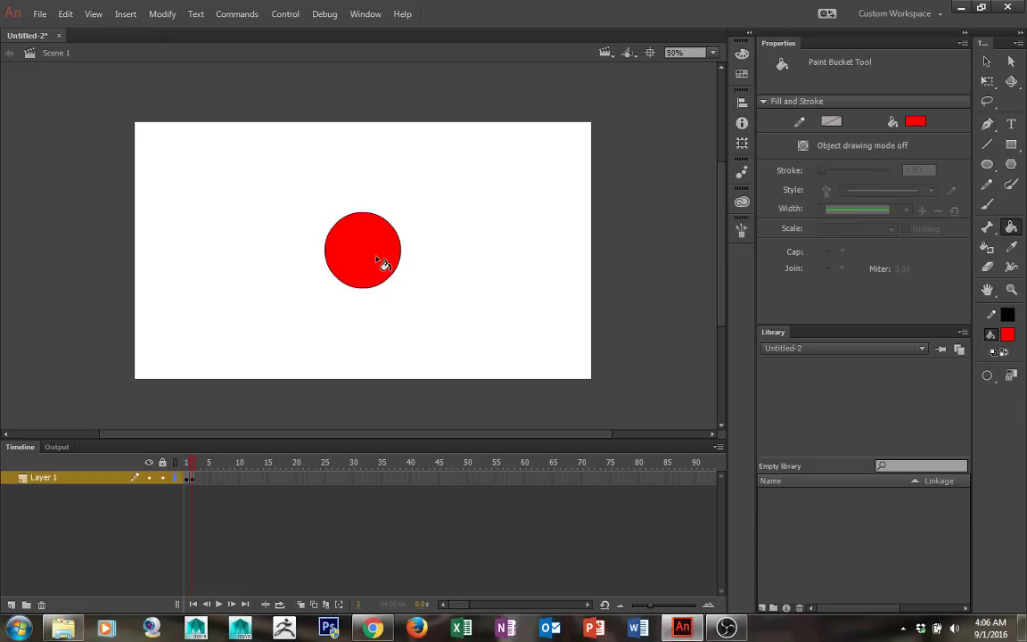
{"action": "key", "text": "ctrl+z"}
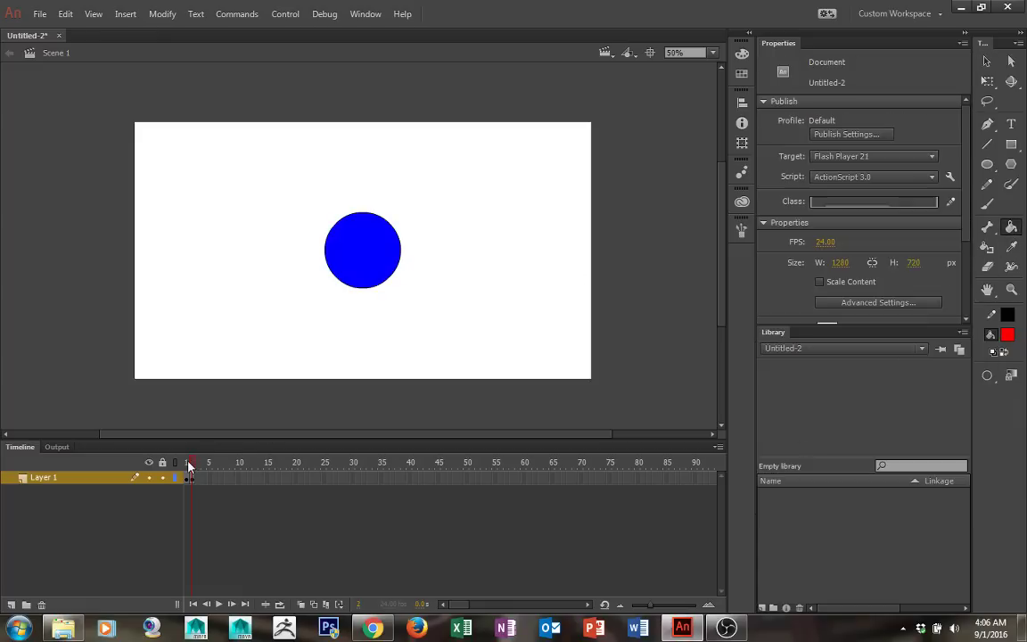
{"action": "left_click_drag", "start_coordinate": [187, 465], "coordinate": [197, 469]}
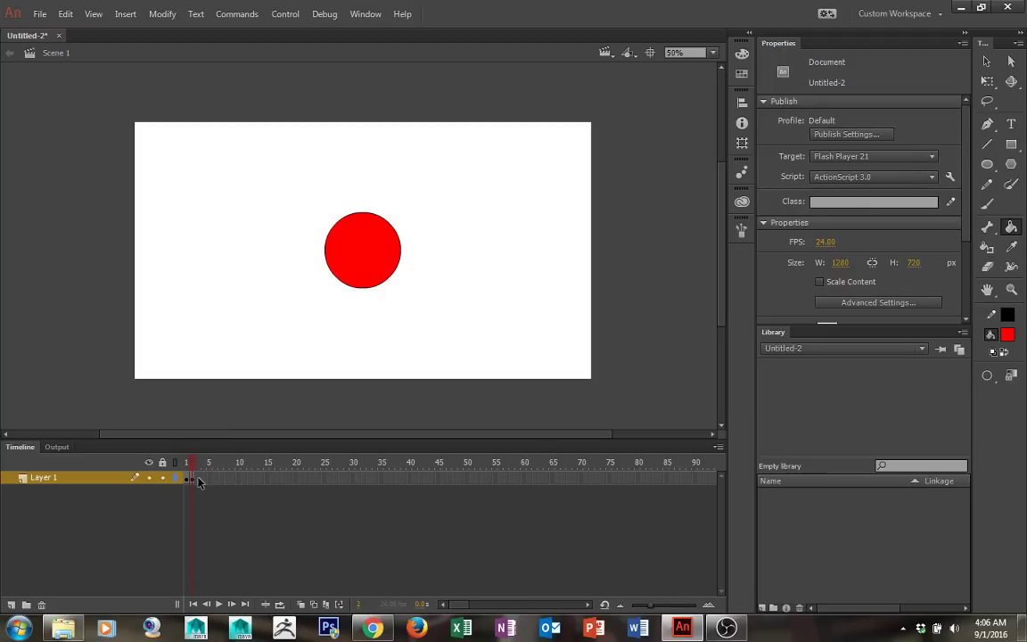
- Insert a keyframe at frame 3 of Layer 1 and deselect the copied circle
{"action": "key", "text": "F6"}
{"action": "left_click", "coordinate": [193, 477]}
{"action": "right_click", "coordinate": [199, 482]}
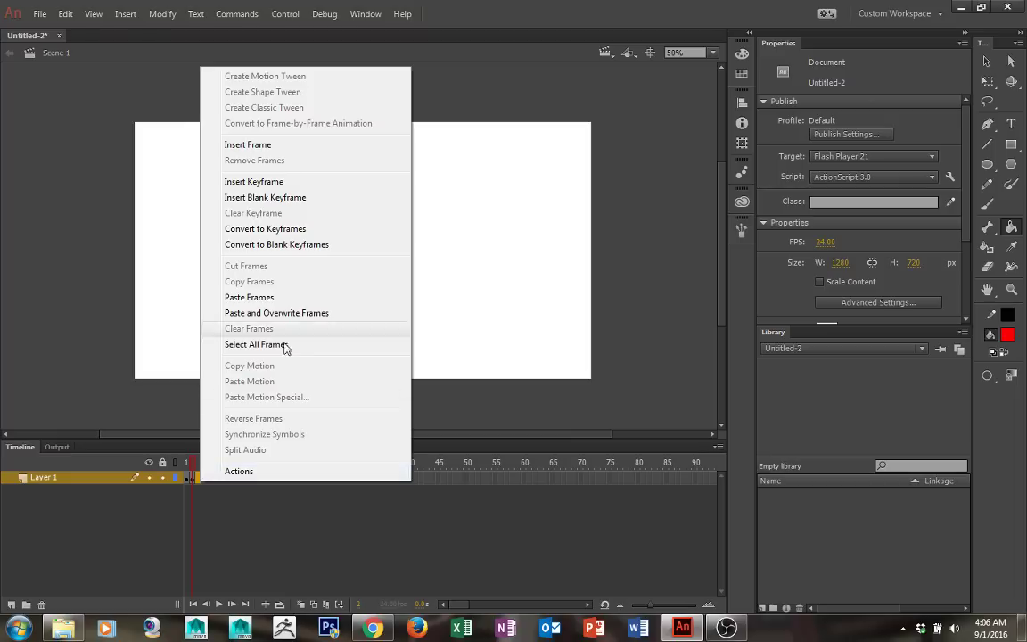
{"action": "left_click", "coordinate": [283, 183]}
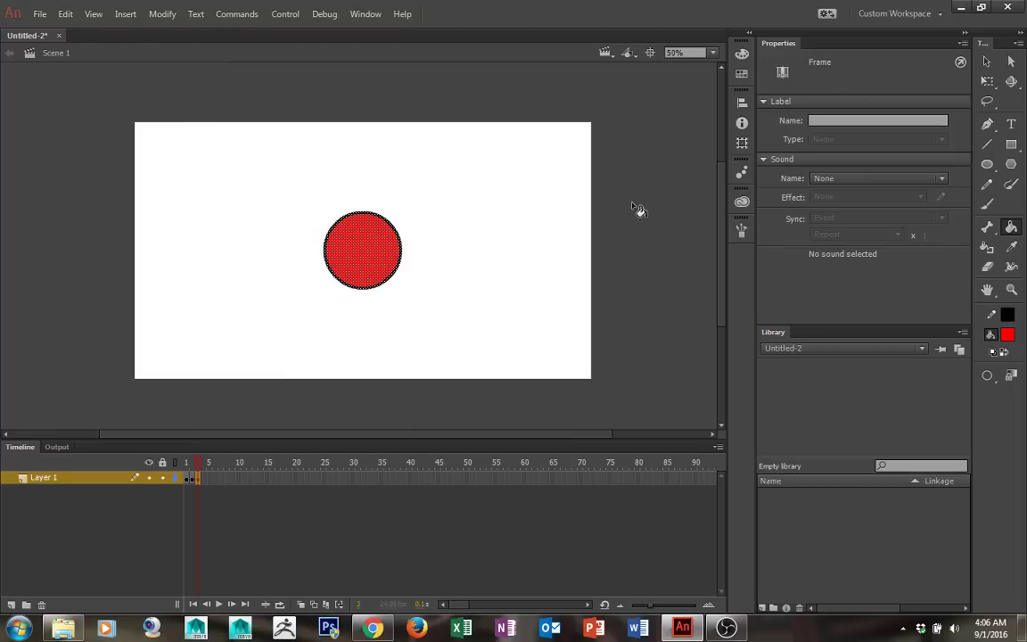
{"action": "left_click", "coordinate": [986, 64]}
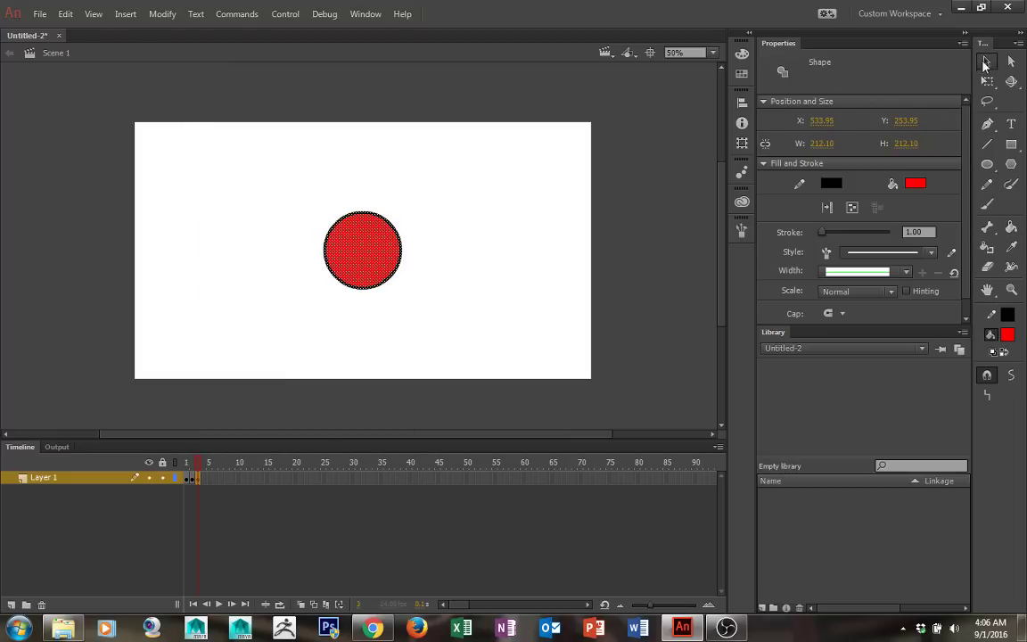
{"action": "left_click", "coordinate": [455, 280]}
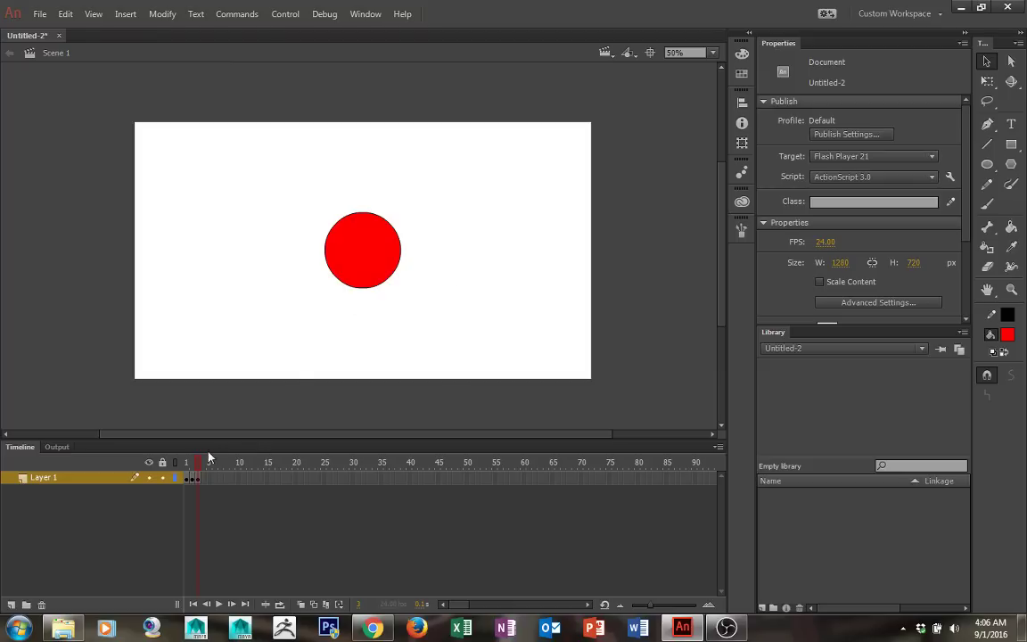
- Fill the circle in frame 3 with bright green using the Paint Bucket
{"action": "mouse_move", "coordinate": [200, 465]}
{"action": "left_mouse_down"}
{"action": "mouse_move", "coordinate": [176, 466]}
{"action": "mouse_move", "coordinate": [204, 470]}
{"action": "left_mouse_up"}
{"action": "left_click", "coordinate": [1008, 334]}
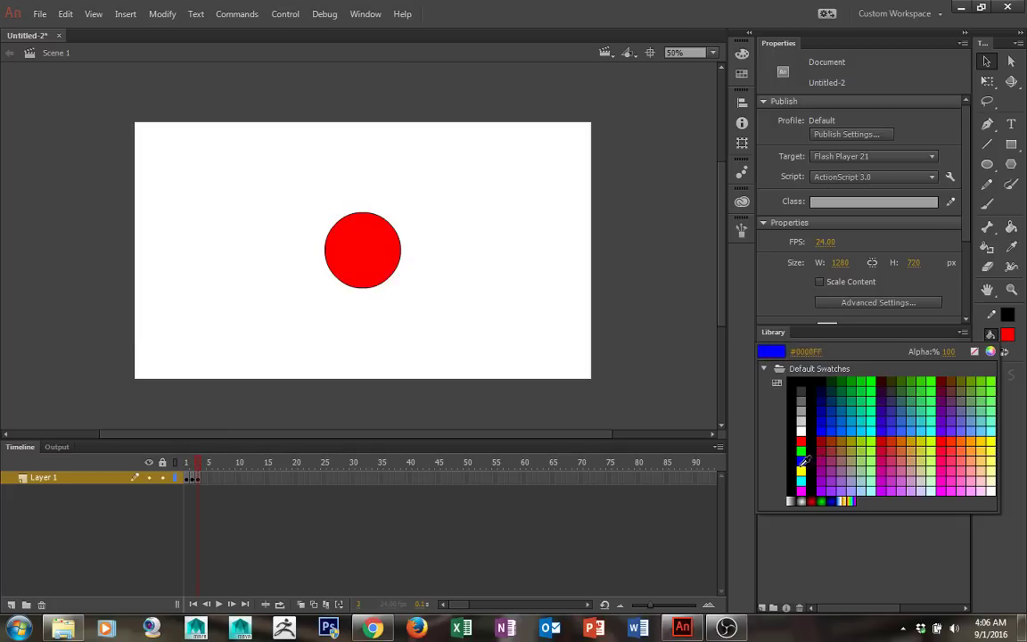
{"action": "left_click", "coordinate": [801, 452]}
{"action": "left_click", "coordinate": [1014, 228]}
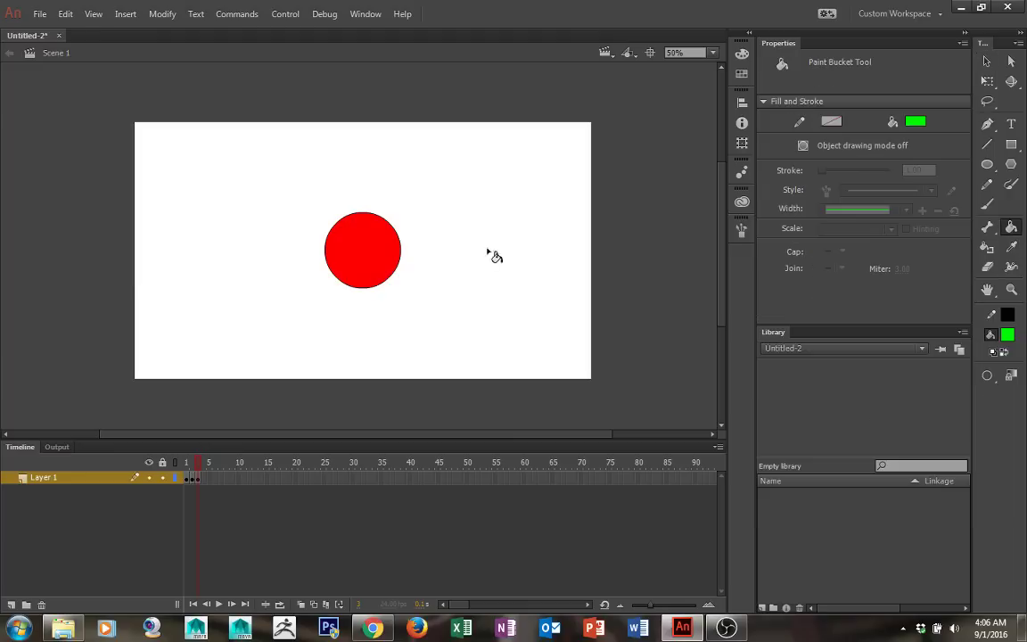
{"action": "left_click", "coordinate": [368, 264]}
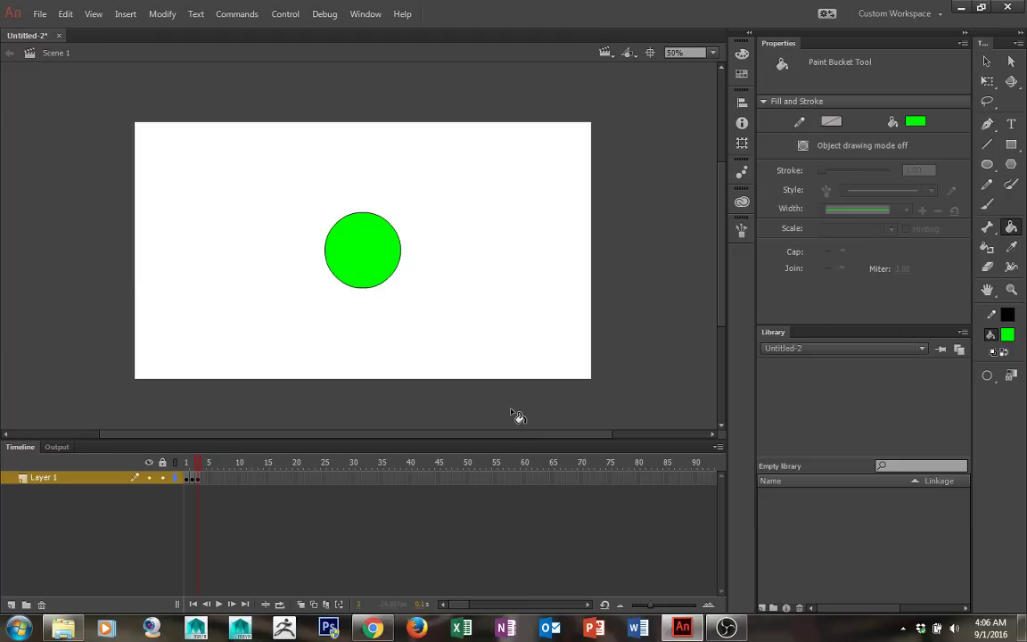
- Add a keyframe at frame 4 and fill its circle with yellow
{"action": "key", "text": "F6"}
{"action": "left_click", "coordinate": [1008, 335]}
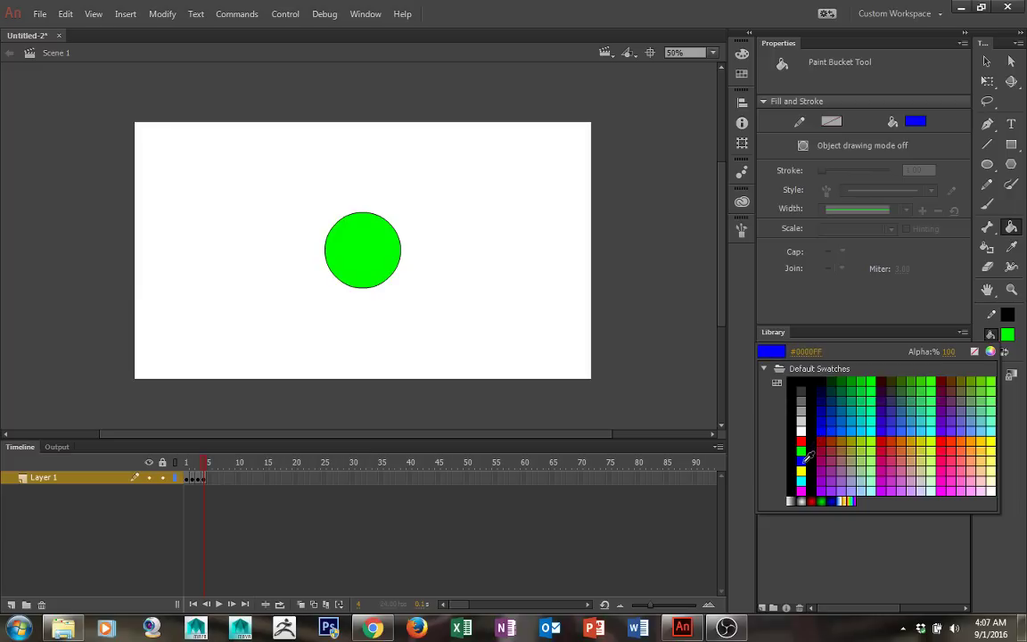
{"action": "left_click", "coordinate": [801, 470]}
{"action": "left_click", "coordinate": [369, 261]}
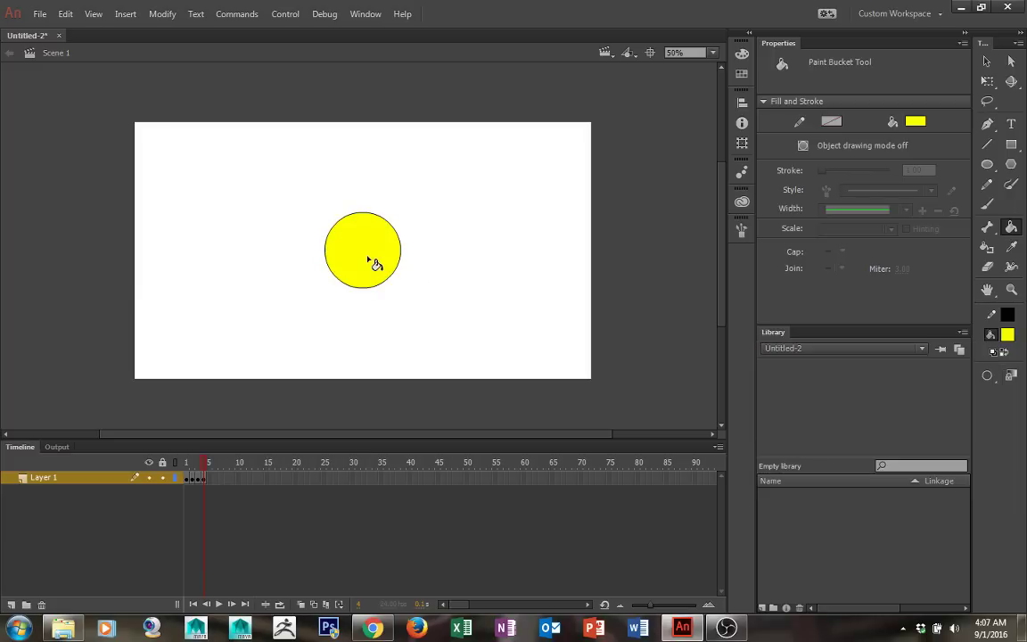
- Add a keyframe at frame 5 and fill its circle with magenta
{"action": "left_click", "coordinate": [1007, 334]}
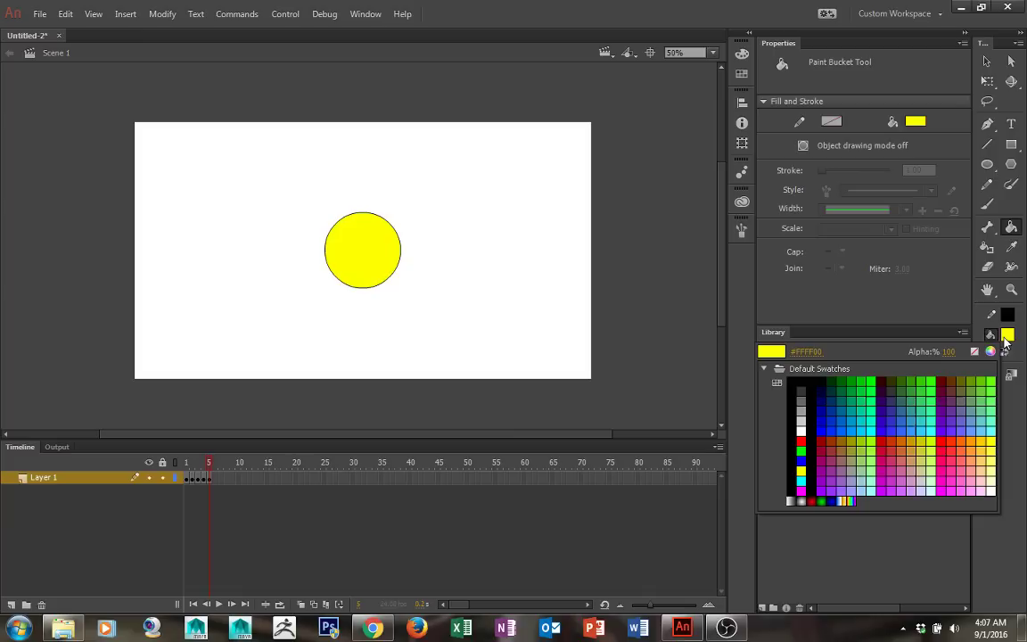
{"action": "left_click", "coordinate": [801, 490]}
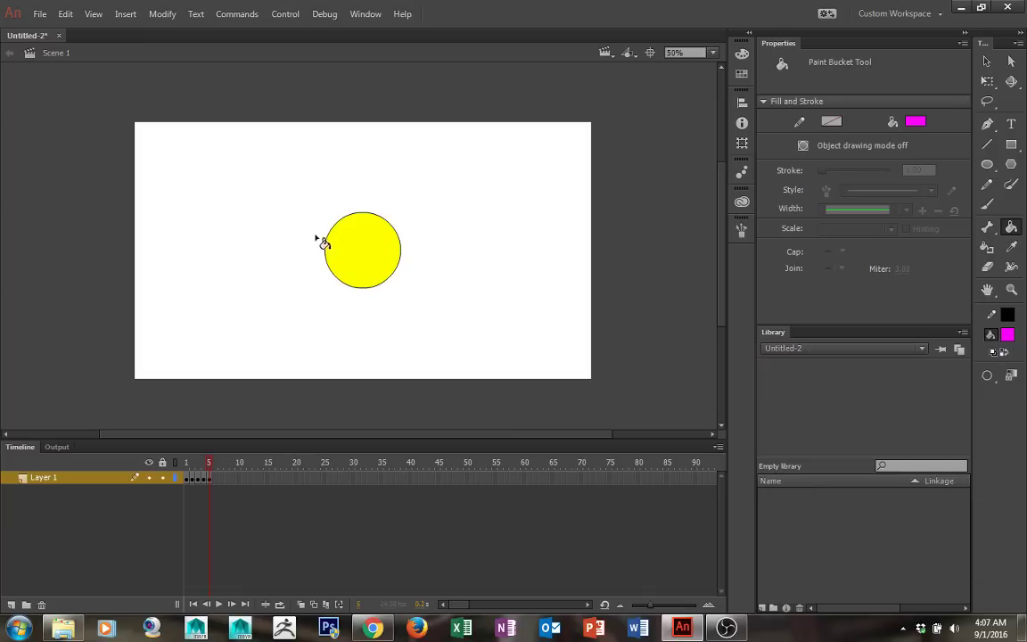
{"action": "left_click", "coordinate": [333, 235]}
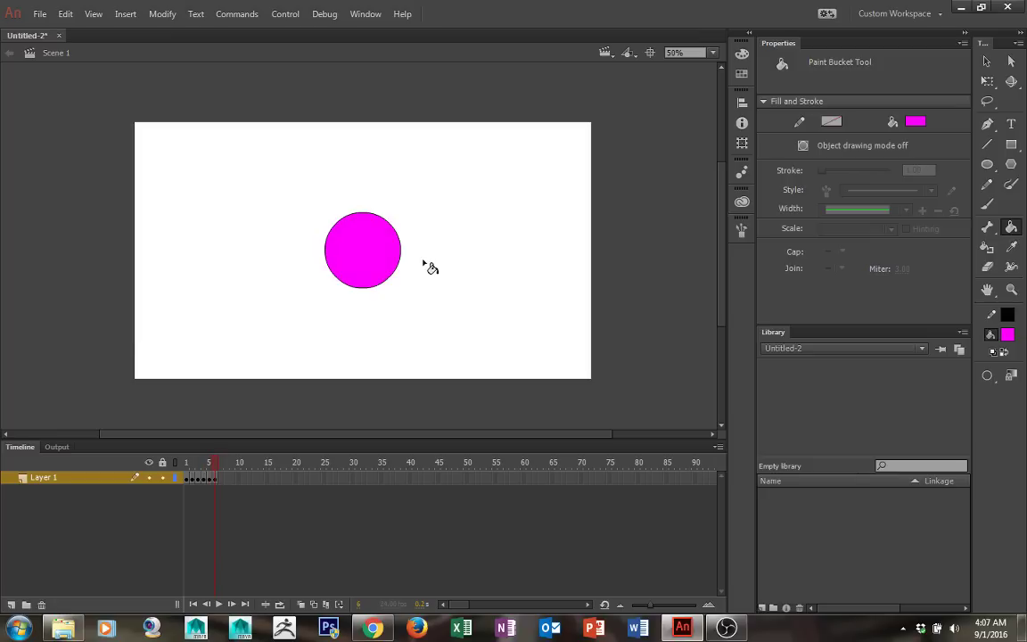
- Add a keyframe at frame 6 and fill its circle with cyan
{"action": "key", "text": "F6"}
{"action": "left_click", "coordinate": [1008, 335]}
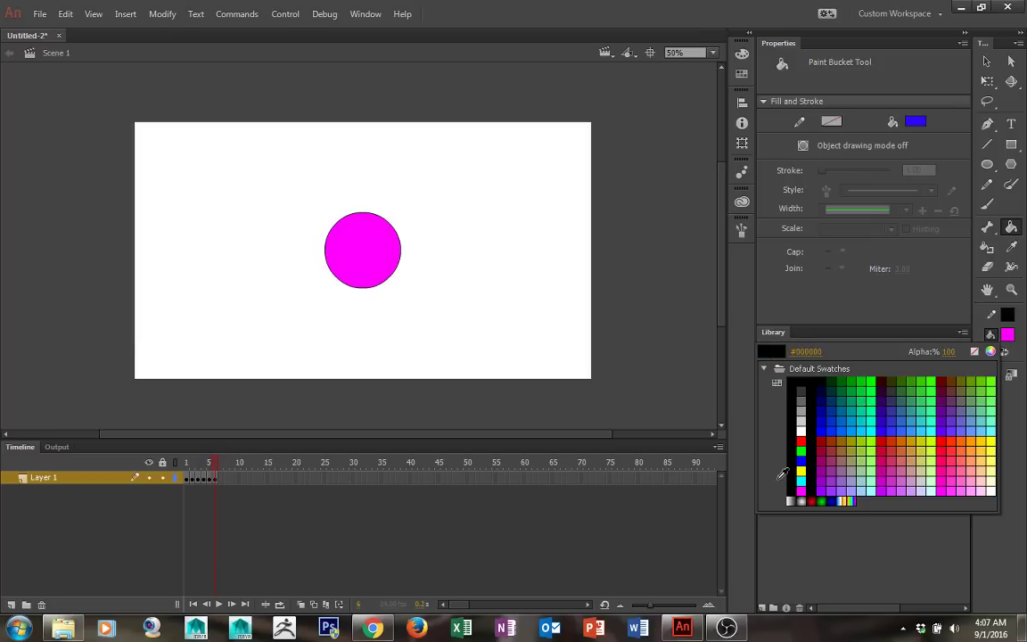
{"action": "left_click", "coordinate": [806, 477]}
{"action": "left_click", "coordinate": [367, 252]}
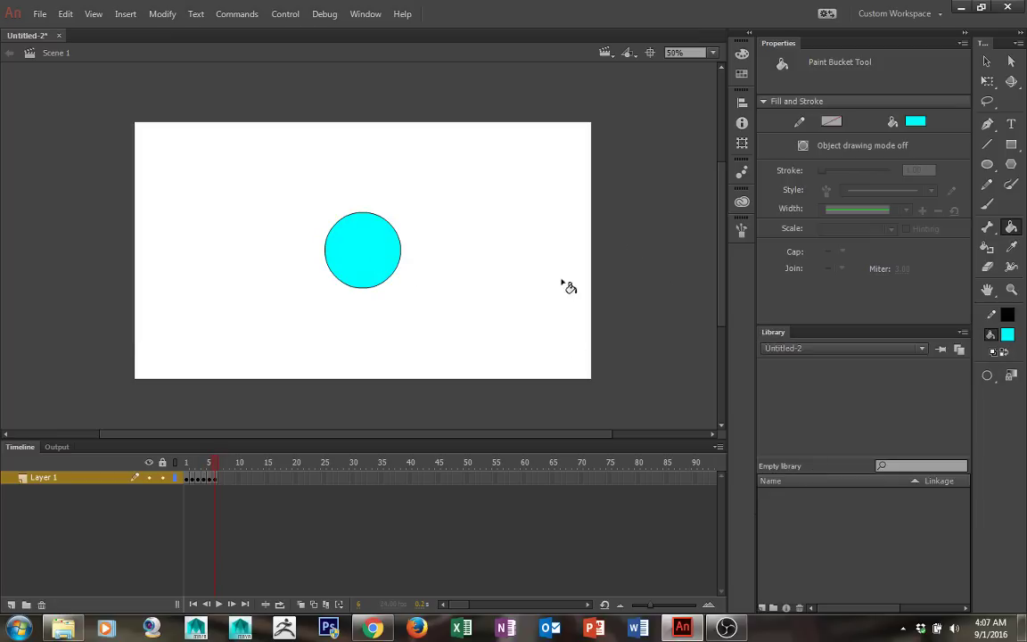
- Add a keyframe at frame 7 and fill its circle with dark purple
{"action": "left_click", "coordinate": [1008, 335]}
{"action": "left_click", "coordinate": [1008, 335]}
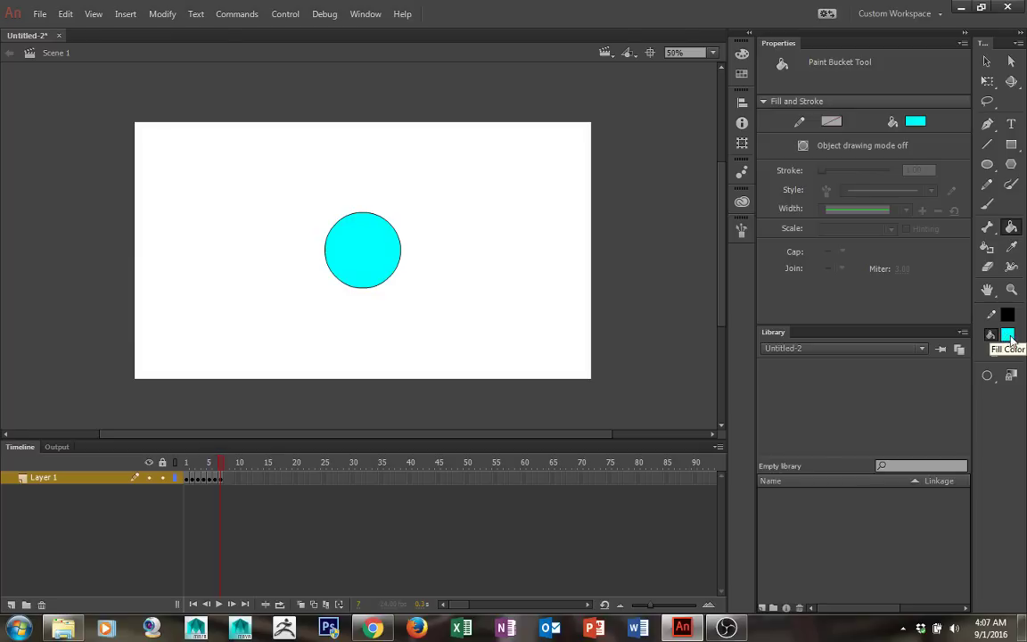
{"action": "left_click", "coordinate": [1008, 335]}
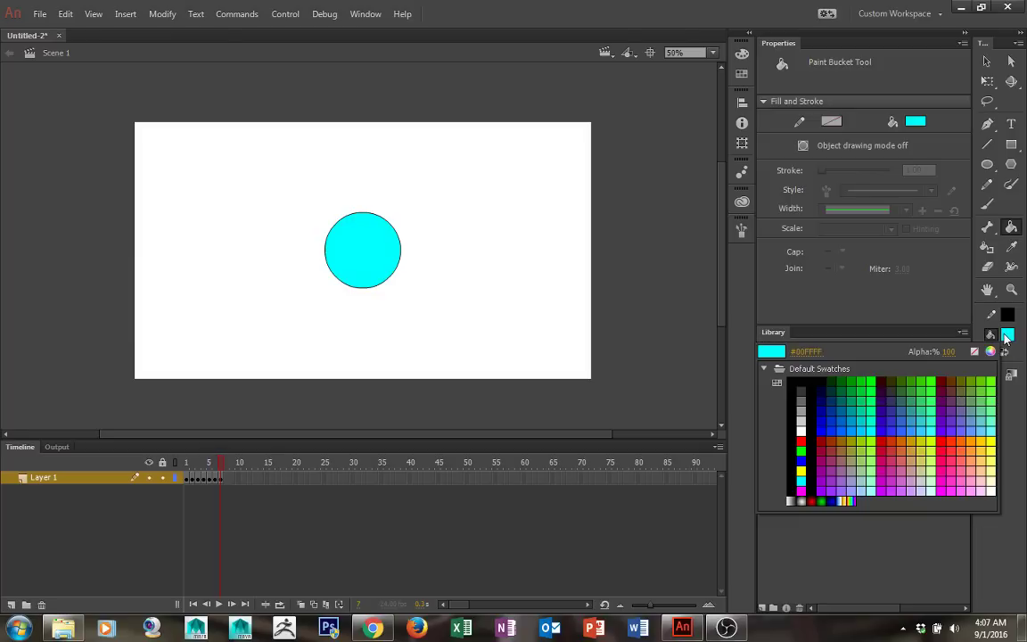
{"action": "left_click", "coordinate": [816, 415]}
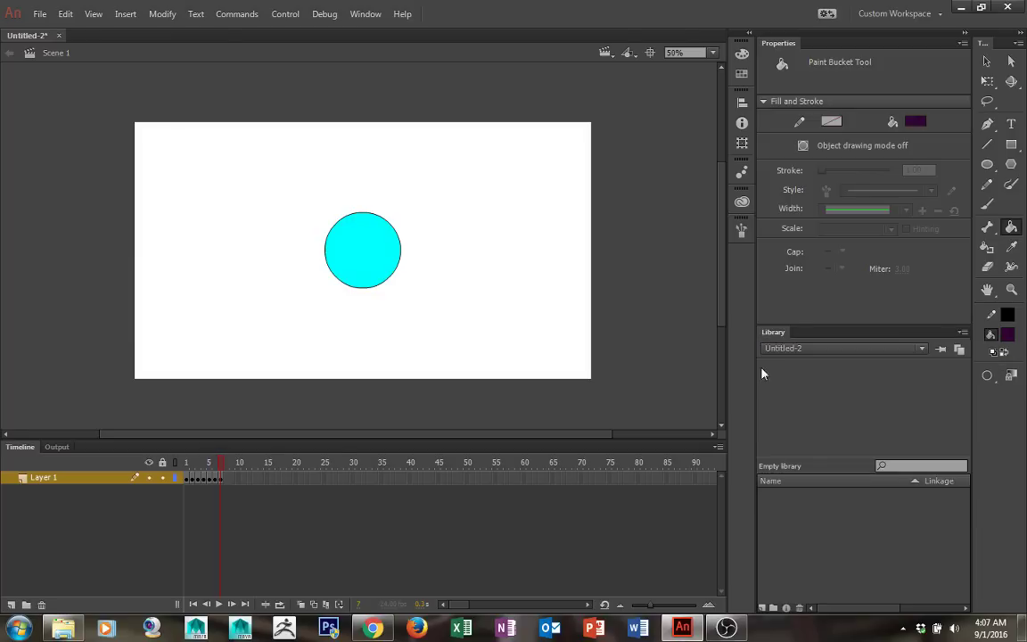
{"action": "left_click", "coordinate": [393, 253]}
- Refill the circle at frame 7 with purple #660066
{"action": "left_click", "coordinate": [1009, 335]}
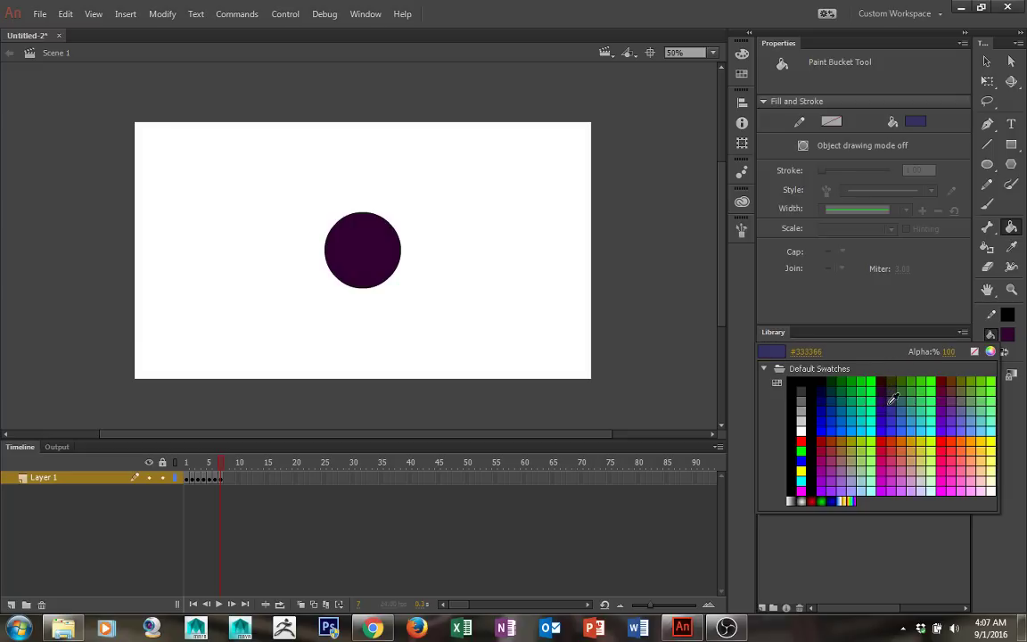
{"action": "left_click", "coordinate": [944, 393]}
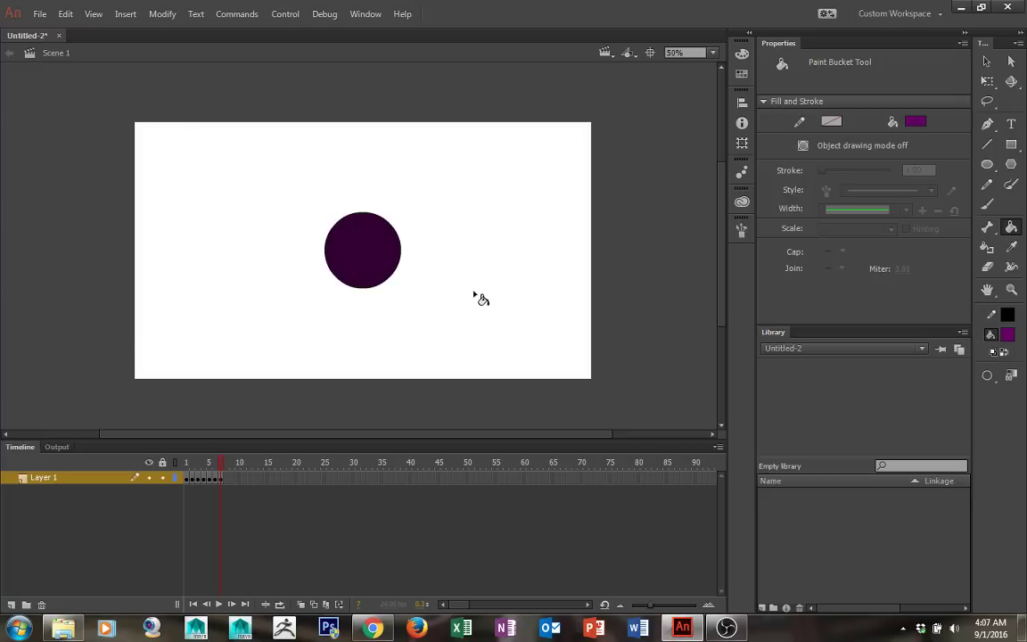
{"action": "left_click", "coordinate": [365, 238]}
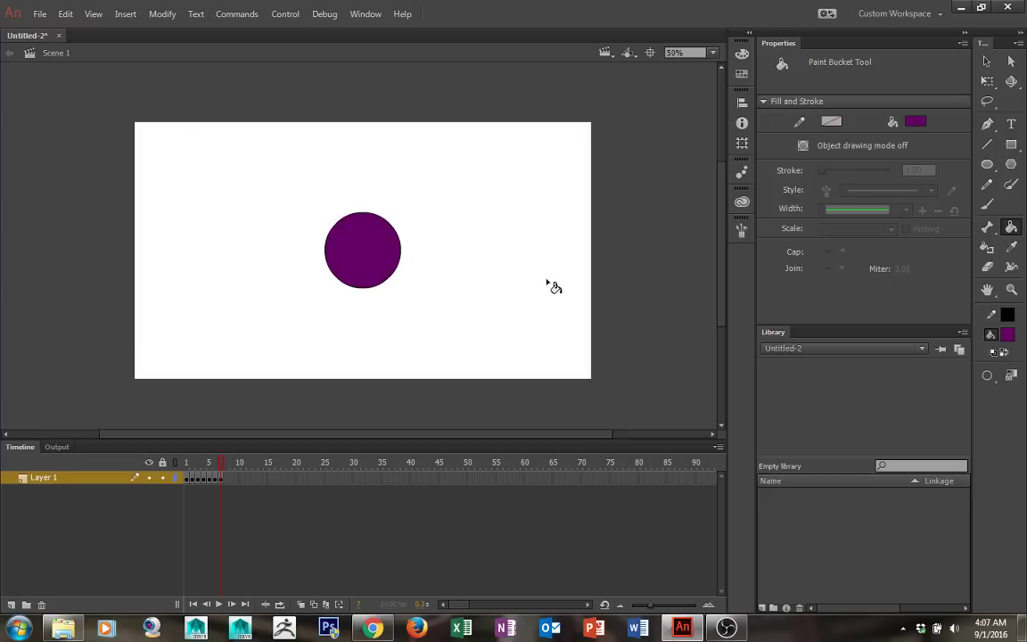
- Add a keyframe at frame 8 and fill its circle with orange
{"action": "left_click", "coordinate": [1006, 334]}
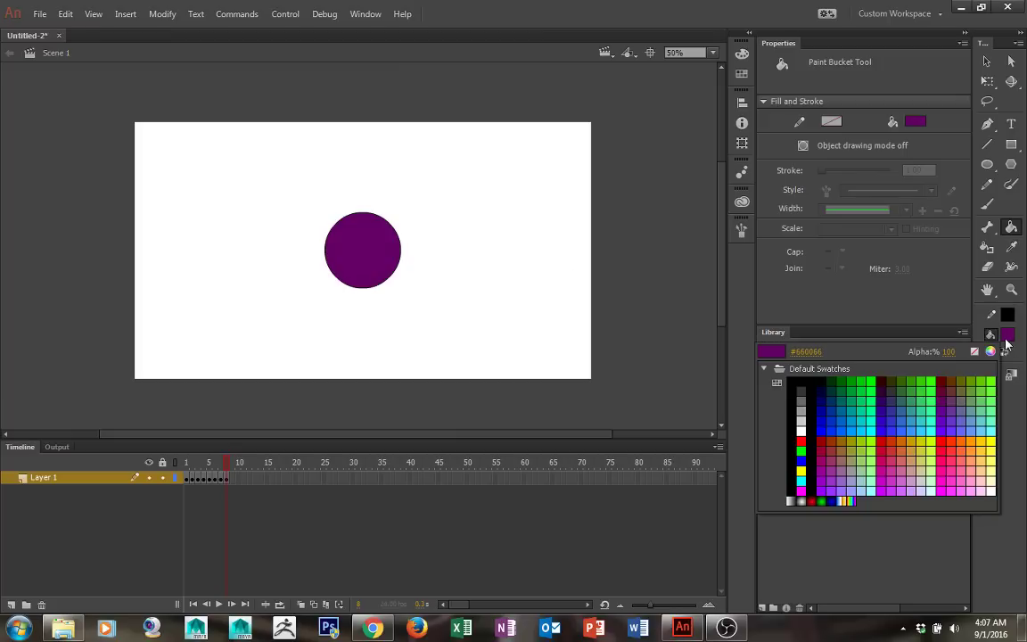
{"action": "left_click", "coordinate": [960, 441]}
{"action": "left_click", "coordinate": [382, 272]}
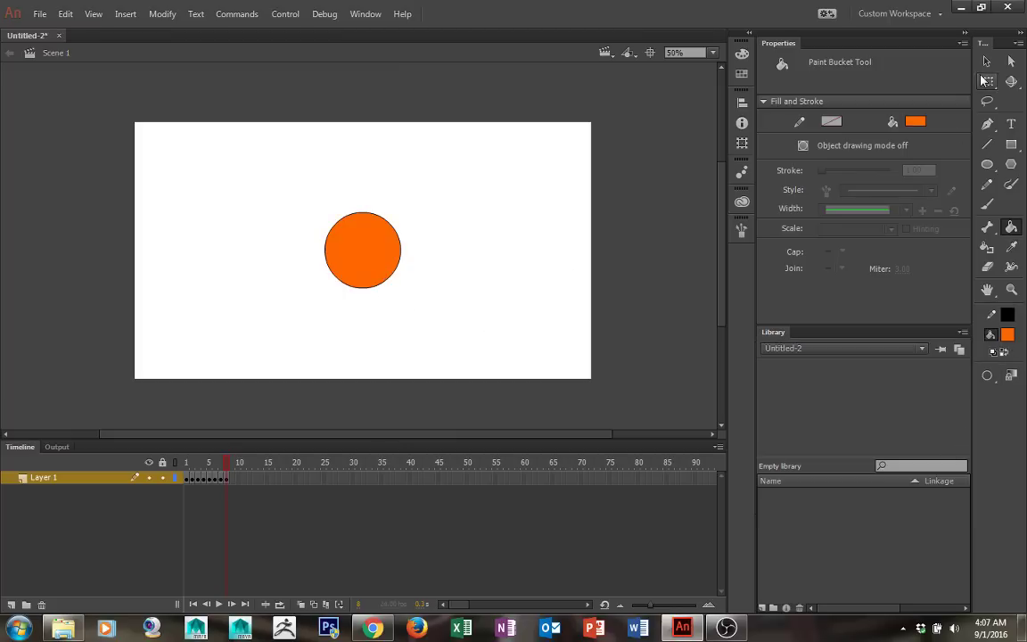
- Play the animation from frame 1 and scrub through its keyframes to check the colour changes
{"action": "key", "text": "v"}
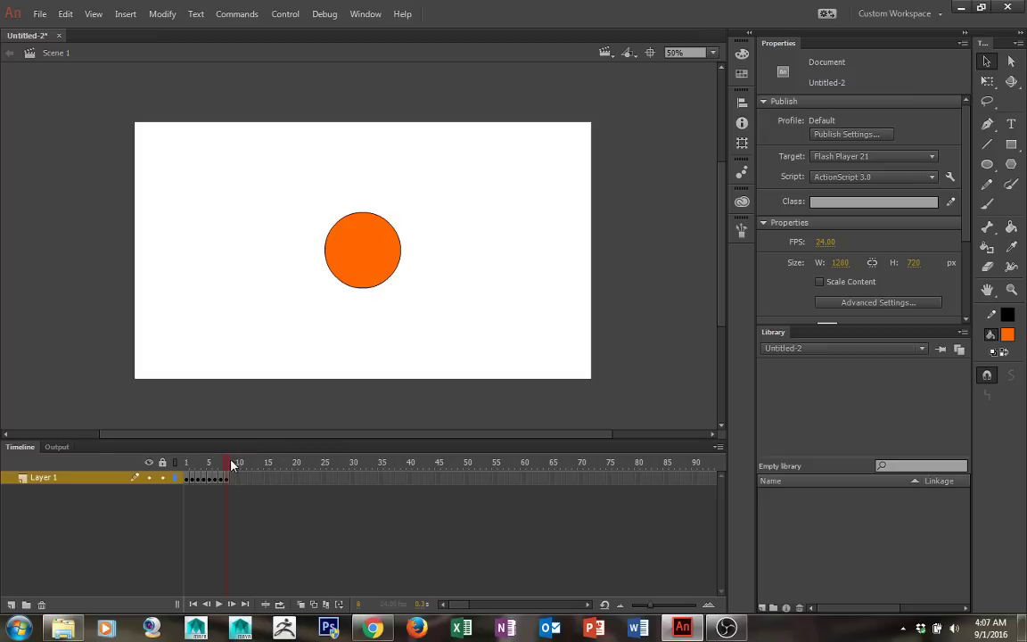
{"action": "left_click_drag", "start_coordinate": [228, 463], "coordinate": [174, 470]}
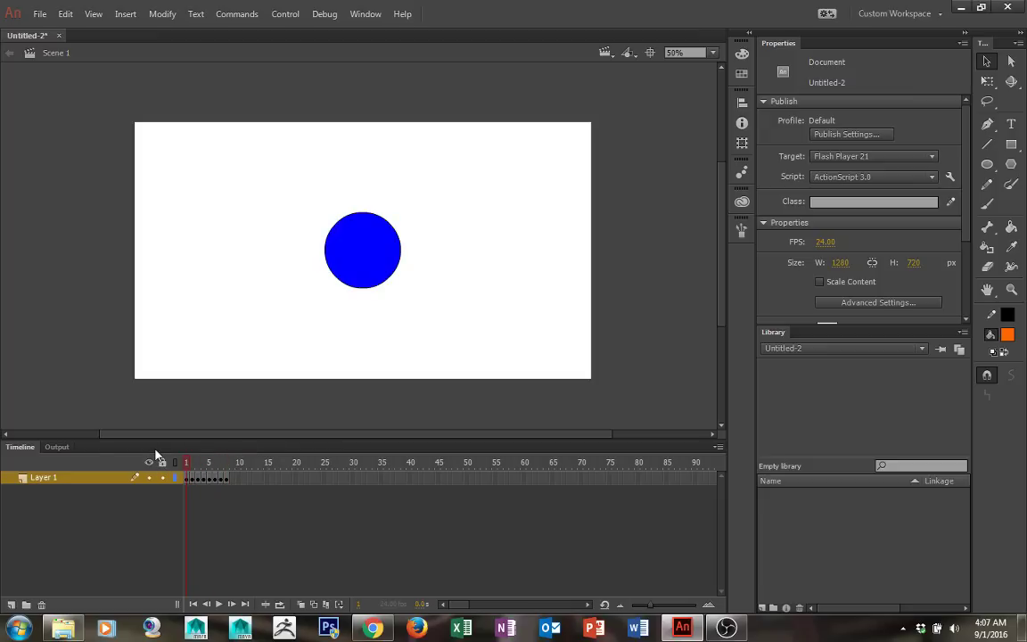
{"action": "key", "text": "Return"}
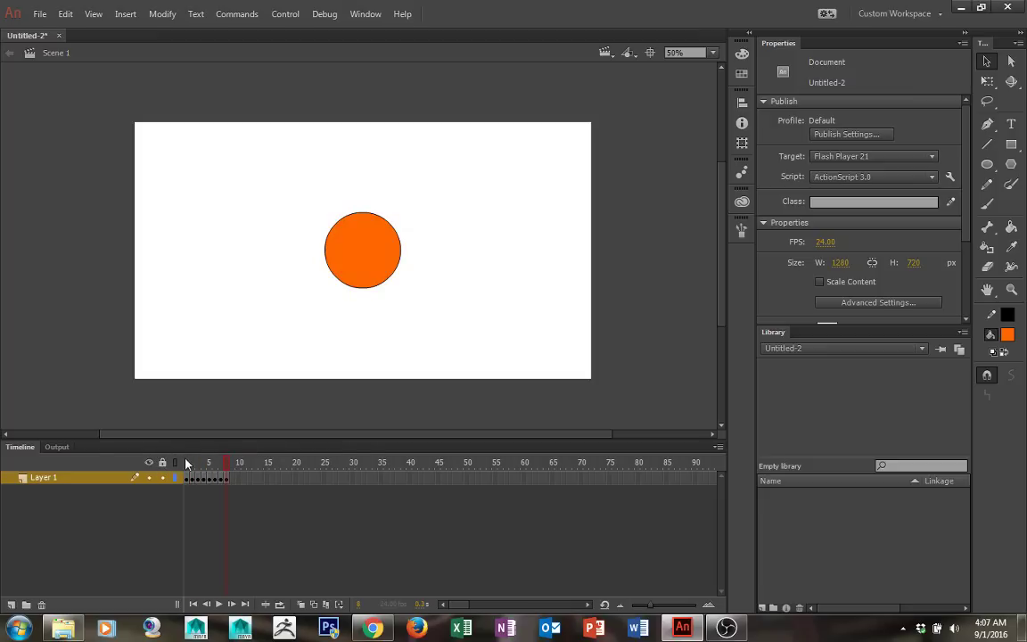
{"action": "left_click_drag", "start_coordinate": [187, 462], "coordinate": [202, 495]}
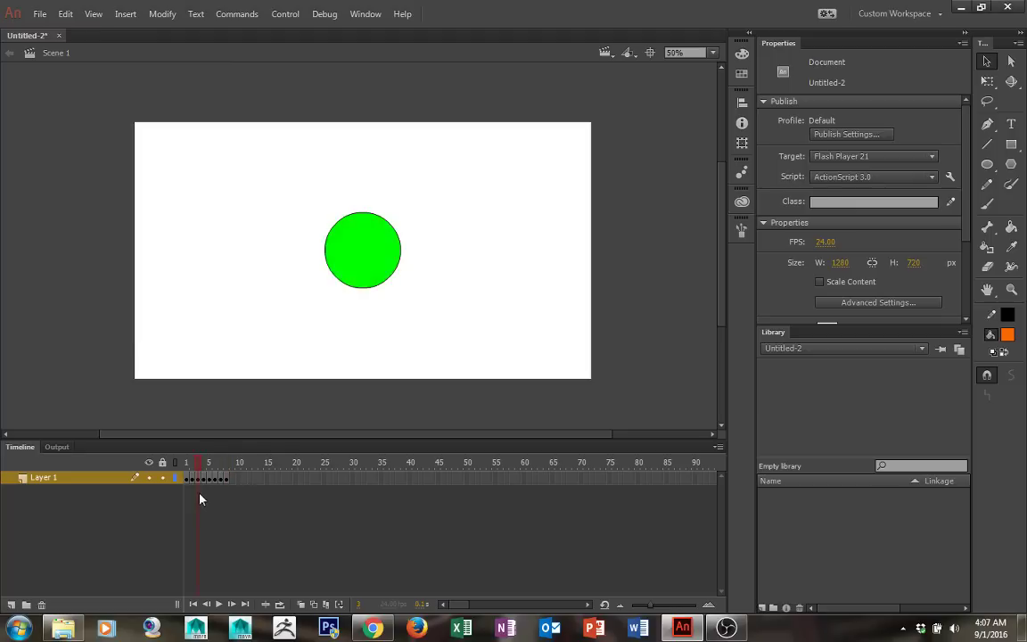
- Rename Layer 1 as Color Change Animation
{"action": "double_click", "coordinate": [46, 479]}
{"action": "type", "text": "C"}
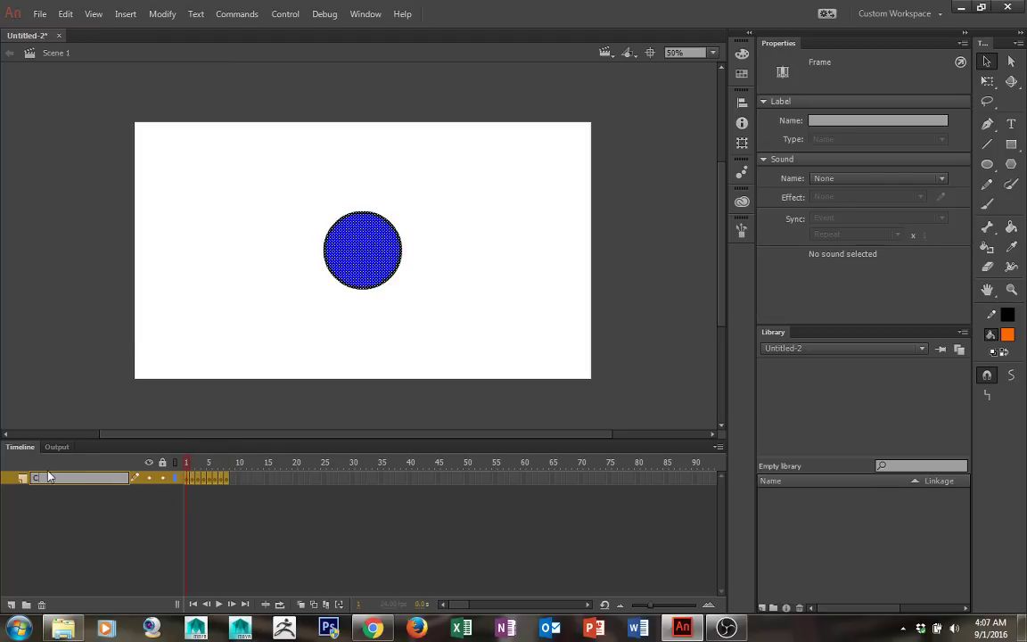
{"action": "type", "text": "olorsChange Animation"}
{"action": "key", "text": "Return"}
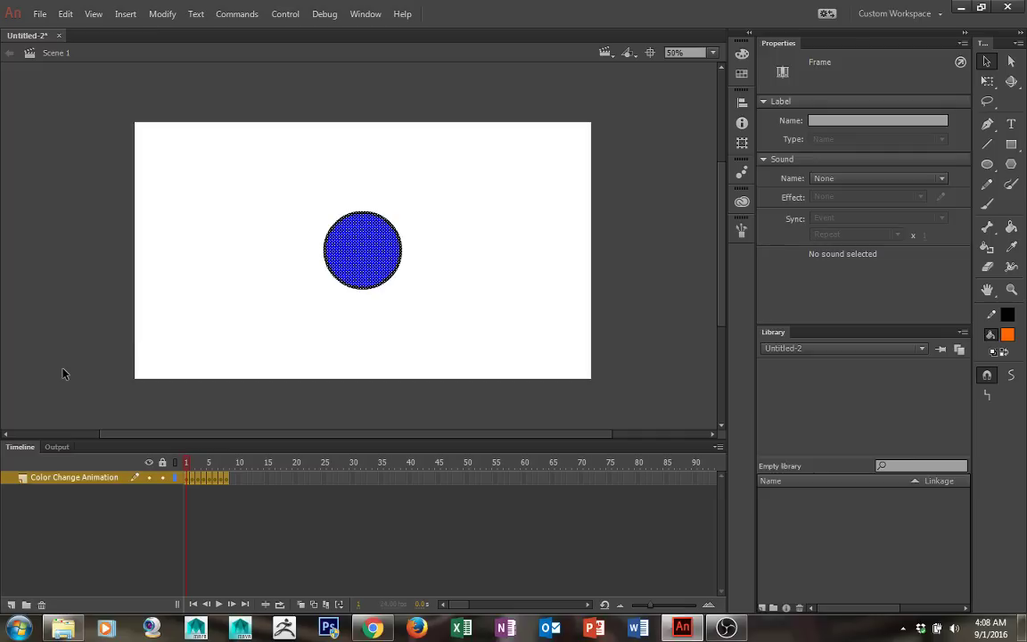
{"action": "left_click", "coordinate": [128, 527]}
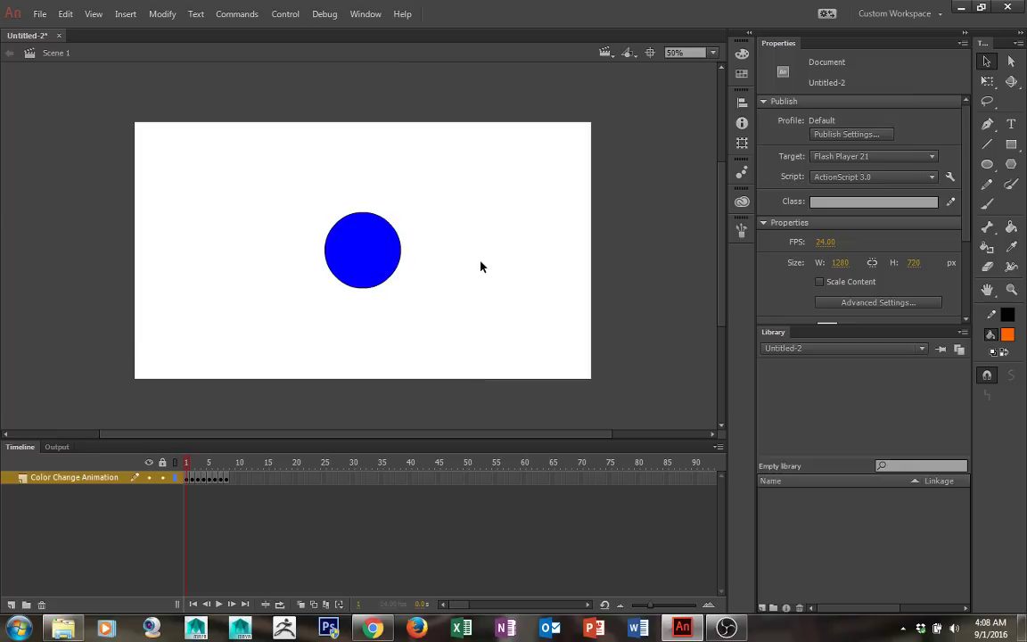
- Try to convert the whole circle at frame 1, fill and outline, to a graphic symbol
{"action": "mouse_move", "coordinate": [459, 171]}
{"action": "left_mouse_down"}
{"action": "mouse_move", "coordinate": [454, 252]}
{"action": "mouse_move", "coordinate": [429, 275]}
{"action": "mouse_move", "coordinate": [340, 312]}
{"action": "mouse_move", "coordinate": [301, 313]}
{"action": "left_mouse_up"}
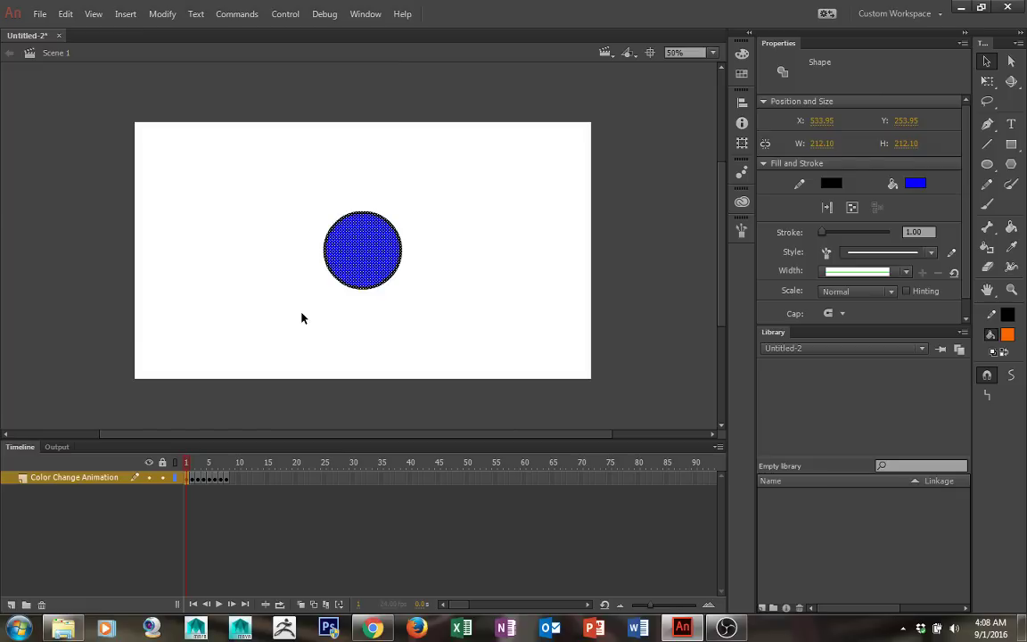
{"action": "right_click", "coordinate": [355, 278]}
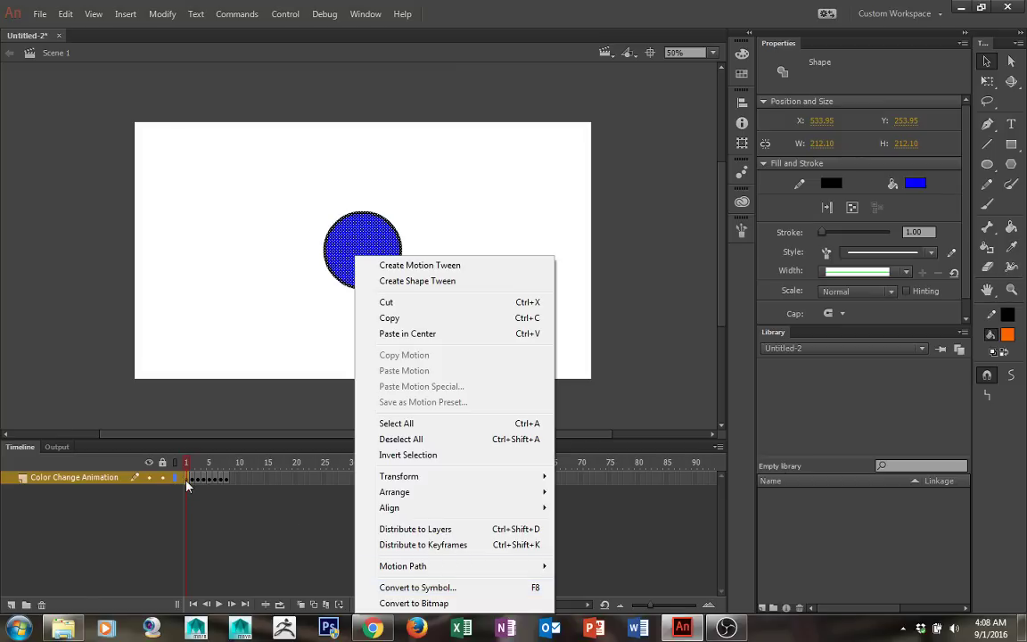
{"action": "left_click", "coordinate": [392, 587]}
{"action": "left_click", "coordinate": [586, 111]}
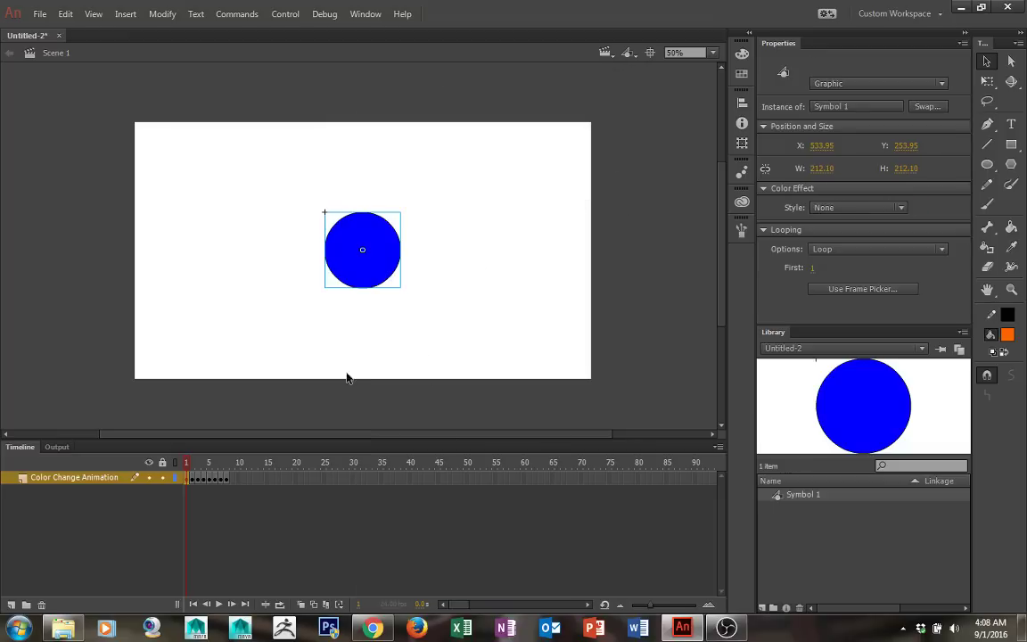
- Step through the first three frames and select each circle to compare the symbol instance with the raw shapes
{"action": "left_click", "coordinate": [772, 500]}
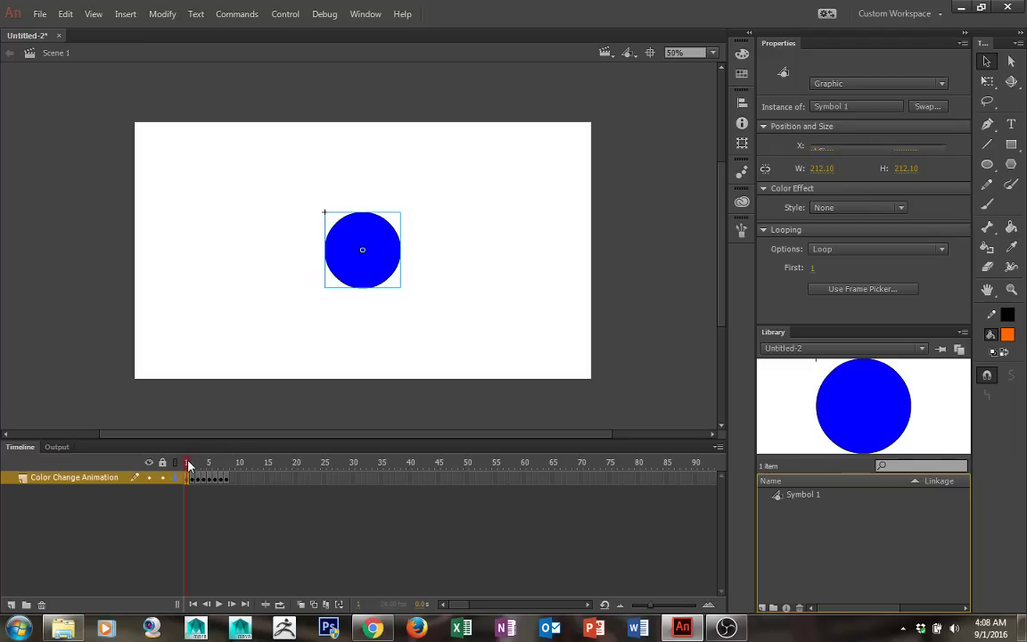
{"action": "left_click", "coordinate": [210, 464]}
{"action": "left_click_drag", "start_coordinate": [210, 464], "coordinate": [152, 465]}
{"action": "left_click", "coordinate": [347, 254]}
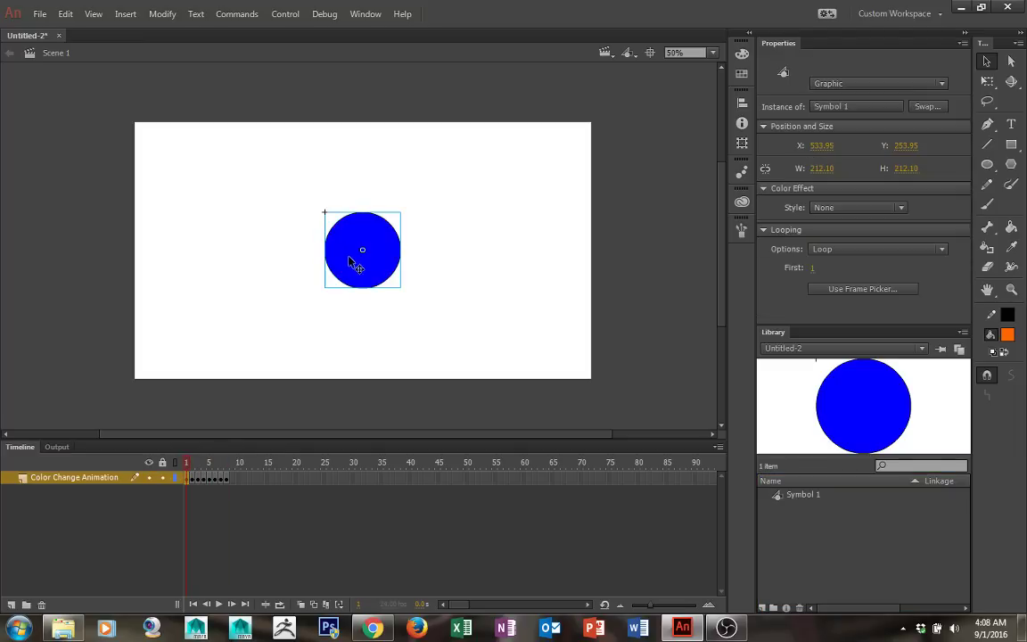
{"action": "key", "text": "period"}
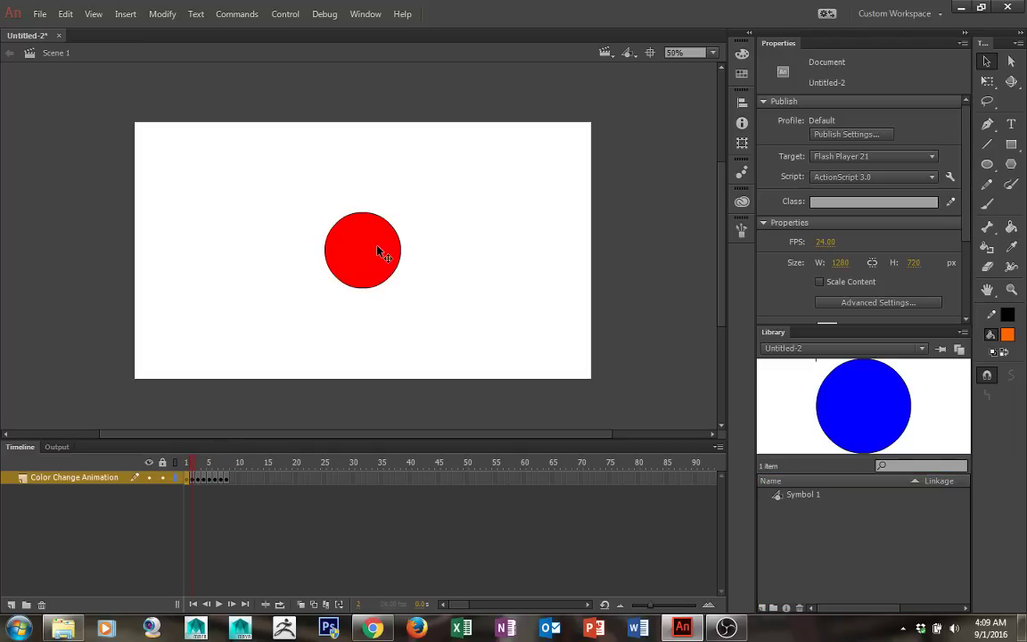
{"action": "left_click", "coordinate": [379, 246]}
{"action": "key", "text": "period"}
{"action": "left_click", "coordinate": [378, 244]}
{"action": "key", "text": "comma"}
{"action": "key", "text": "comma"}
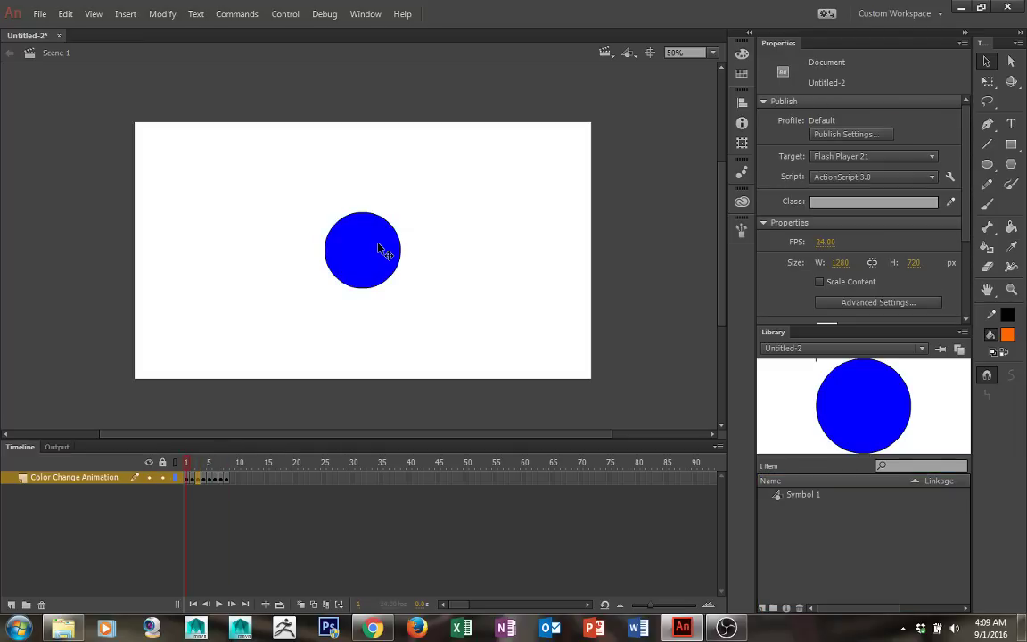
{"action": "left_click", "coordinate": [379, 249]}
{"action": "key", "text": "period"}
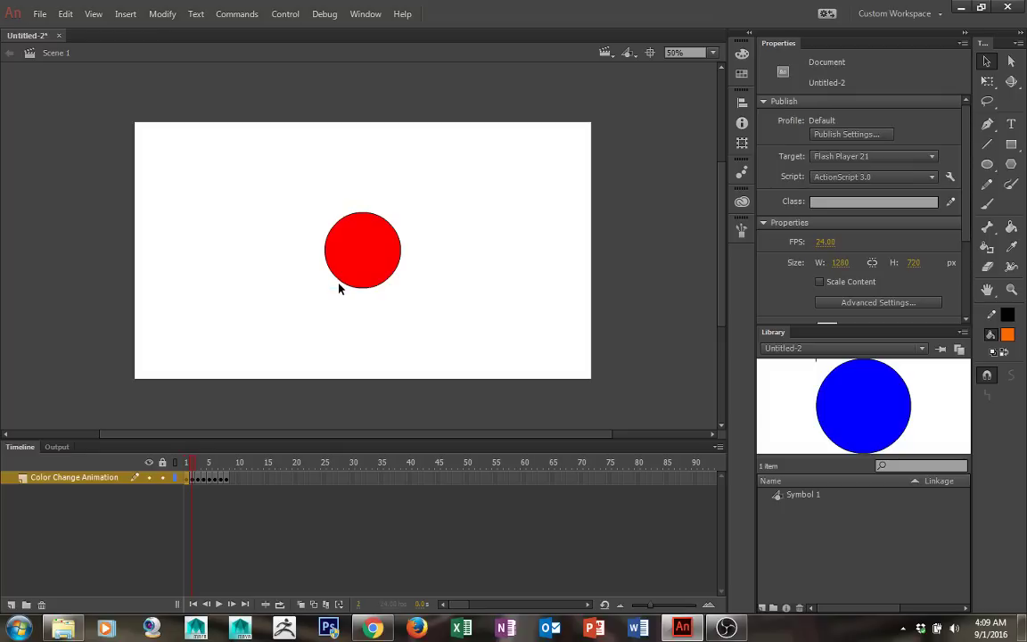
{"action": "left_click", "coordinate": [359, 269]}
{"action": "left_click", "coordinate": [632, 431]}
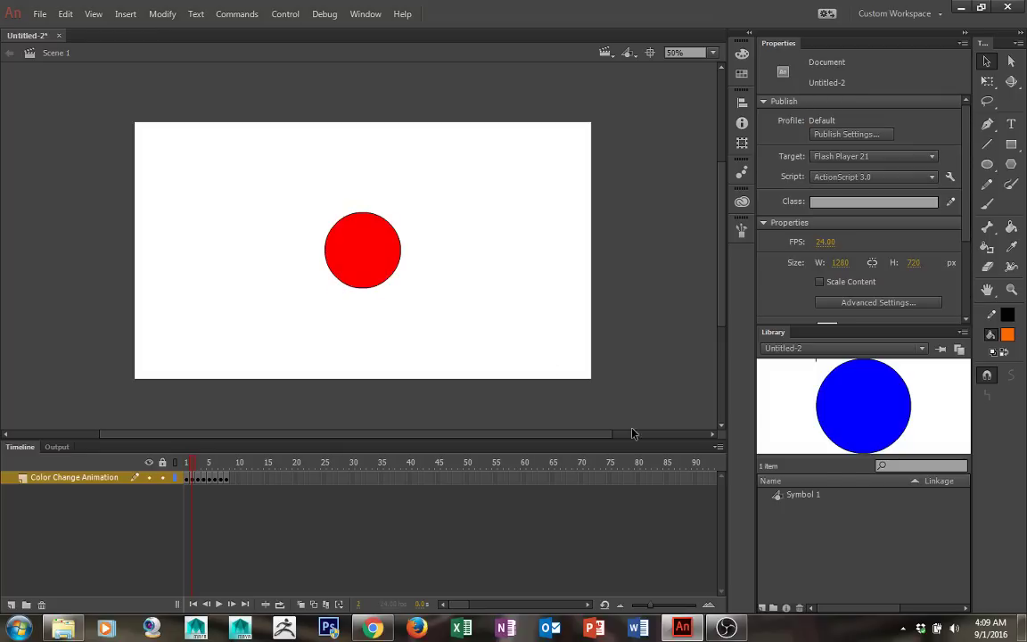
- Inspect the contents of Symbol 1, return to Scene 1 and select its instance at frame 1
{"action": "left_click", "coordinate": [777, 499]}
{"action": "double_click", "coordinate": [778, 496]}
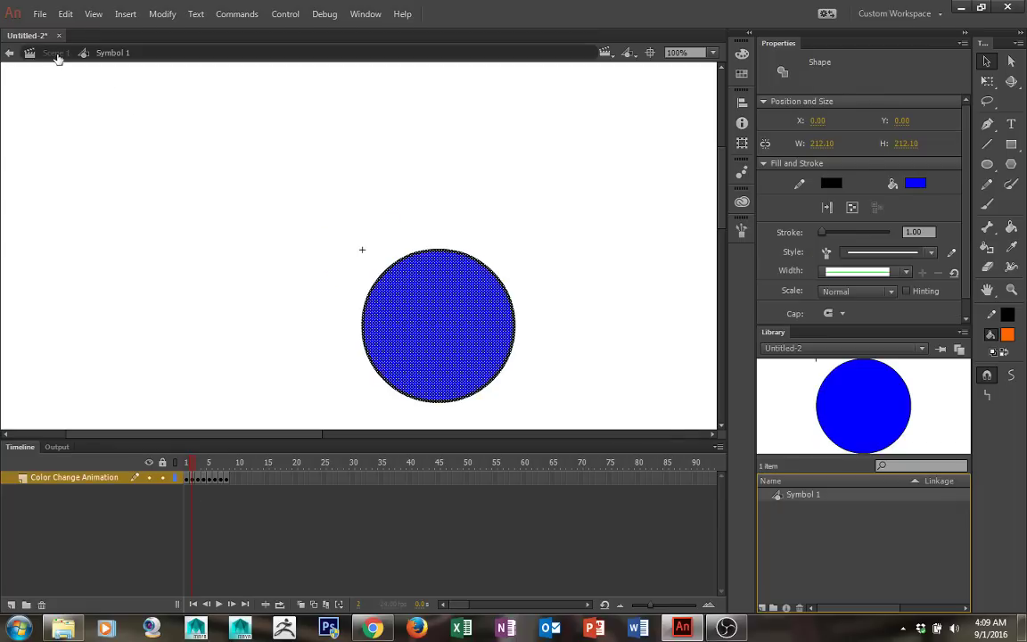
{"action": "left_click", "coordinate": [54, 54]}
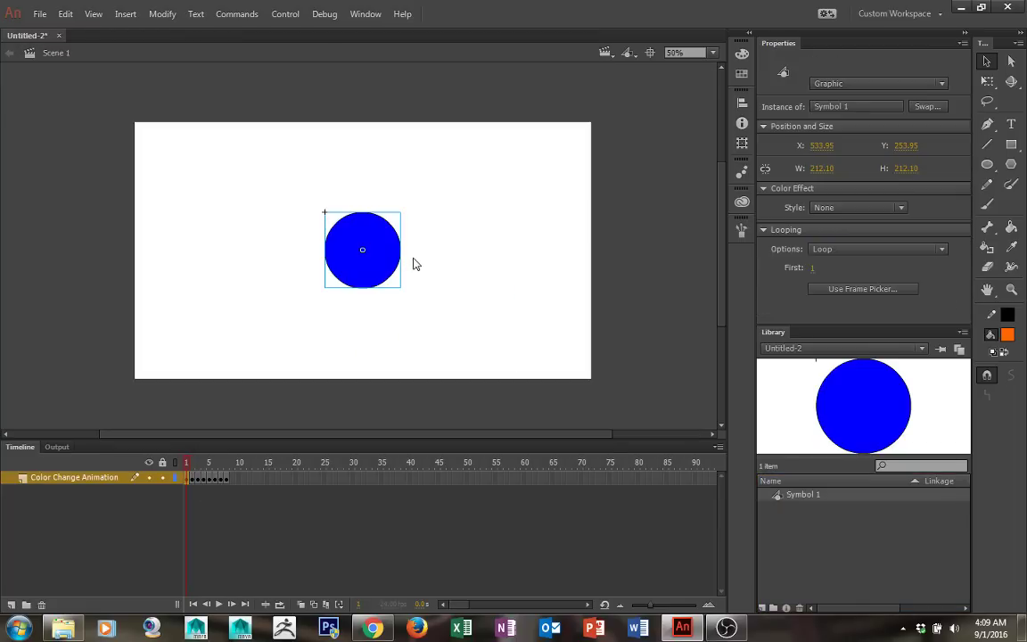
{"action": "left_click", "coordinate": [413, 263]}
{"action": "left_click", "coordinate": [383, 249]}
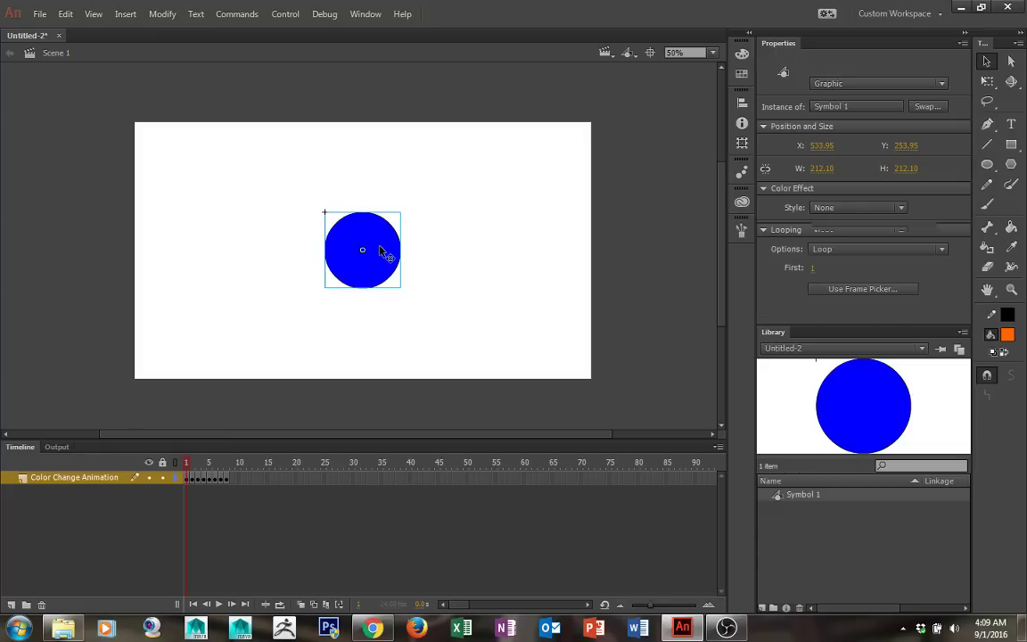
{"action": "key", "text": "Return"}
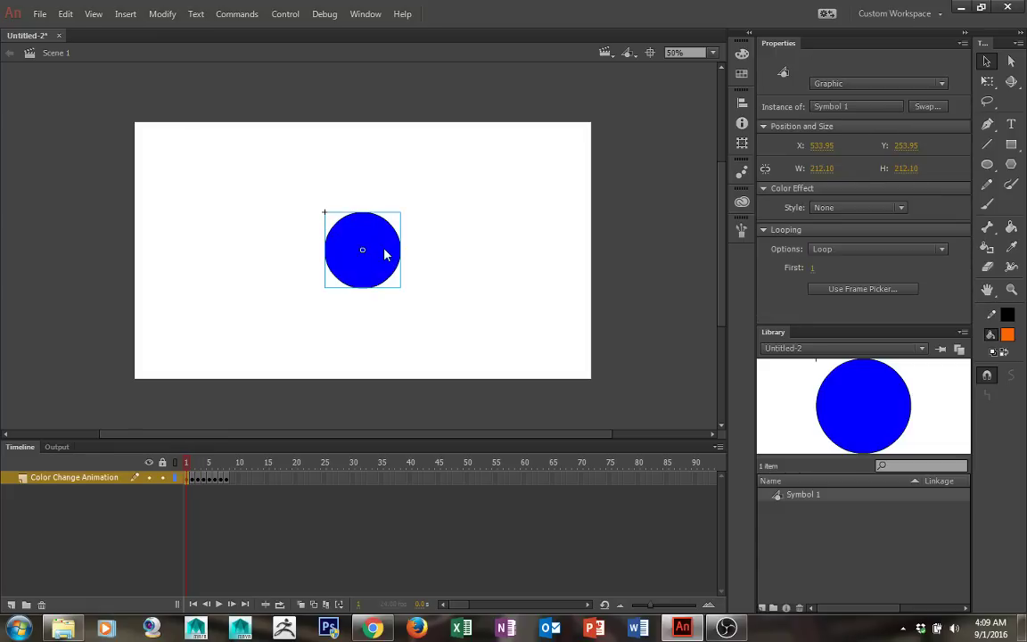
- Undo the symbol conversion of the circle and check its raw shape at frame 1
{"action": "key", "text": "ctrl+z"}
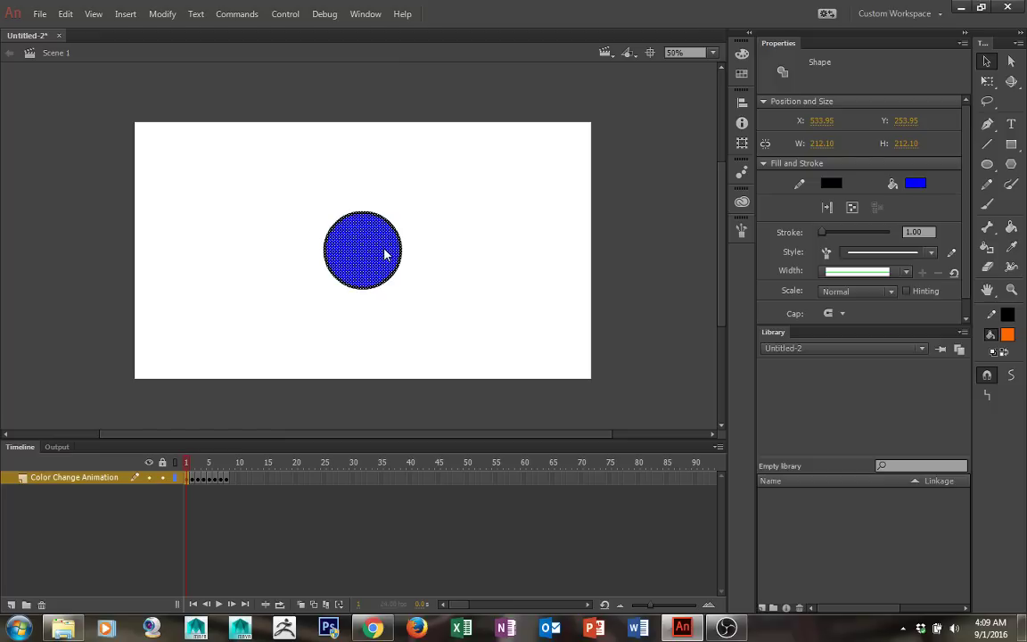
{"action": "left_click", "coordinate": [374, 311]}
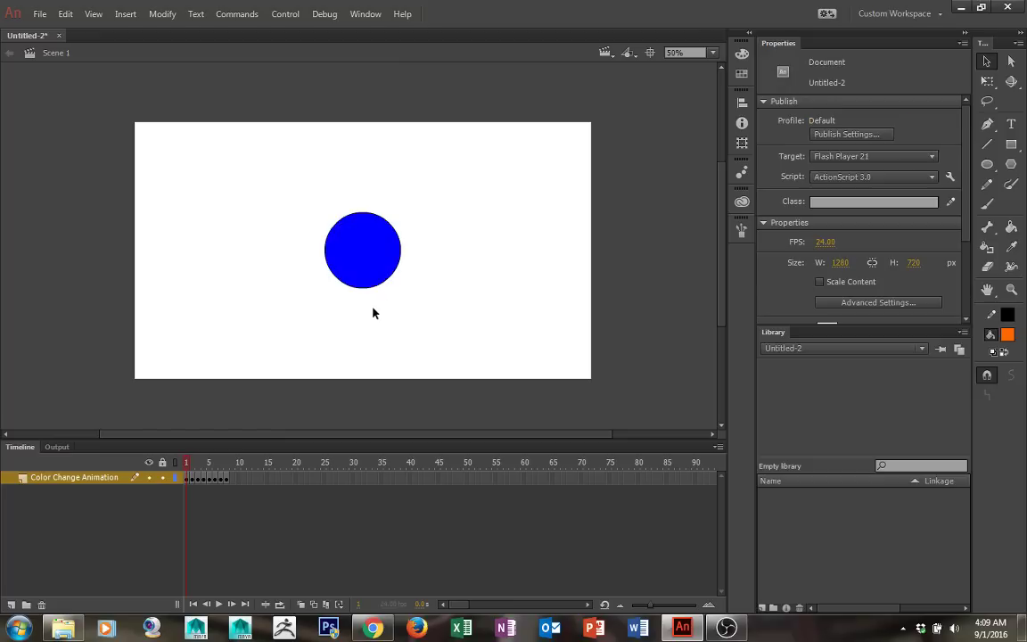
{"action": "left_click", "coordinate": [194, 464]}
{"action": "left_click_drag", "start_coordinate": [194, 465], "coordinate": [169, 465]}
{"action": "left_click_drag", "start_coordinate": [298, 151], "coordinate": [450, 348]}
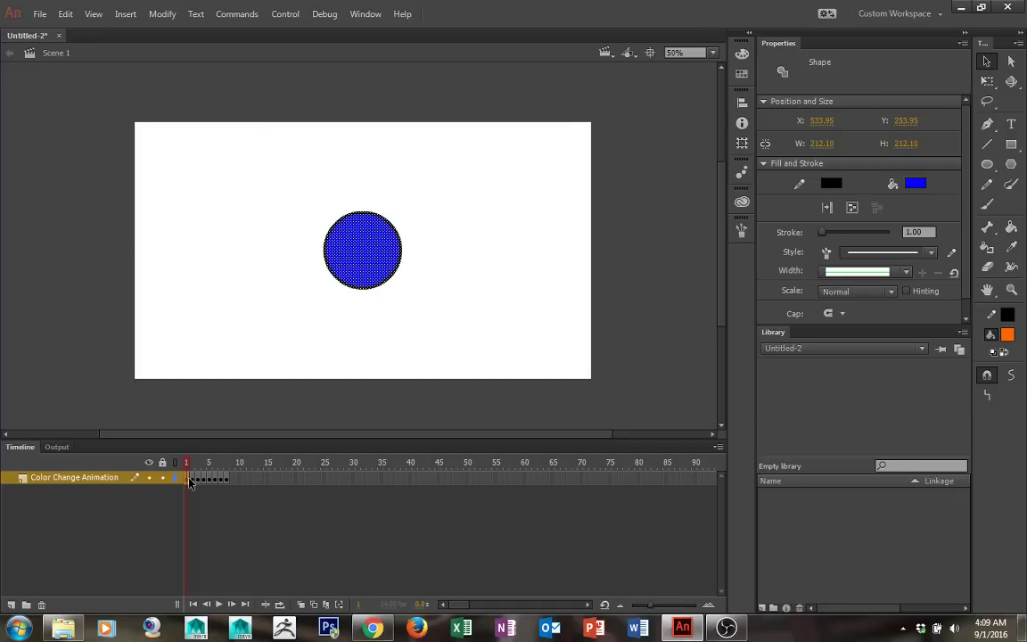
{"action": "left_click", "coordinate": [253, 366]}
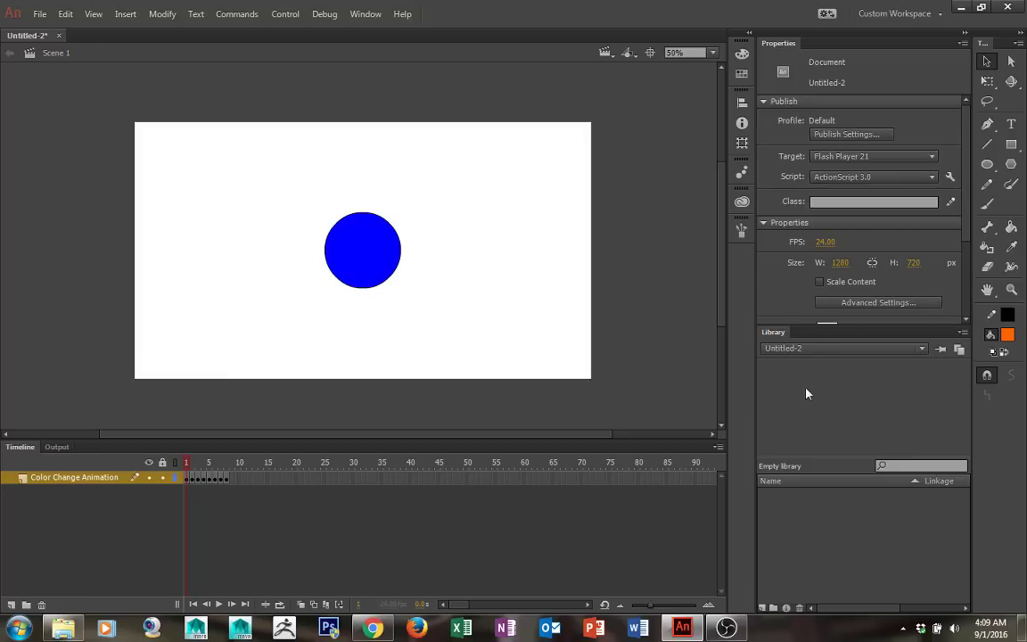
- Create an empty graphic symbol named Color Change Animation in the library root and return to Scene 1
{"action": "left_click", "coordinate": [763, 608]}
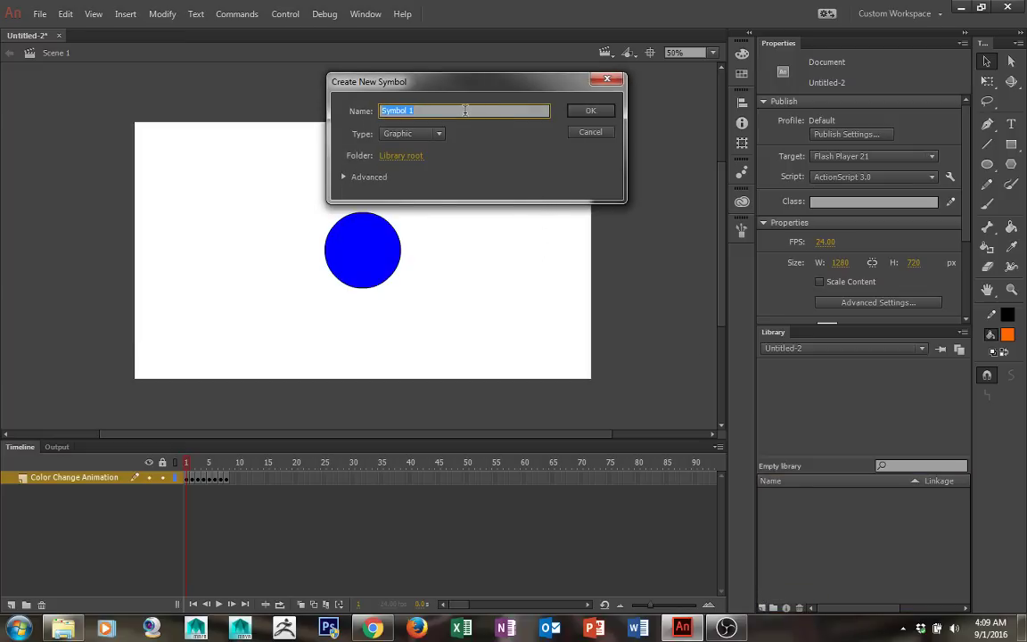
{"action": "type", "text": "Color Change Animation"}
{"action": "left_click", "coordinate": [426, 133]}
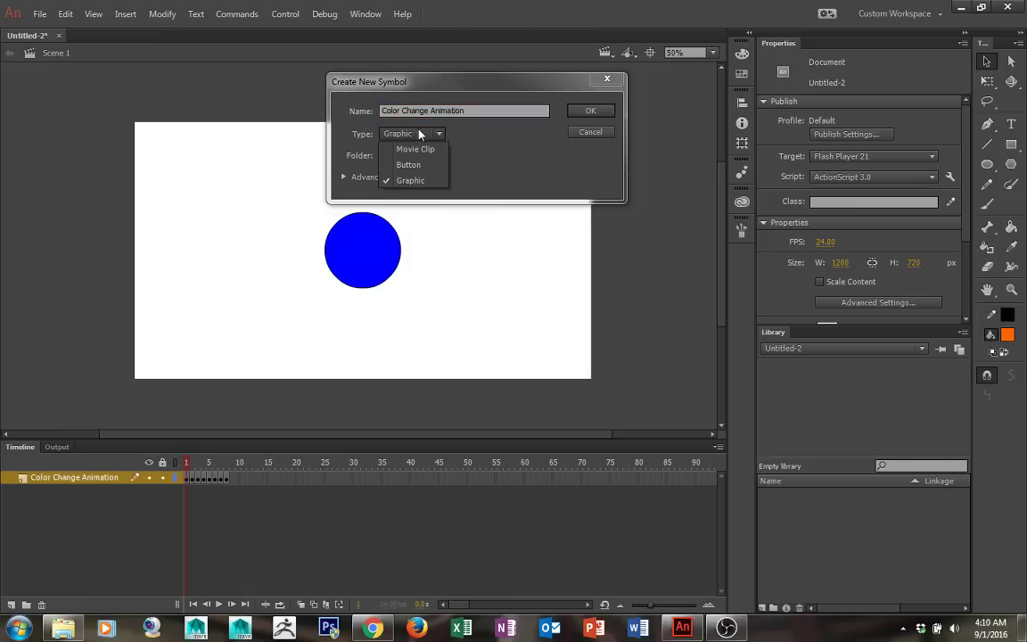
{"action": "left_click", "coordinate": [408, 180]}
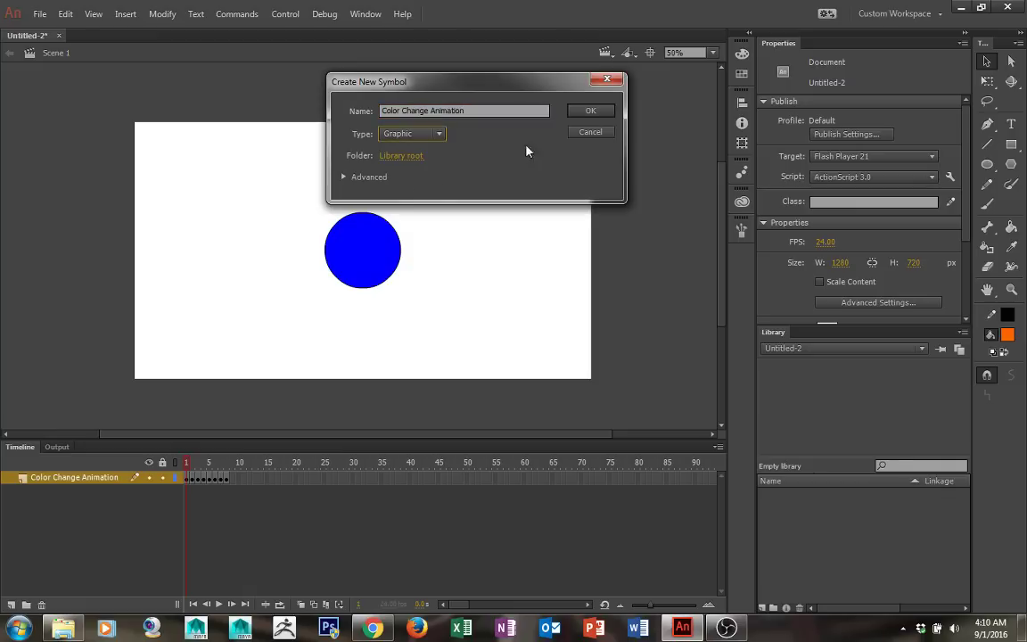
{"action": "left_click", "coordinate": [586, 110]}
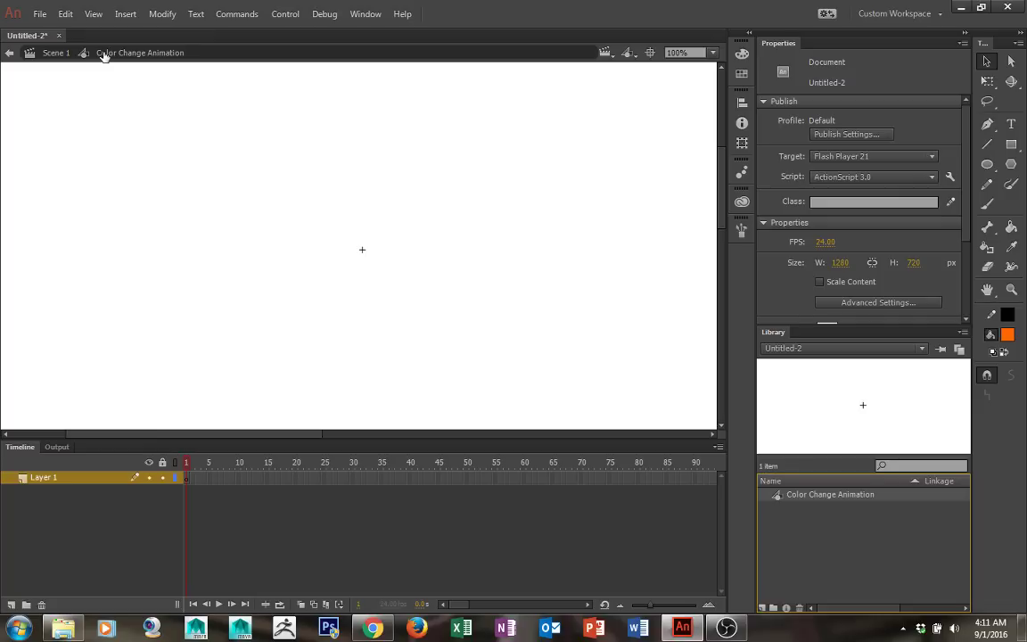
{"action": "left_click", "coordinate": [56, 53]}
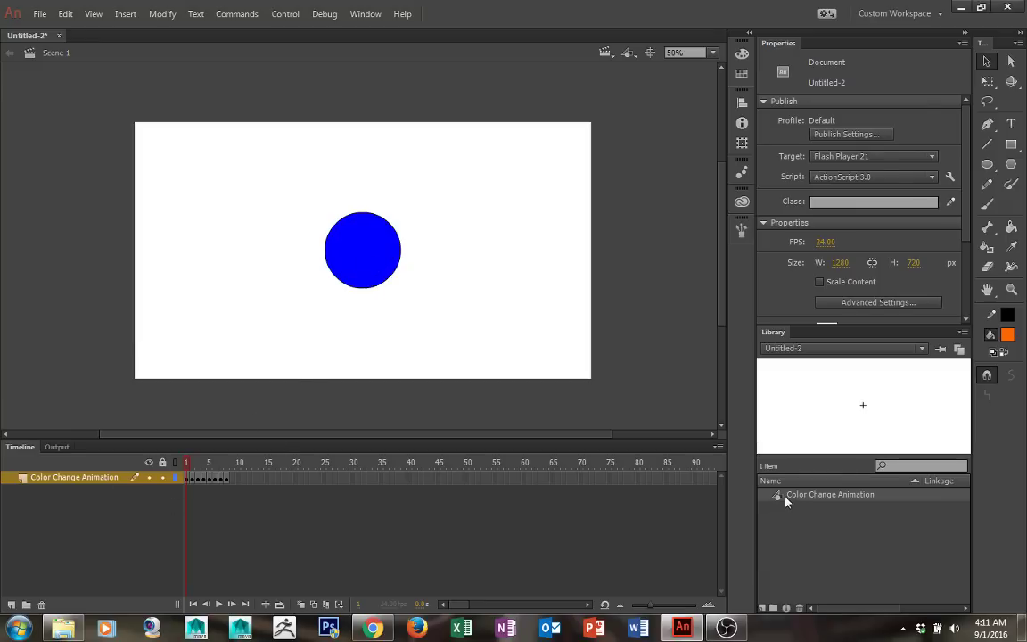
- Copy the Color Change Animation layer in Scene 1
{"action": "right_click", "coordinate": [64, 482]}
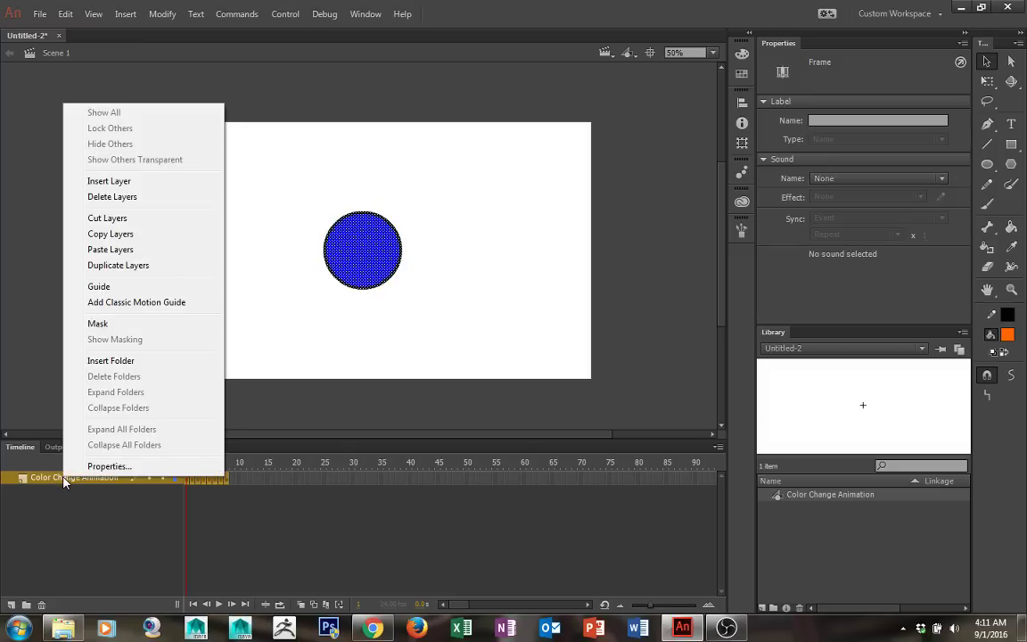
{"action": "left_click", "coordinate": [133, 235]}
{"action": "left_click", "coordinate": [245, 531]}
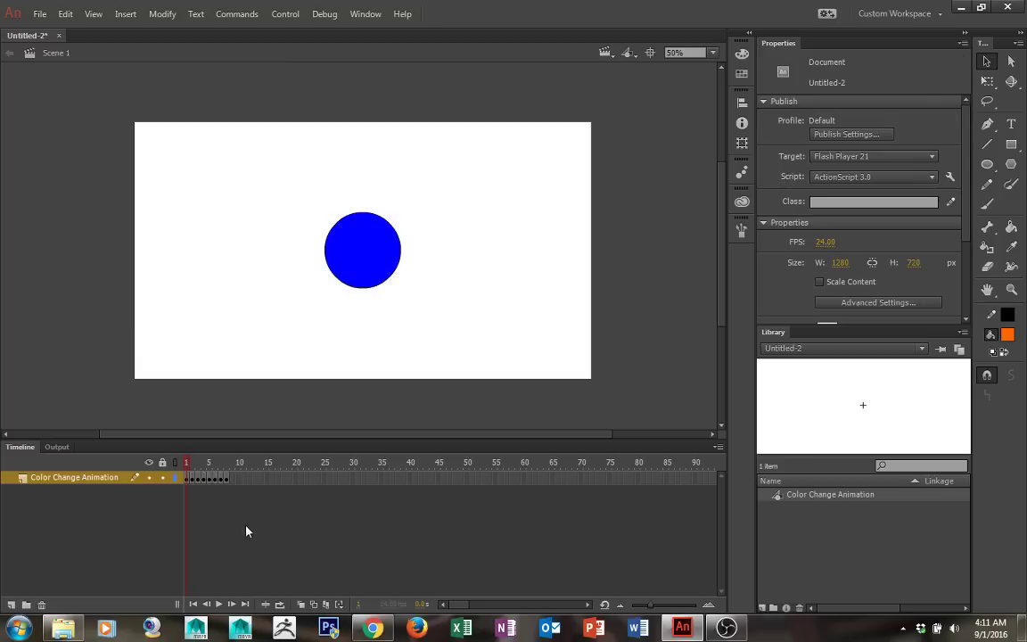
- Extend the Color Change Animation layer to frame 14 in Scene 1 and copy all of its frames
{"action": "left_click_drag", "start_coordinate": [238, 479], "coordinate": [193, 480]}
{"action": "left_click", "coordinate": [264, 493]}
{"action": "left_click", "coordinate": [261, 477]}
{"action": "key", "text": "F5"}
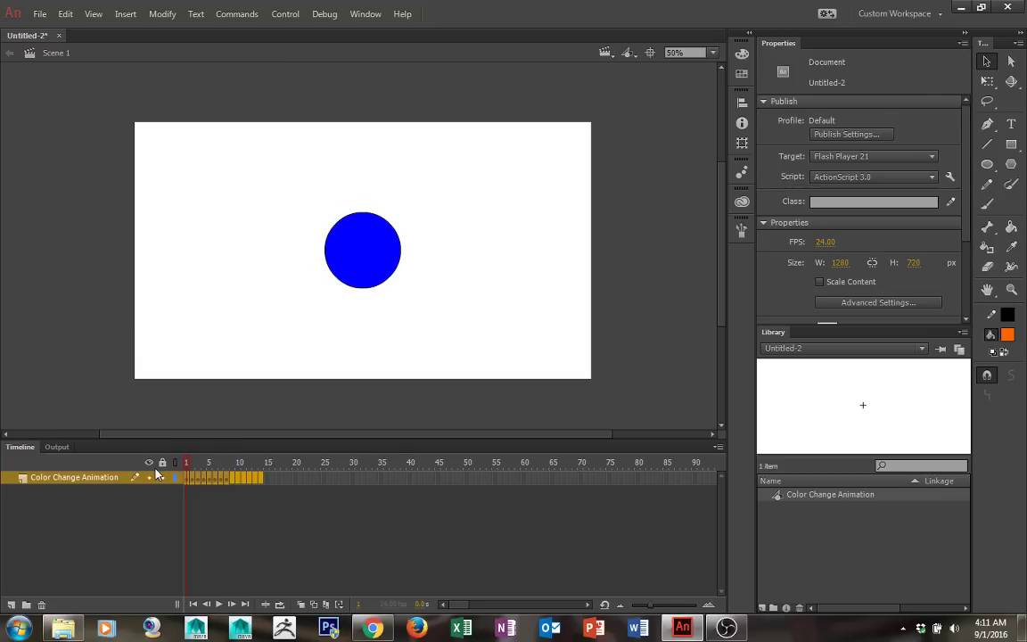
{"action": "left_click", "coordinate": [230, 482]}
{"action": "right_click", "coordinate": [228, 481]}
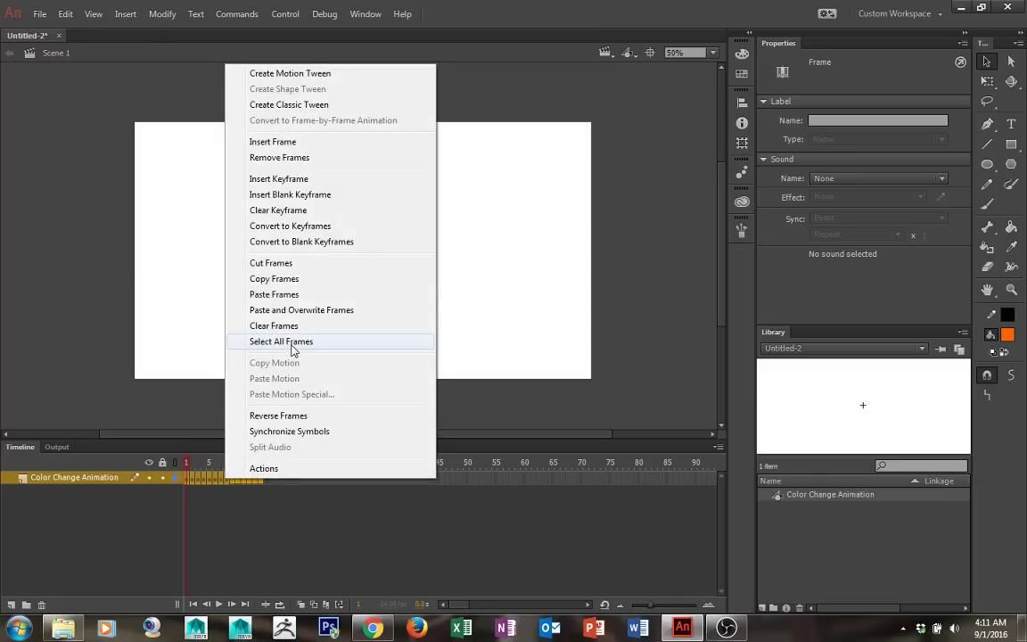
{"action": "left_click", "coordinate": [311, 279]}
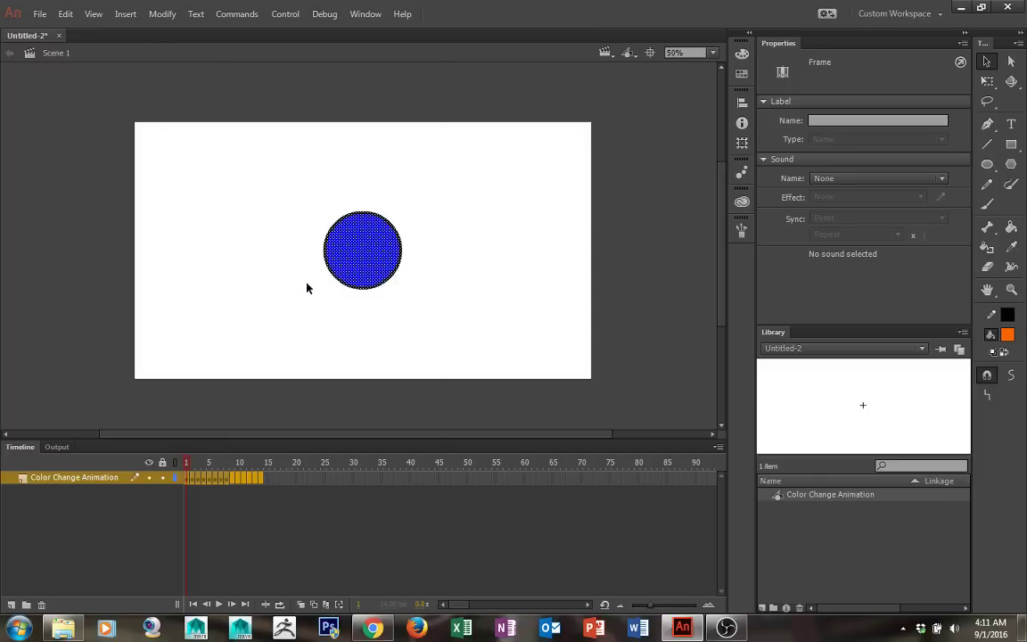
- Paste the copied frames at frame 1 of Layer 1 inside the Color Change Animation symbol
{"action": "double_click", "coordinate": [779, 496]}
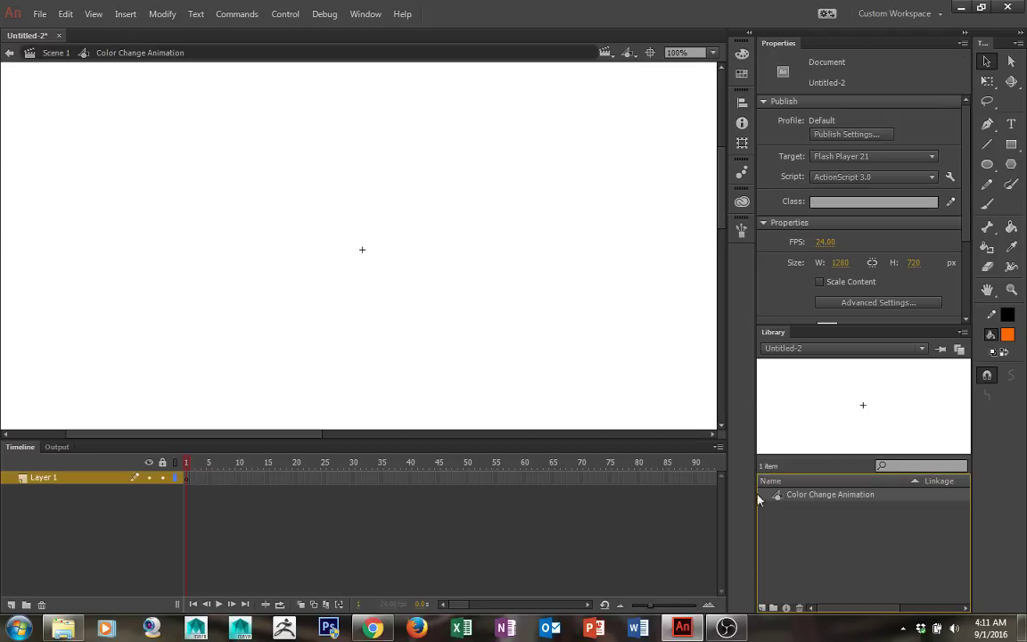
{"action": "left_click", "coordinate": [188, 481]}
{"action": "right_click", "coordinate": [188, 482]}
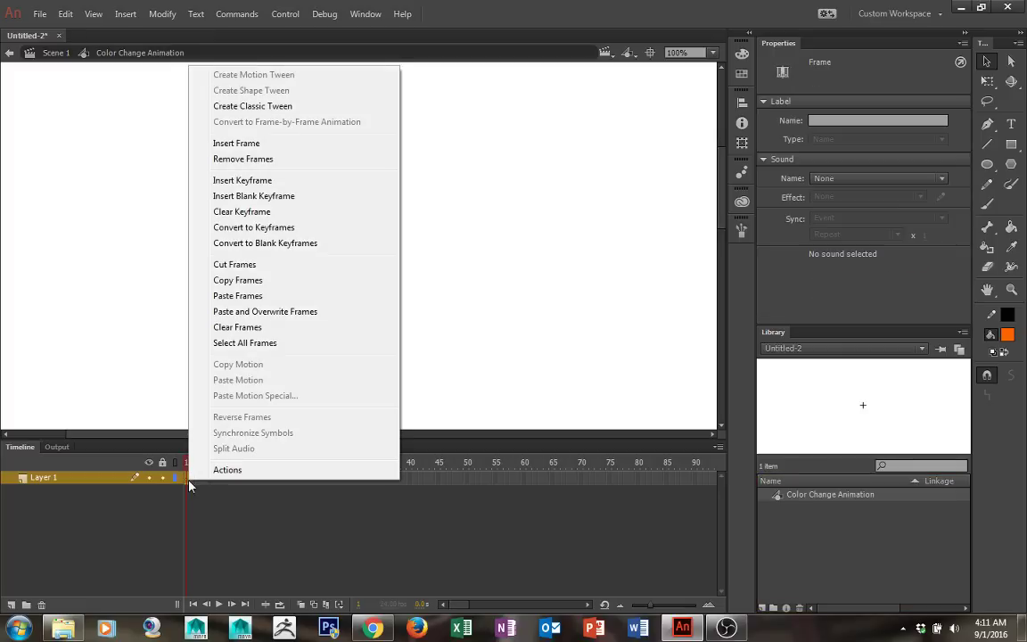
{"action": "left_click", "coordinate": [292, 296]}
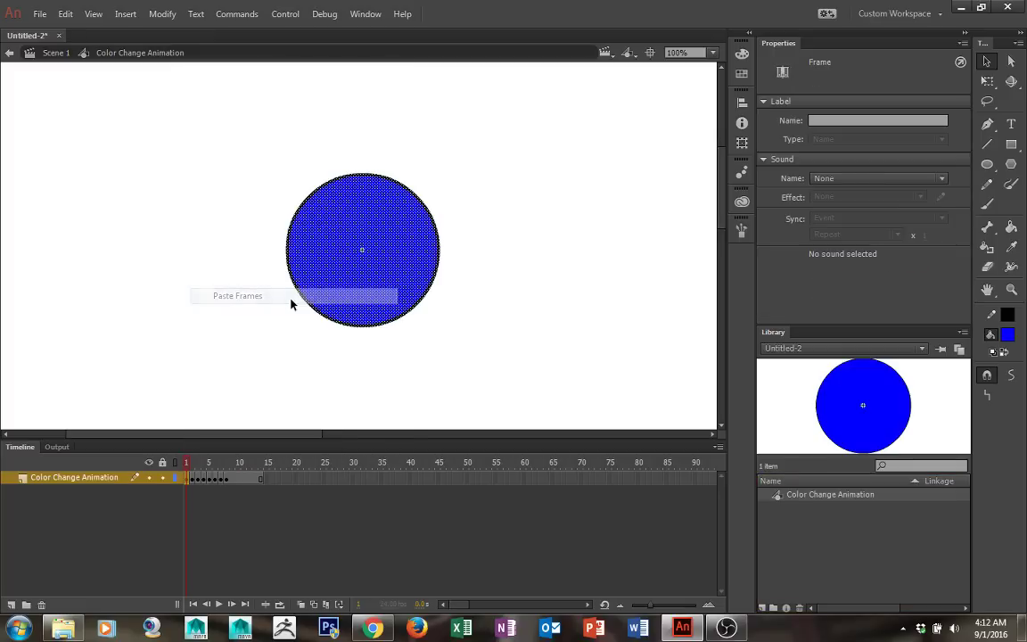
- Remove the surplus frames 9 to 14 from the symbol's timeline
{"action": "left_click", "coordinate": [233, 481]}
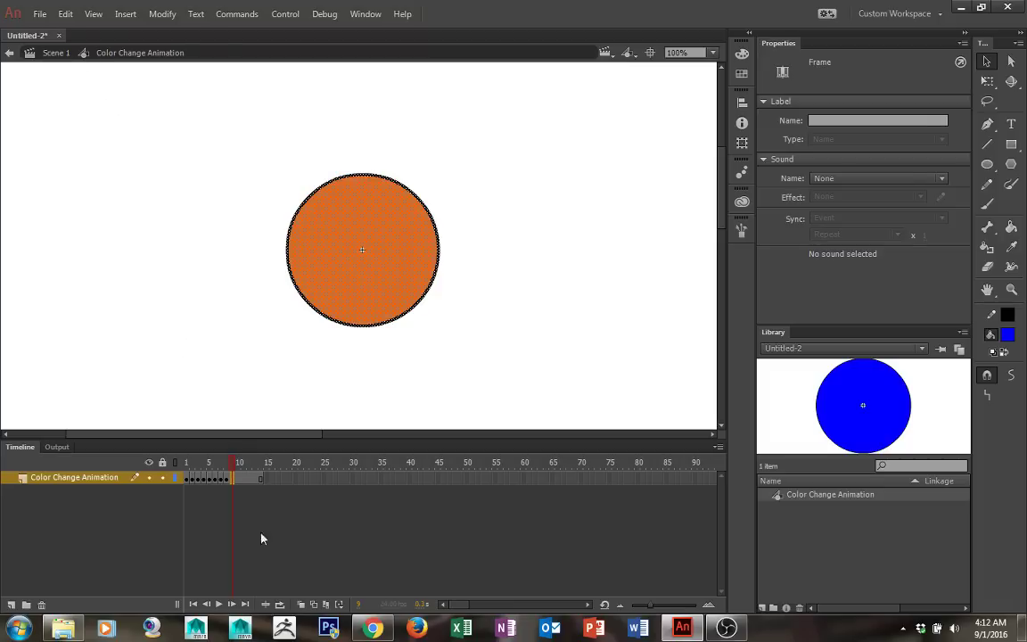
{"action": "left_click", "coordinate": [268, 493]}
{"action": "left_click_drag", "start_coordinate": [259, 479], "coordinate": [235, 484]}
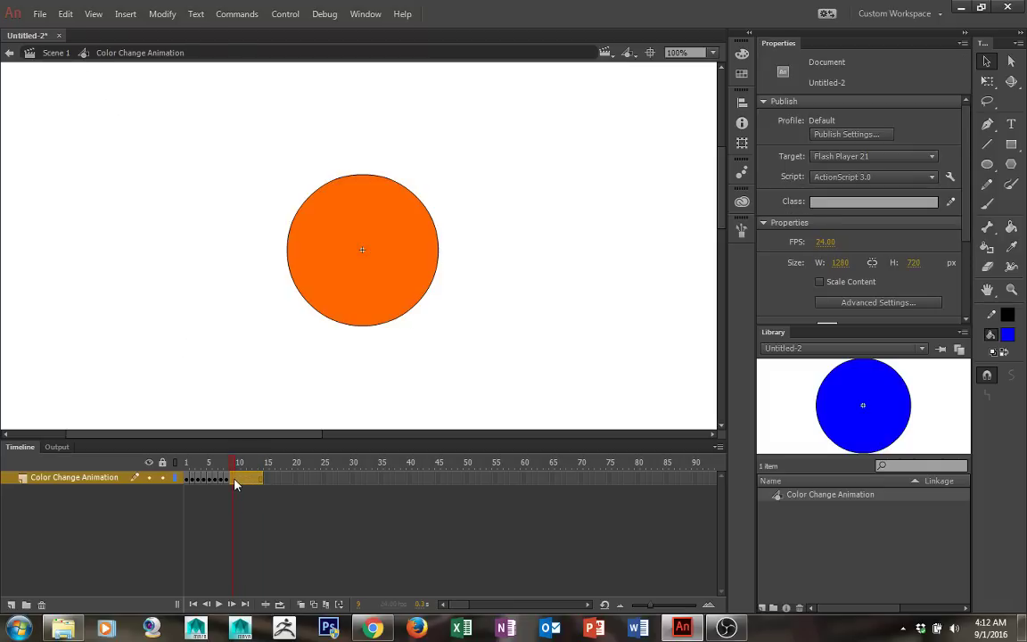
{"action": "right_click", "coordinate": [235, 483]}
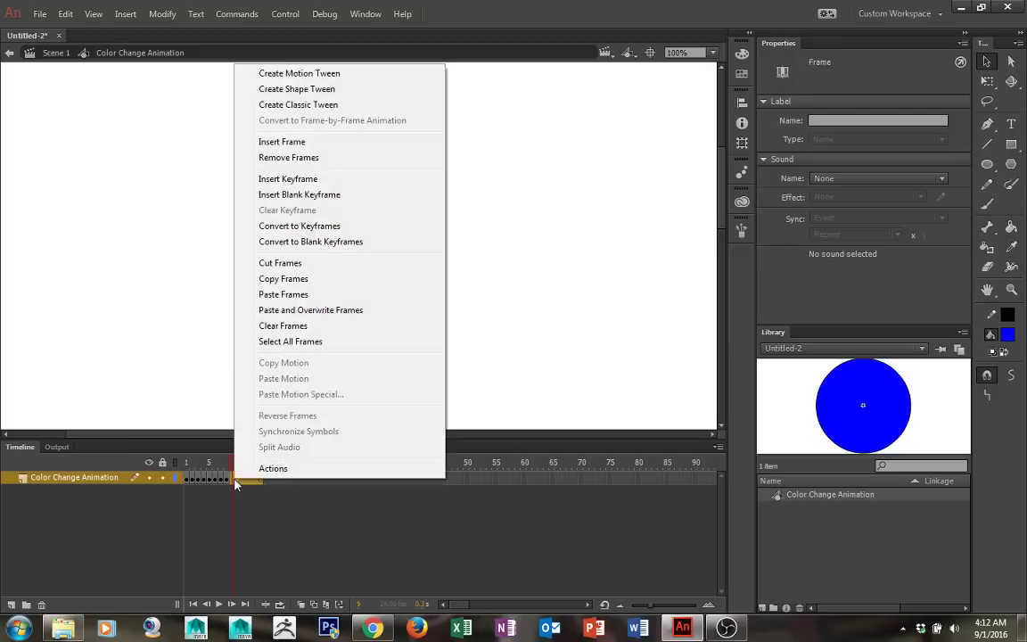
{"action": "left_click", "coordinate": [300, 160]}
- Return to Scene 1 and copy its Color Change Animation layer
{"action": "left_click", "coordinate": [59, 55]}
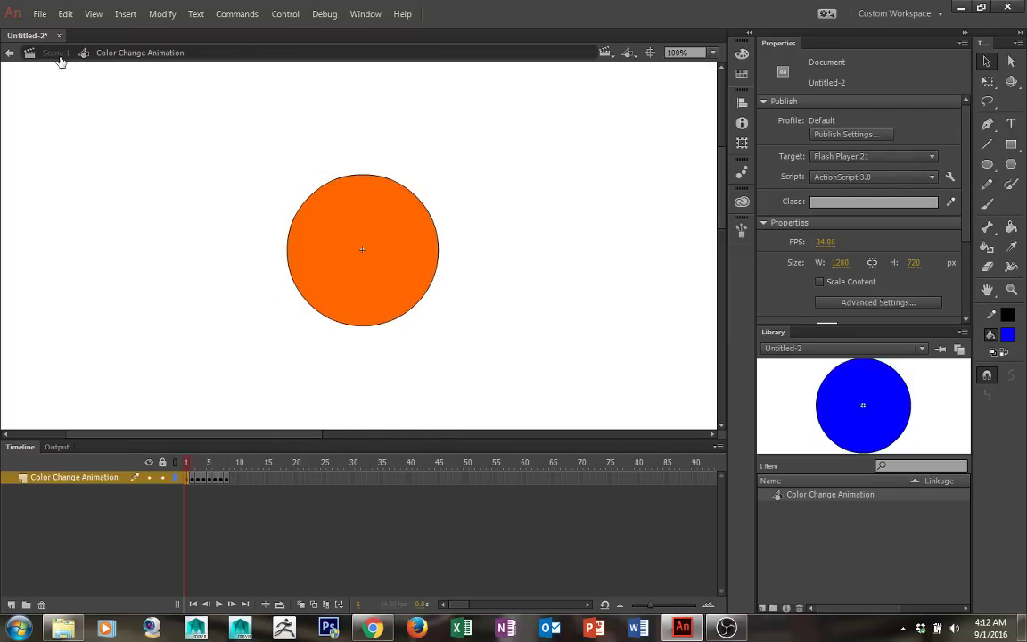
{"action": "left_click", "coordinate": [96, 486]}
{"action": "right_click", "coordinate": [103, 478]}
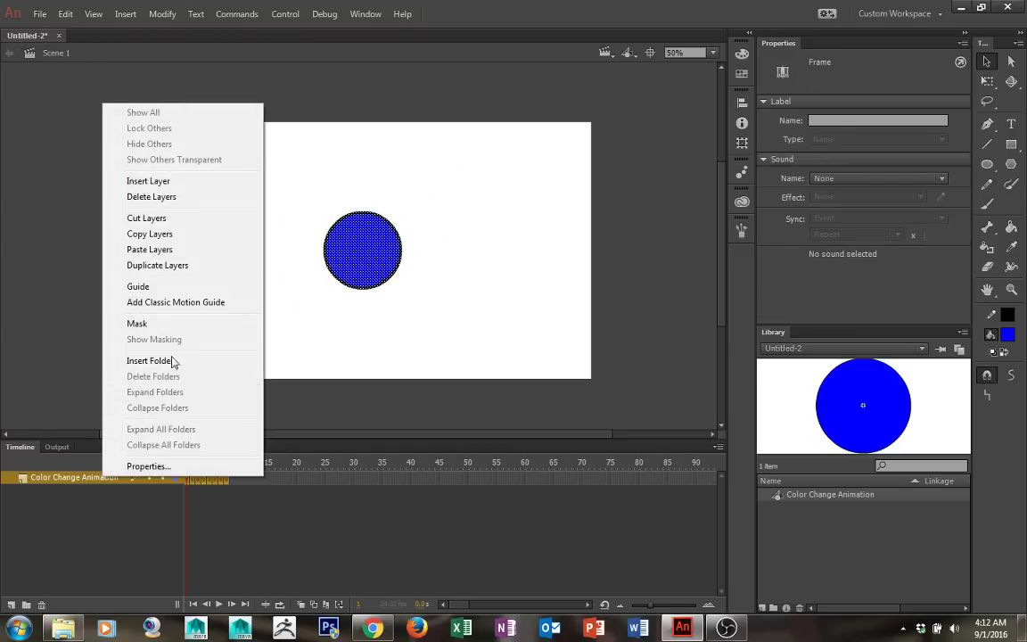
{"action": "left_click", "coordinate": [161, 234]}
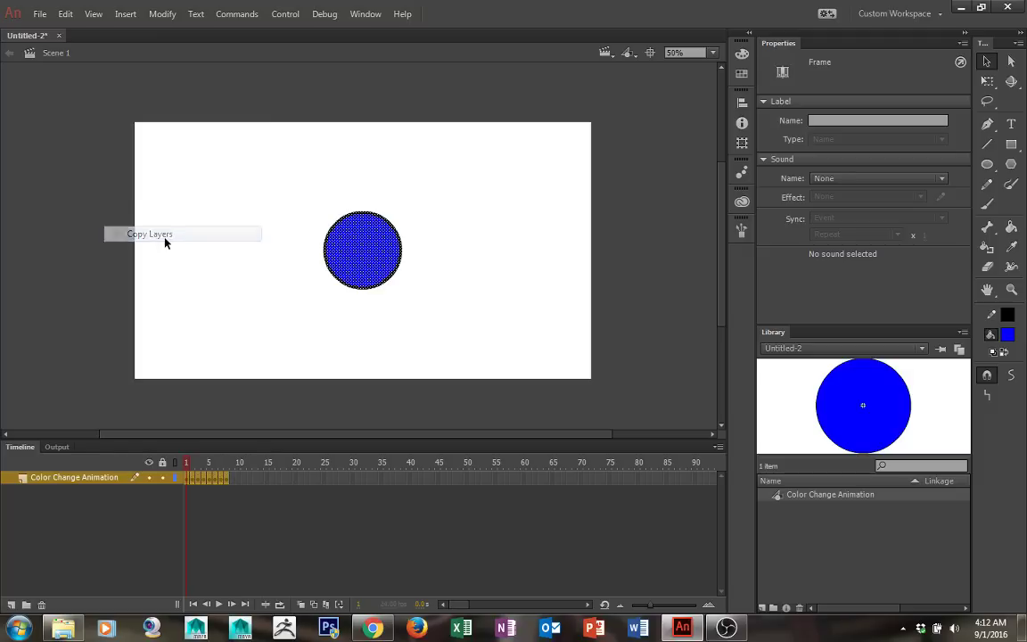
- Paste the copied layer into the Color Change Animation symbol and delete the older layer beneath it
{"action": "double_click", "coordinate": [783, 494]}
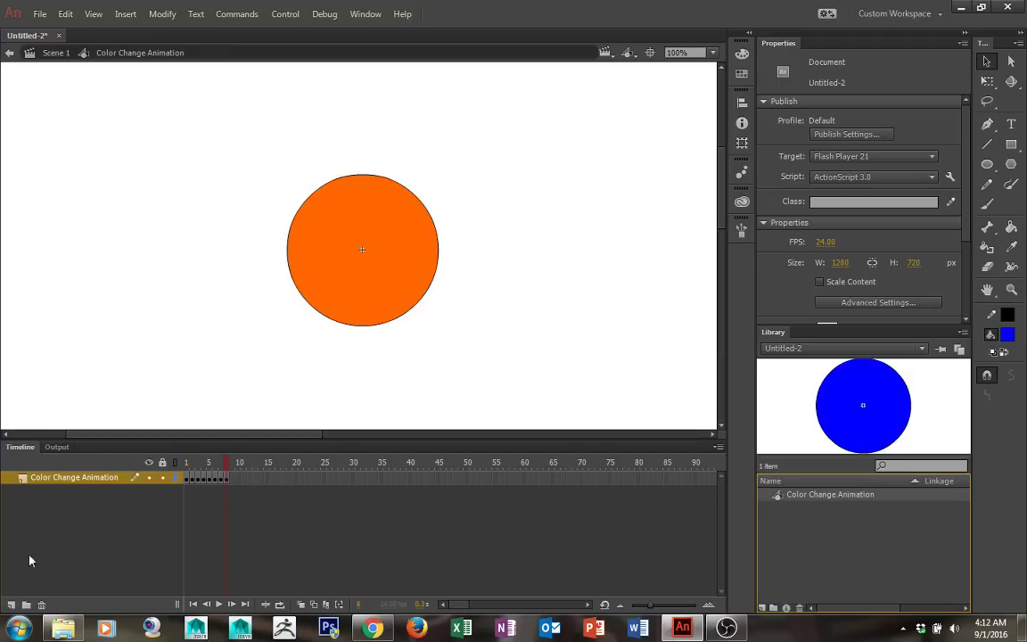
{"action": "right_click", "coordinate": [55, 477]}
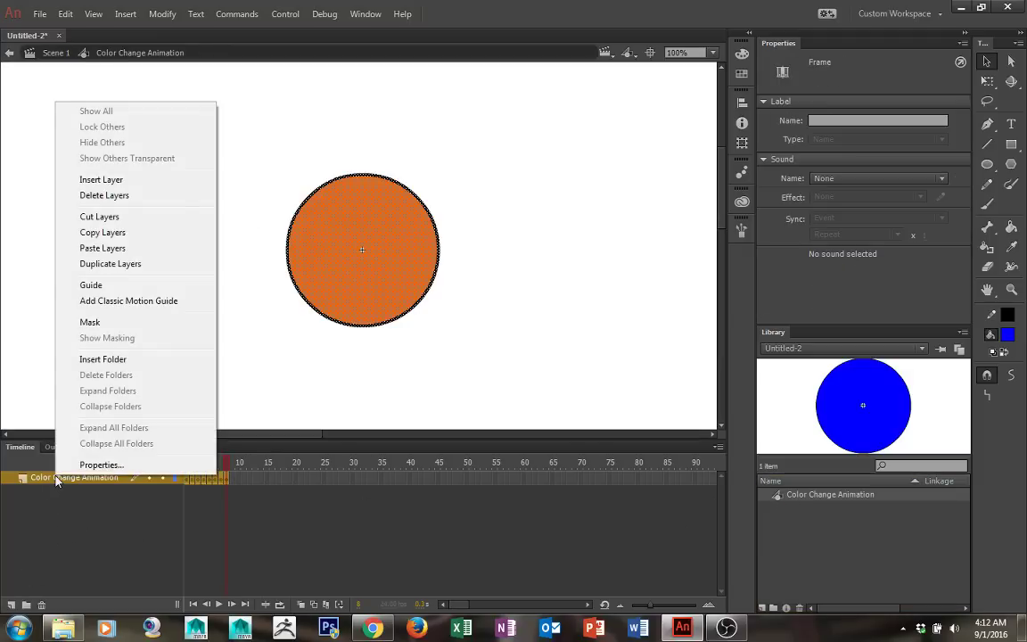
{"action": "left_click", "coordinate": [100, 248]}
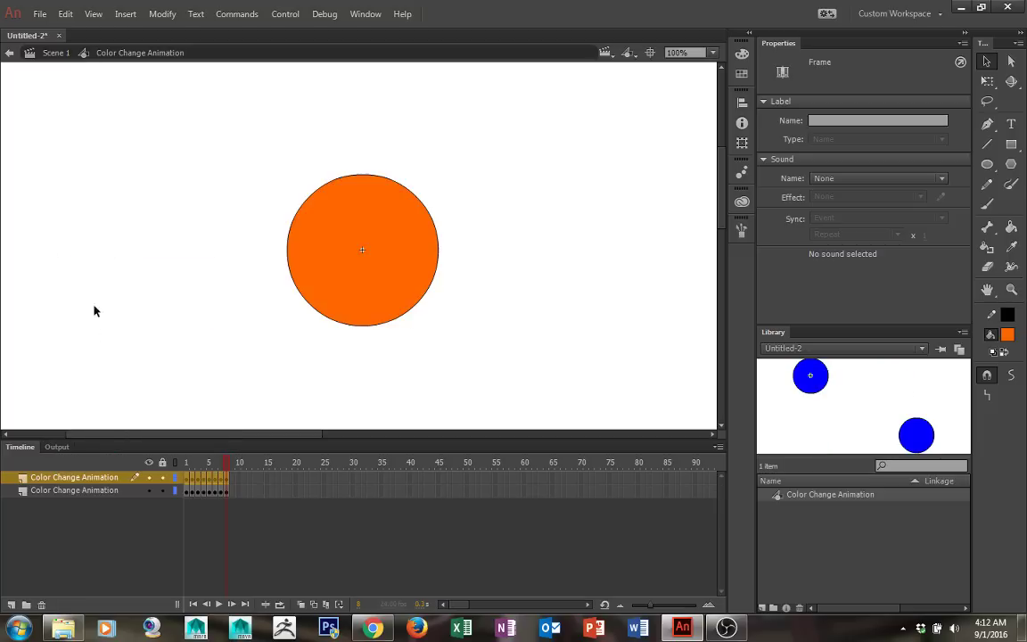
{"action": "left_click", "coordinate": [89, 491]}
{"action": "left_click", "coordinate": [42, 604]}
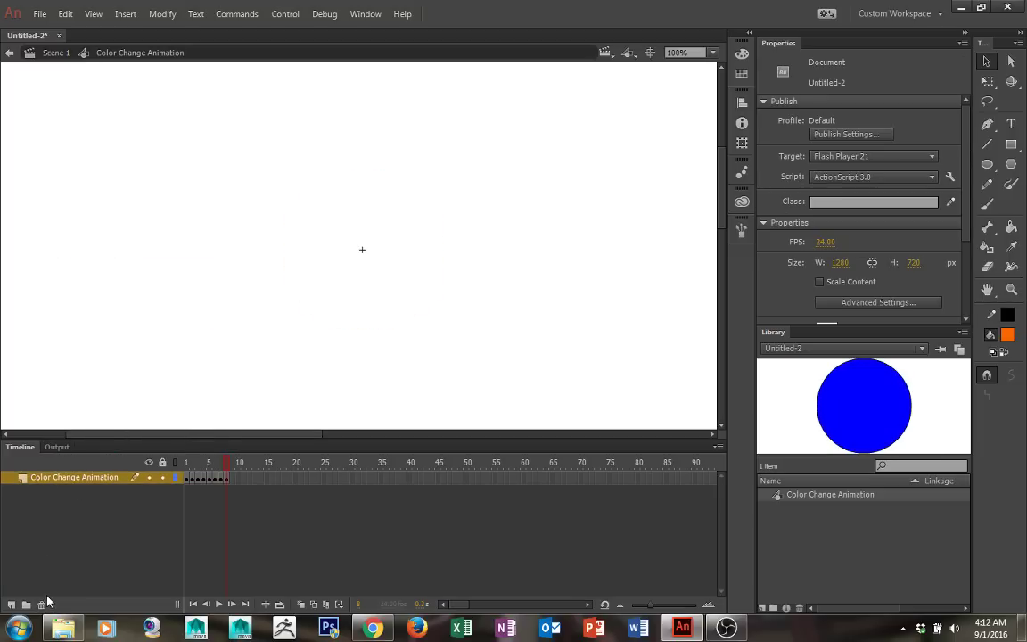
- Examine where the pasted circle sits relative to the symbol's registration point
{"action": "left_click_drag", "start_coordinate": [398, 348], "coordinate": [165, 189]}
{"action": "key", "text": "ctrl+minus"}
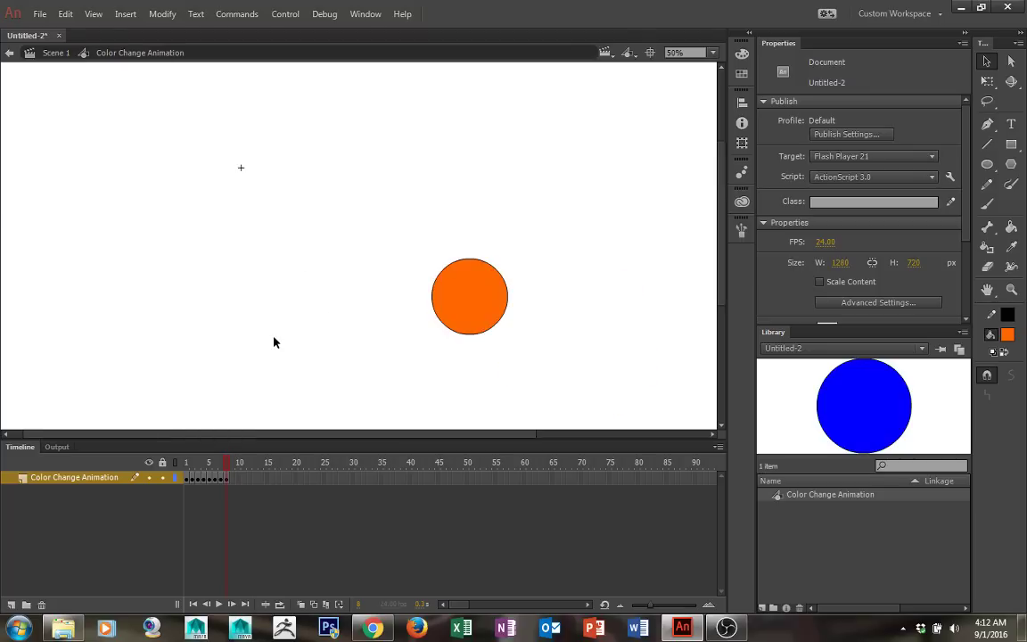
{"action": "key", "text": "ctrl+equal"}
{"action": "left_click_drag", "start_coordinate": [366, 299], "coordinate": [499, 337]}
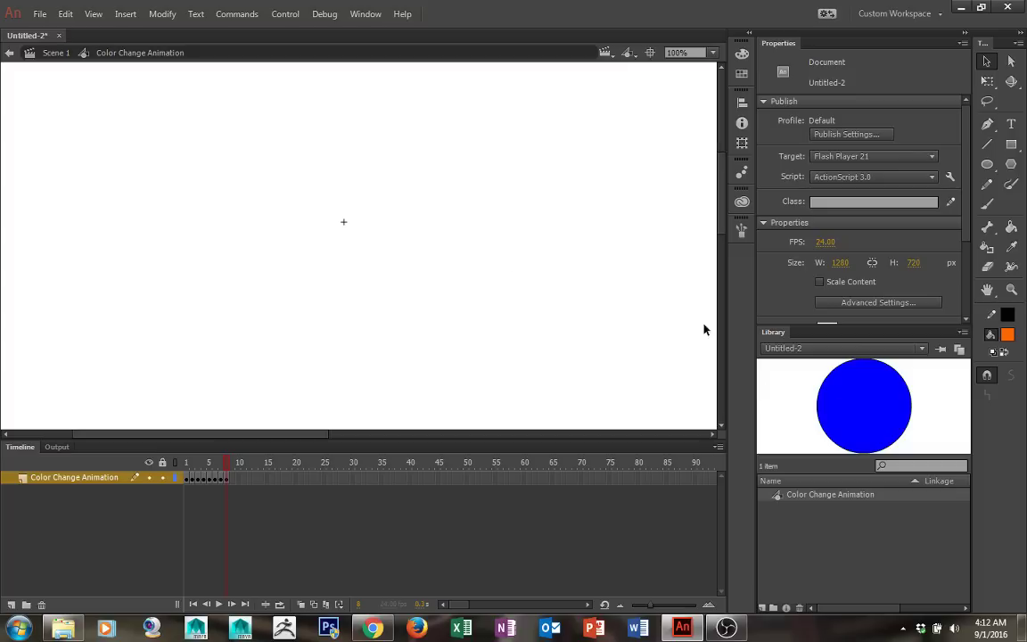
{"action": "left_click_drag", "start_coordinate": [384, 270], "coordinate": [39, 143]}
{"action": "left_click_drag", "start_coordinate": [465, 181], "coordinate": [677, 243]}
{"action": "key", "text": "ctrl+minus"}
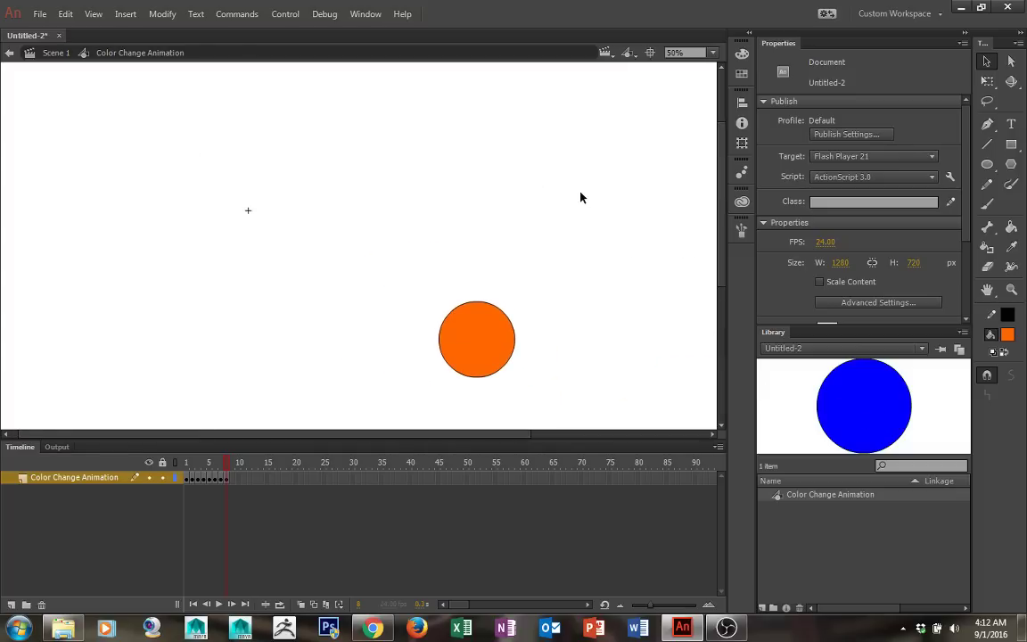
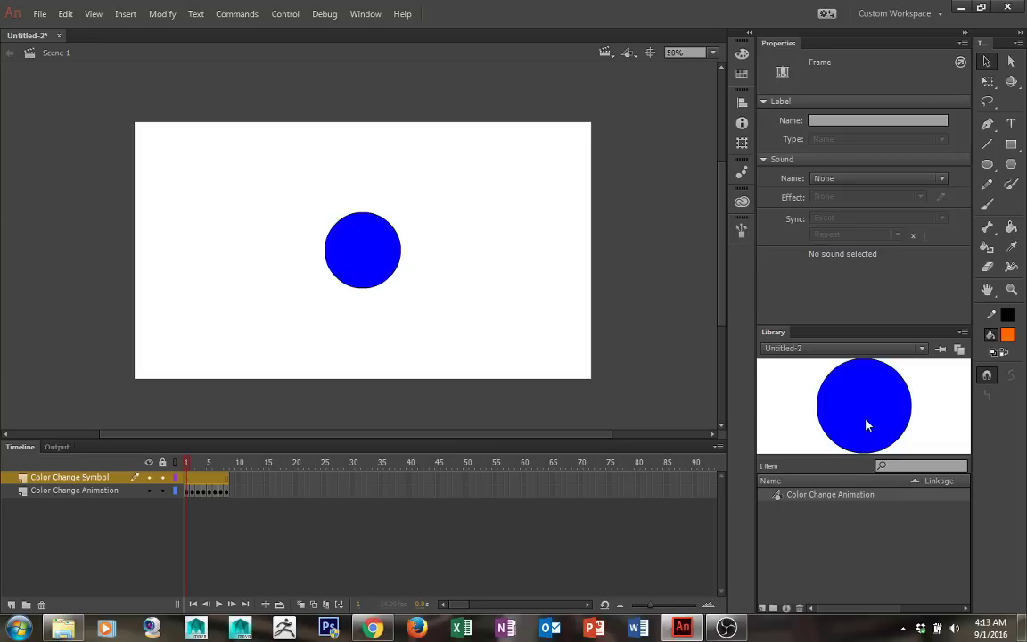
- Place a Color Change Animation instance on the Color Change Symbol layer at about X 350, Y -174, and play it beside the original circle
{"action": "left_click", "coordinate": [241, 550]}
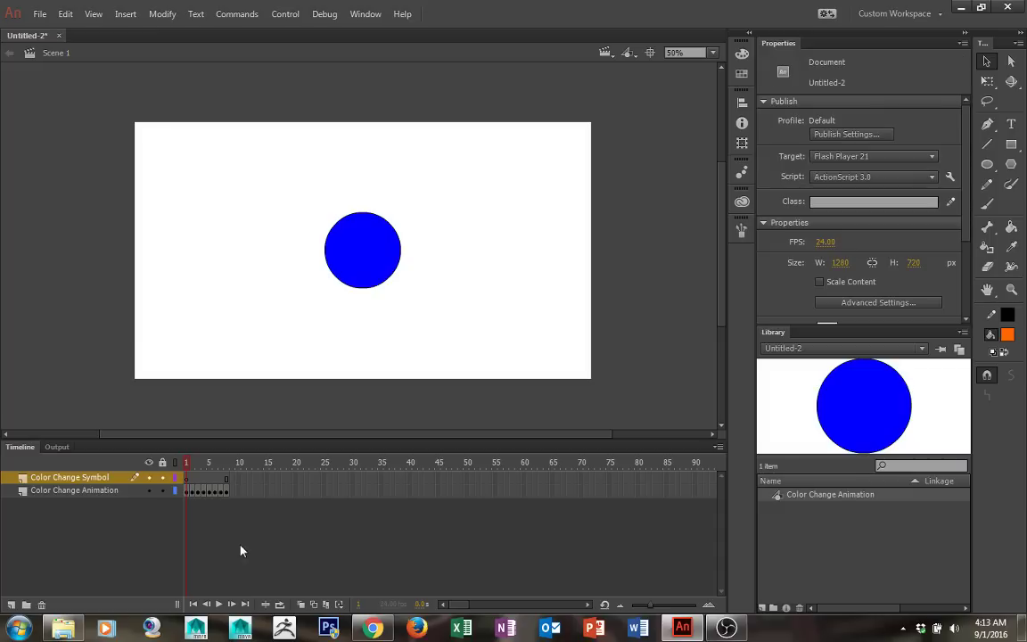
{"action": "left_click_drag", "start_coordinate": [833, 433], "coordinate": [490, 205]}
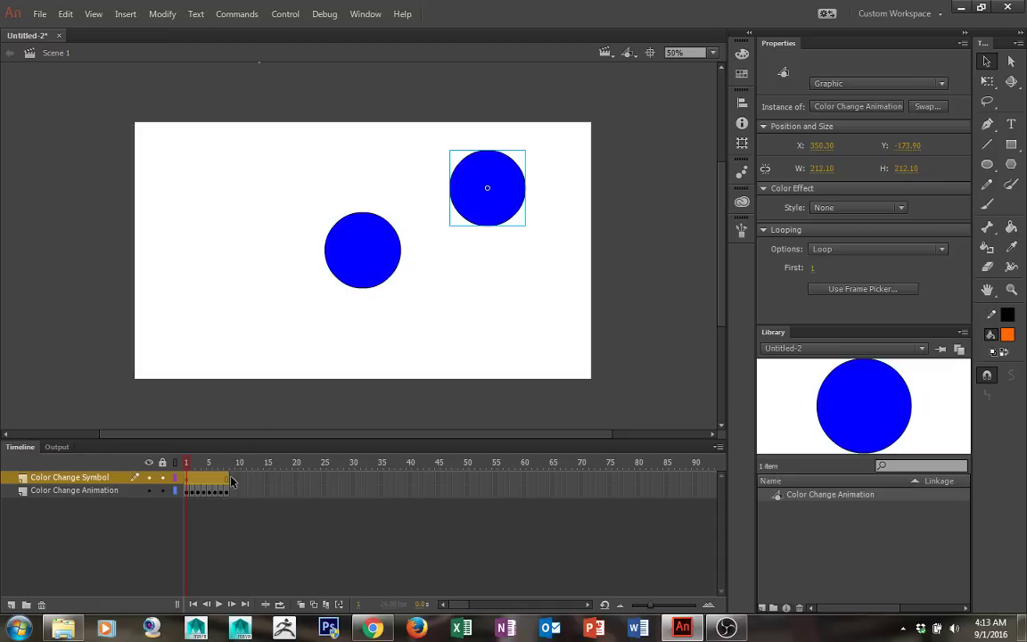
{"action": "left_click", "coordinate": [218, 605]}
{"action": "left_click", "coordinate": [218, 604]}
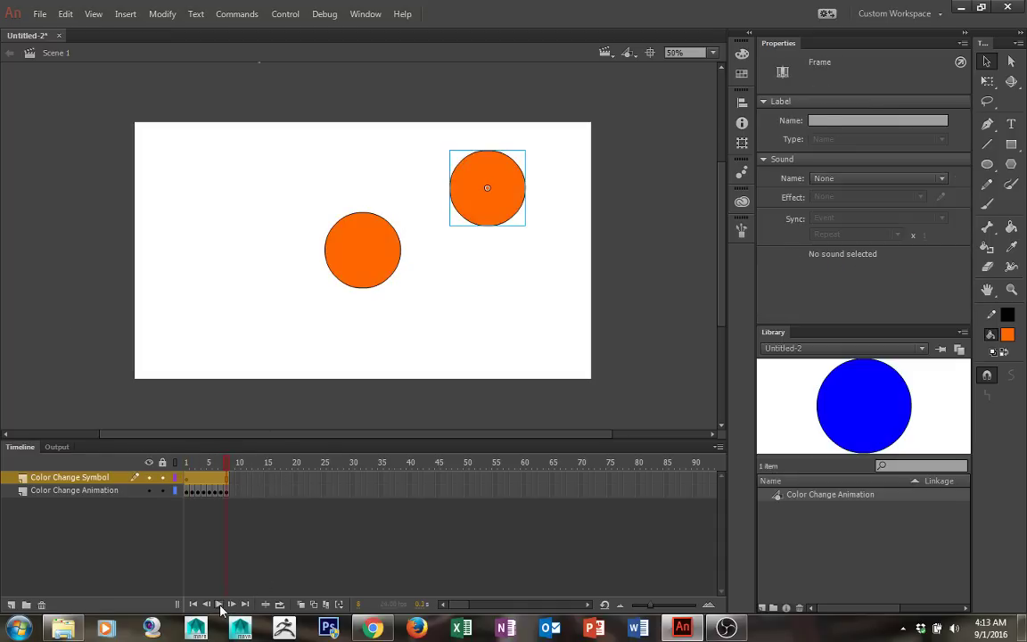
{"action": "left_click", "coordinate": [364, 274]}
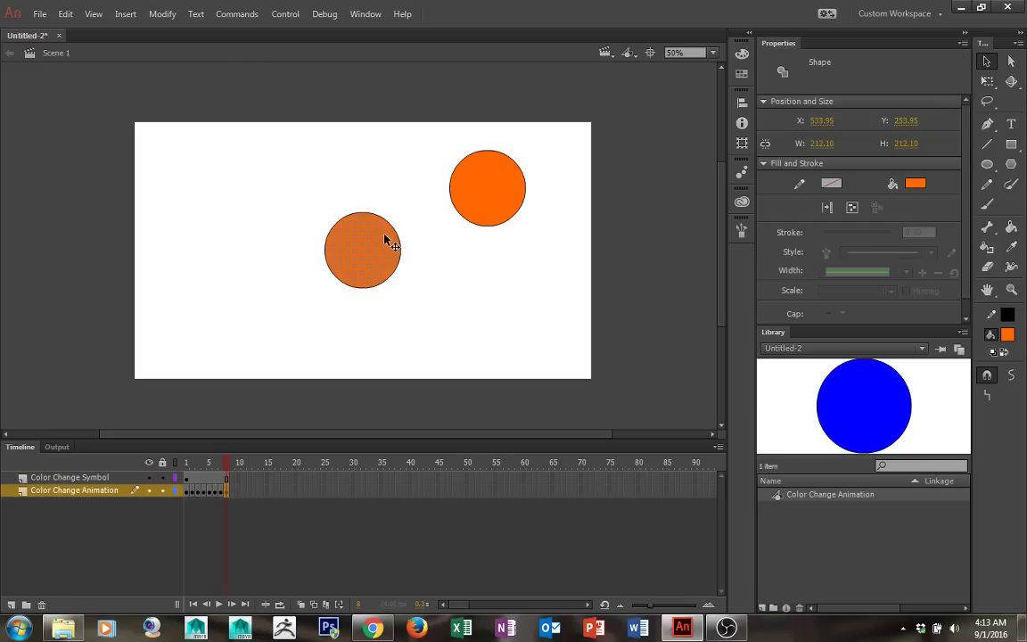
{"action": "left_click", "coordinate": [374, 312]}
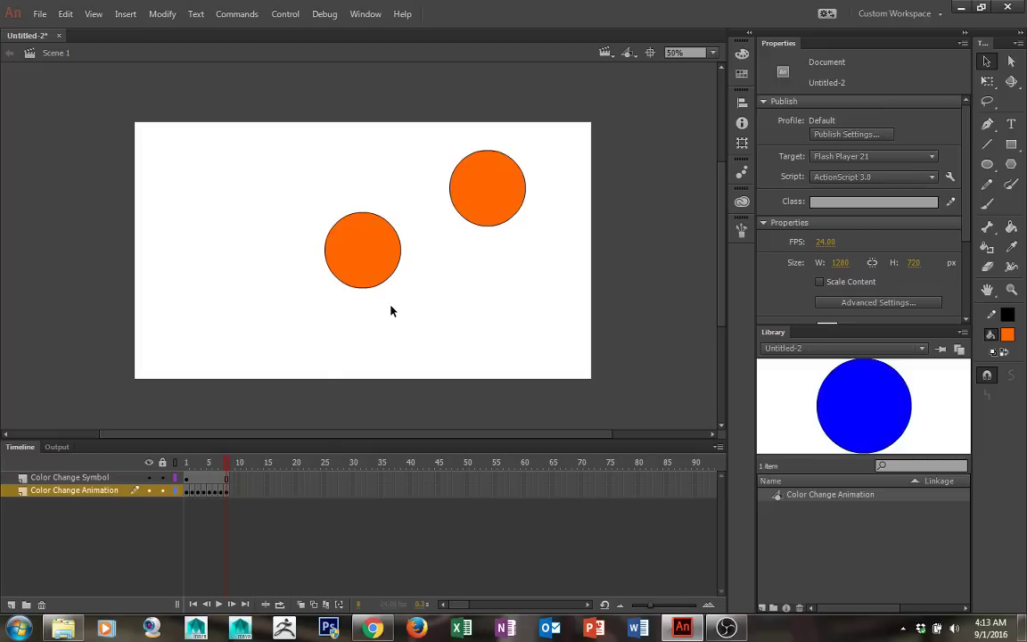
- Extend both layers to frame 80 and play the timeline to compare the symbol with the raw frames
{"action": "right_click", "coordinate": [640, 485]}
{"action": "left_click", "coordinate": [722, 160]}
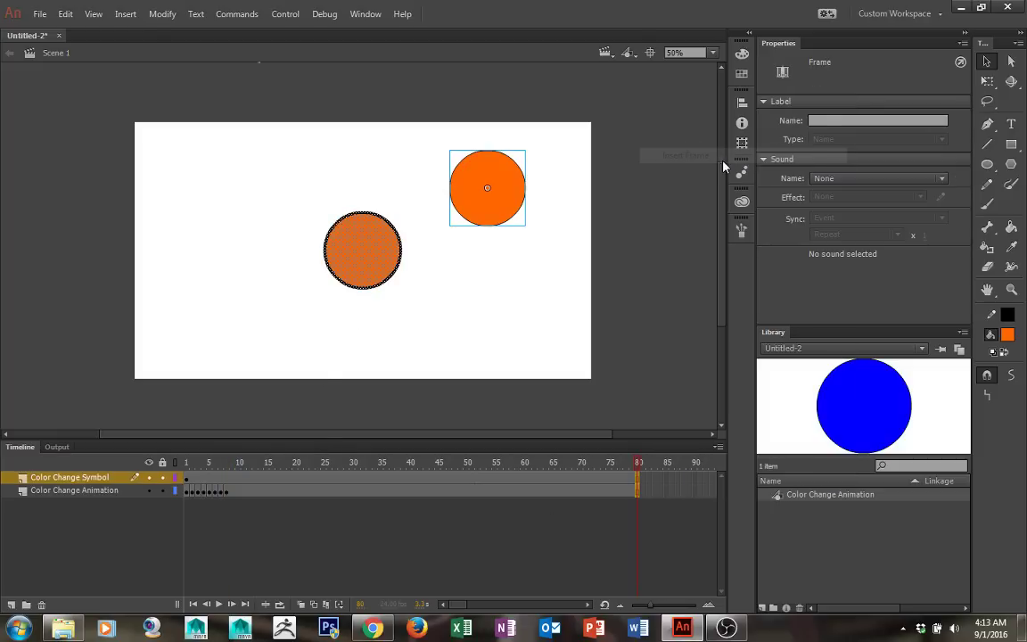
{"action": "left_click", "coordinate": [488, 344]}
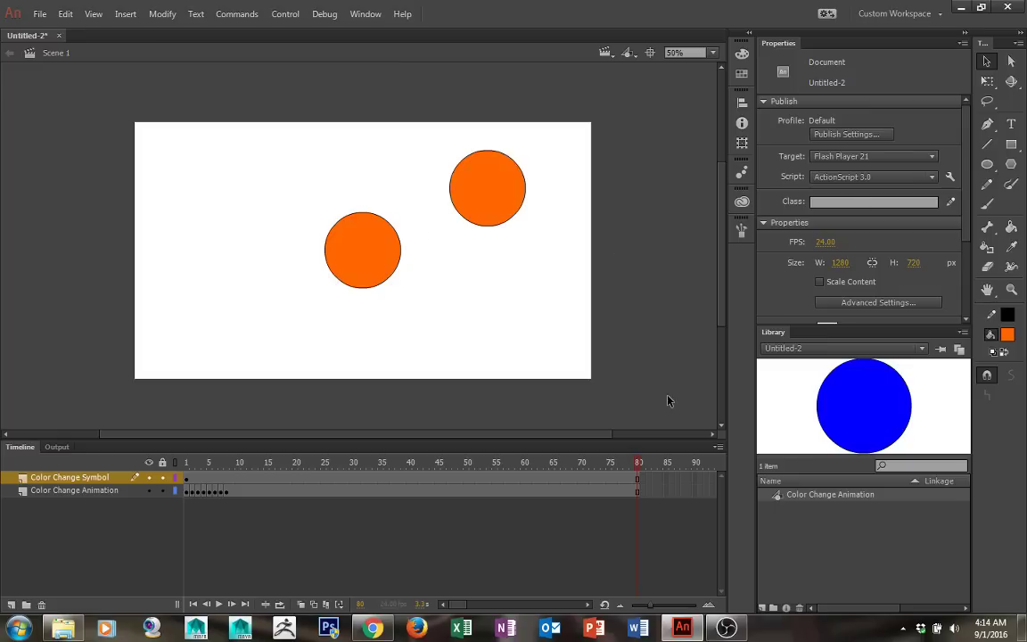
{"action": "left_click", "coordinate": [218, 604]}
- Delete the Color Change Animation layer from Scene 1, inspect the symbol's inner timeline and return to Scene 1
{"action": "left_click", "coordinate": [80, 490]}
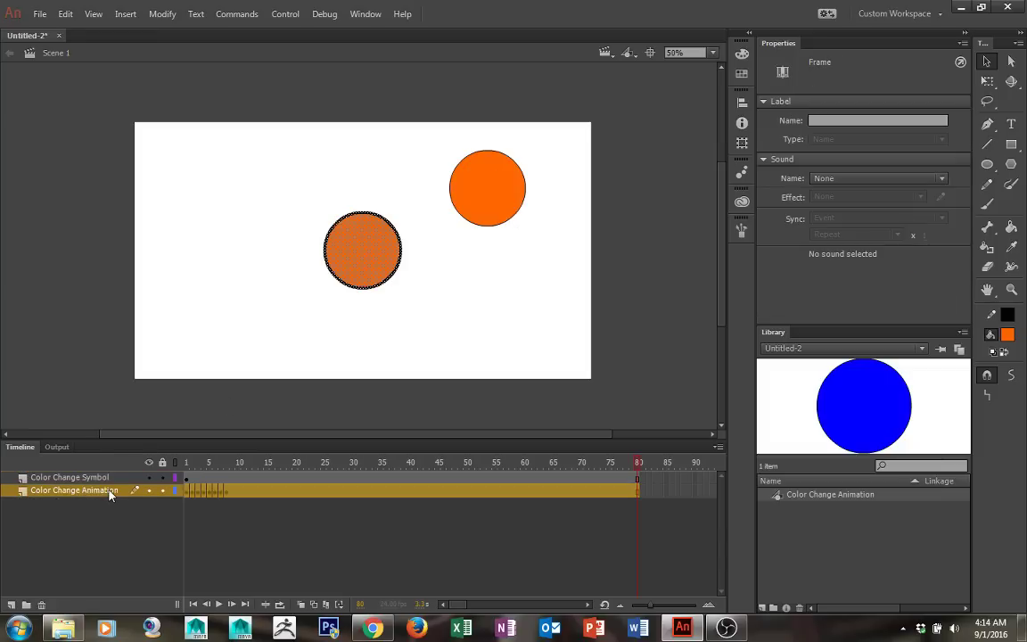
{"action": "left_click", "coordinate": [41, 605]}
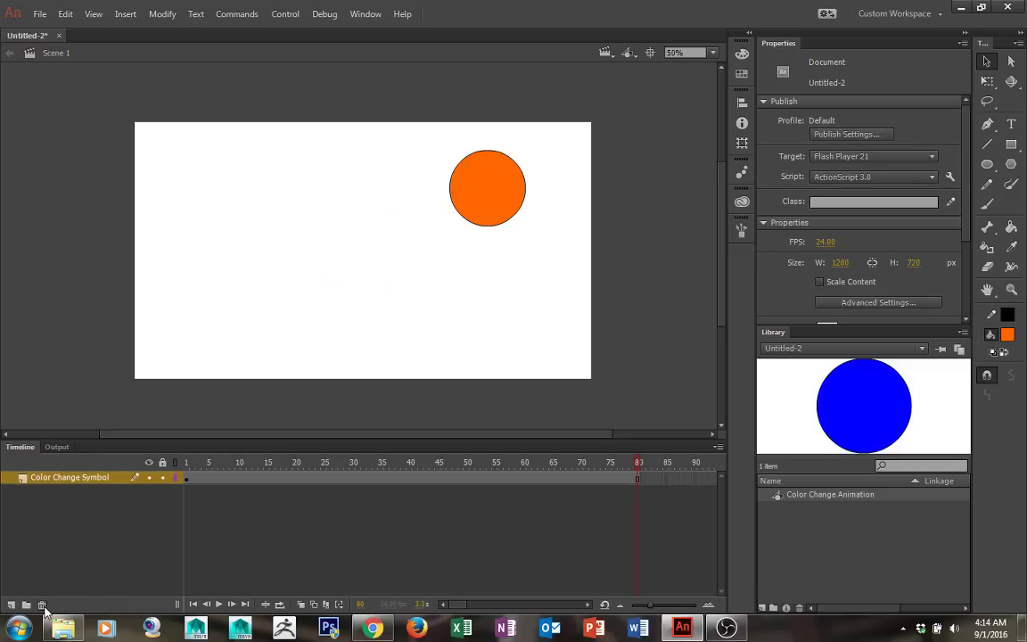
{"action": "double_click", "coordinate": [848, 431]}
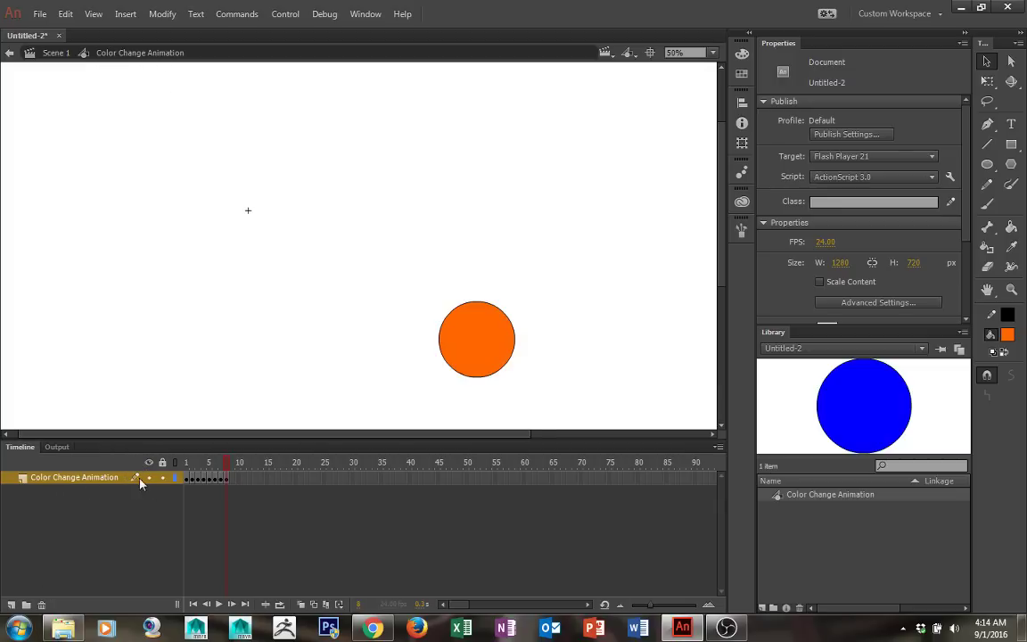
{"action": "left_click", "coordinate": [50, 55]}
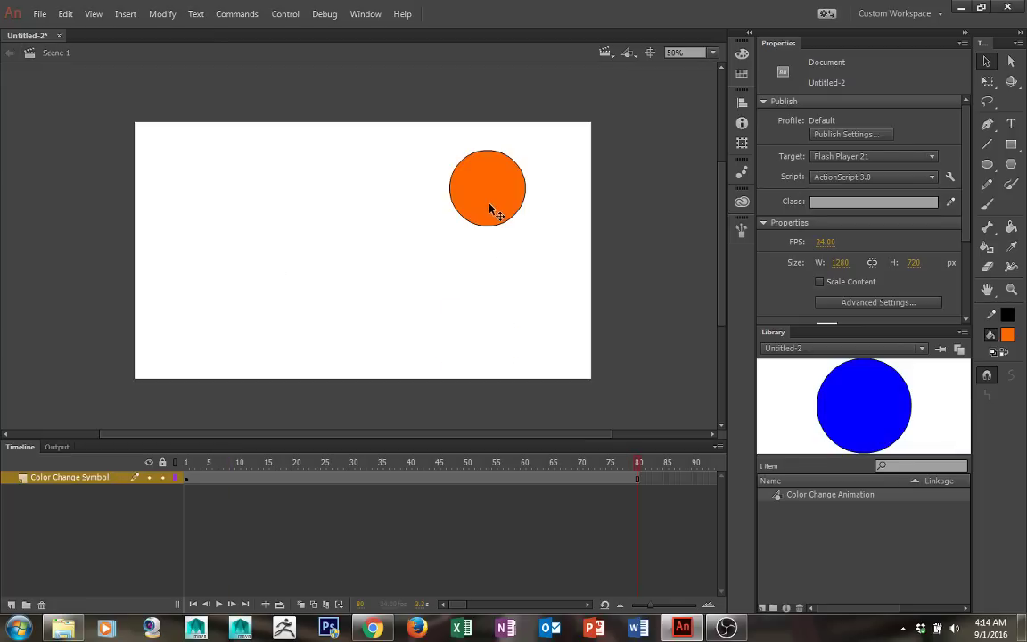
- Move the circle instance to about X -332, Y -10, then try Brightness at 100% and bring it back to 0%
{"action": "left_click_drag", "start_coordinate": [493, 210], "coordinate": [257, 272]}
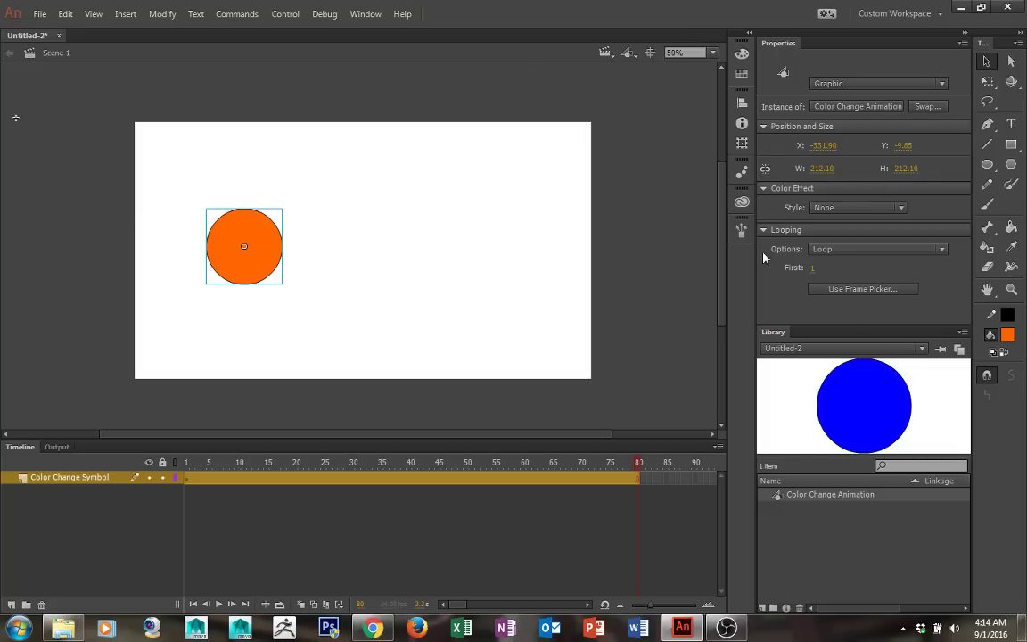
{"action": "left_click", "coordinate": [841, 212]}
{"action": "left_click", "coordinate": [845, 238]}
{"action": "mouse_move", "coordinate": [847, 229]}
{"action": "left_mouse_down"}
{"action": "mouse_move", "coordinate": [915, 241]}
{"action": "mouse_move", "coordinate": [834, 245]}
{"action": "left_mouse_up"}
{"action": "type", "text": "0"}
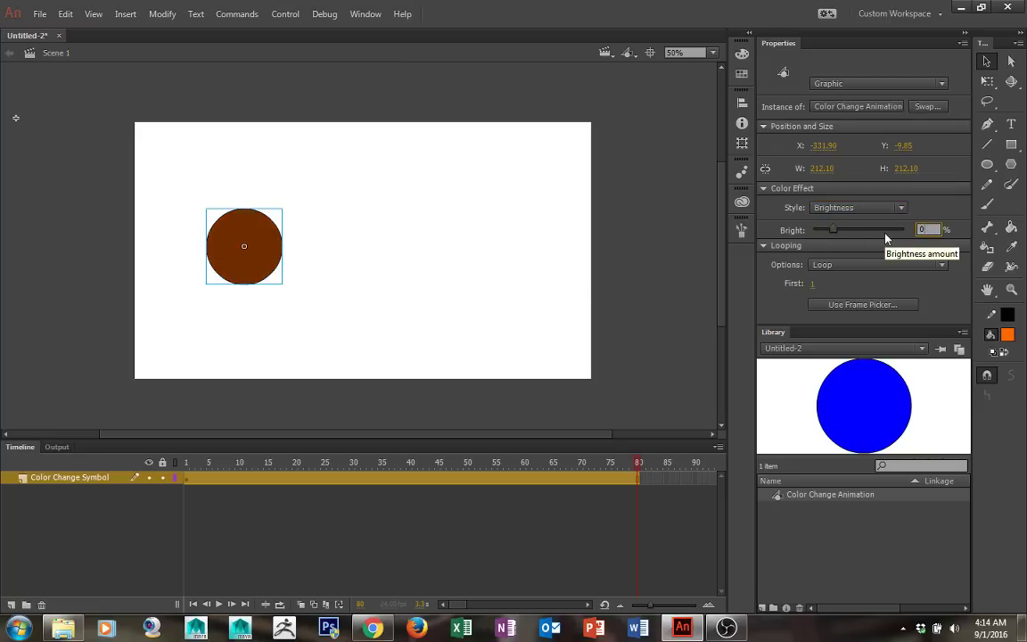
{"action": "type", "text": "100"}
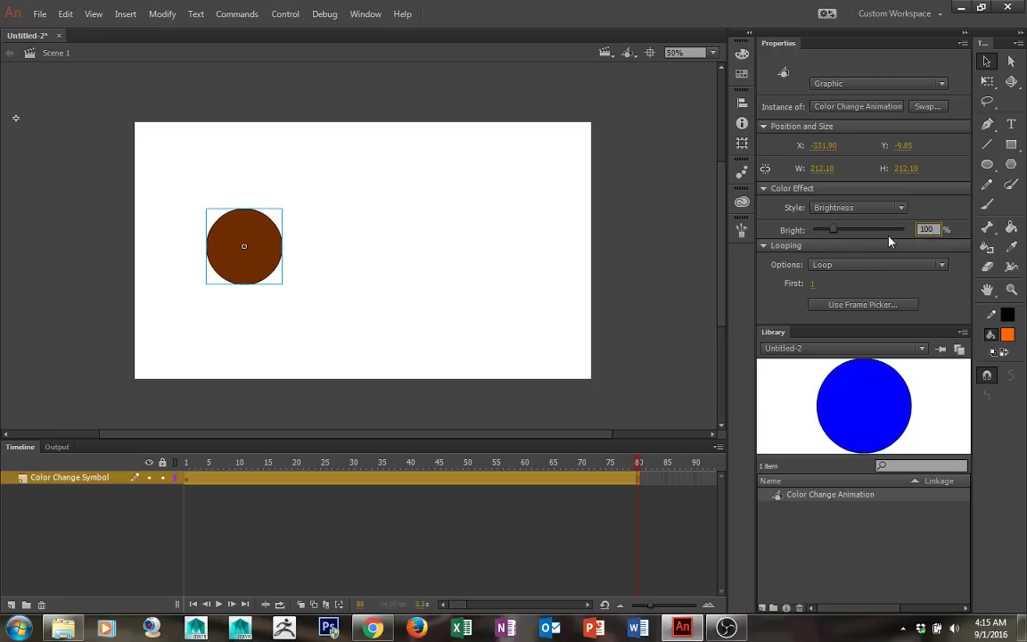
{"action": "key", "text": "Return"}
{"action": "left_click_drag", "start_coordinate": [902, 229], "coordinate": [858, 231]}
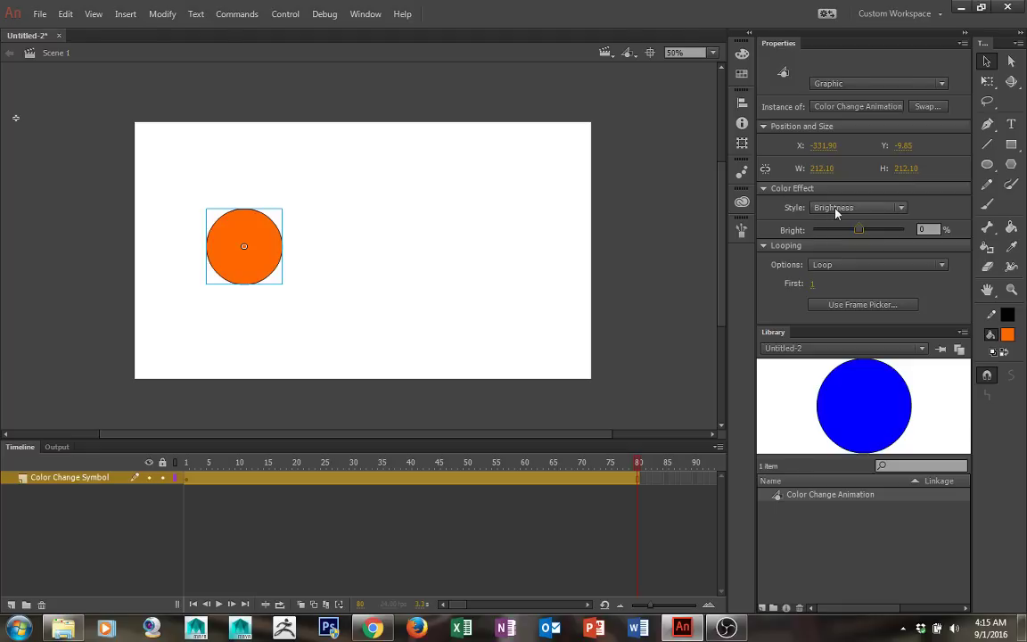
- Try a Tint colour effect on the instance at 38% strength with a red value of 105
{"action": "left_click", "coordinate": [837, 208]}
{"action": "left_click", "coordinate": [833, 256]}
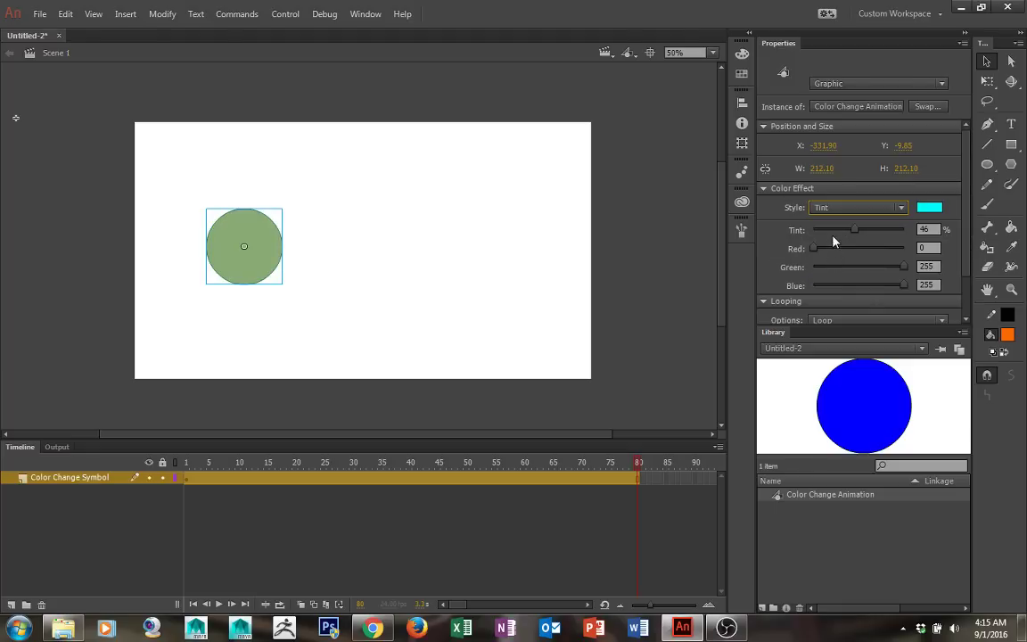
{"action": "left_click_drag", "start_coordinate": [852, 230], "coordinate": [854, 254]}
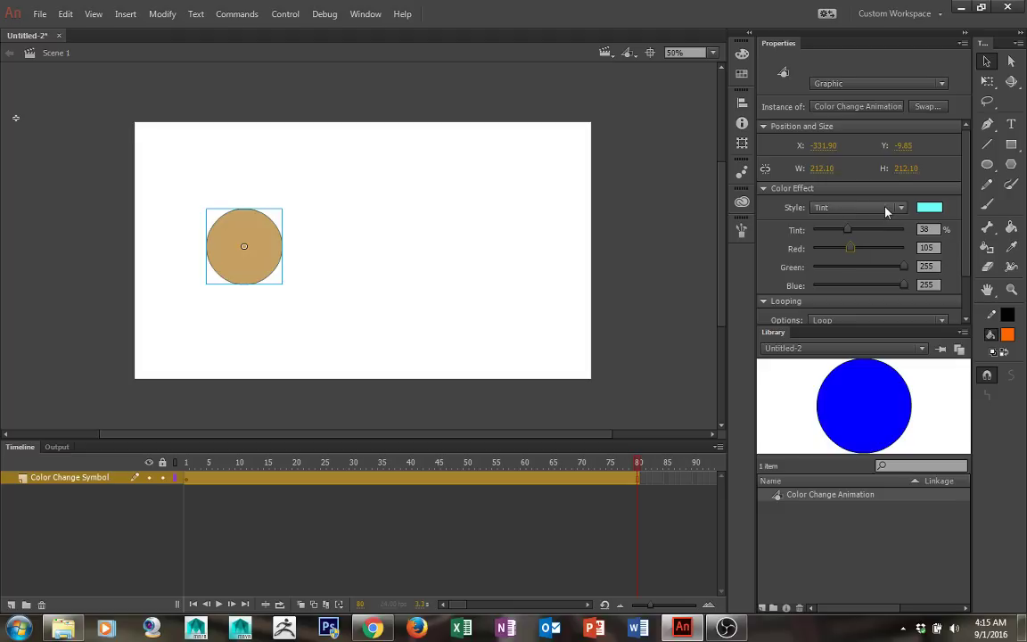
- Try the Advanced colour effect on the instance with an alpha offset of 22 and a higher green offset
{"action": "left_click", "coordinate": [882, 208]}
{"action": "left_click", "coordinate": [871, 268]}
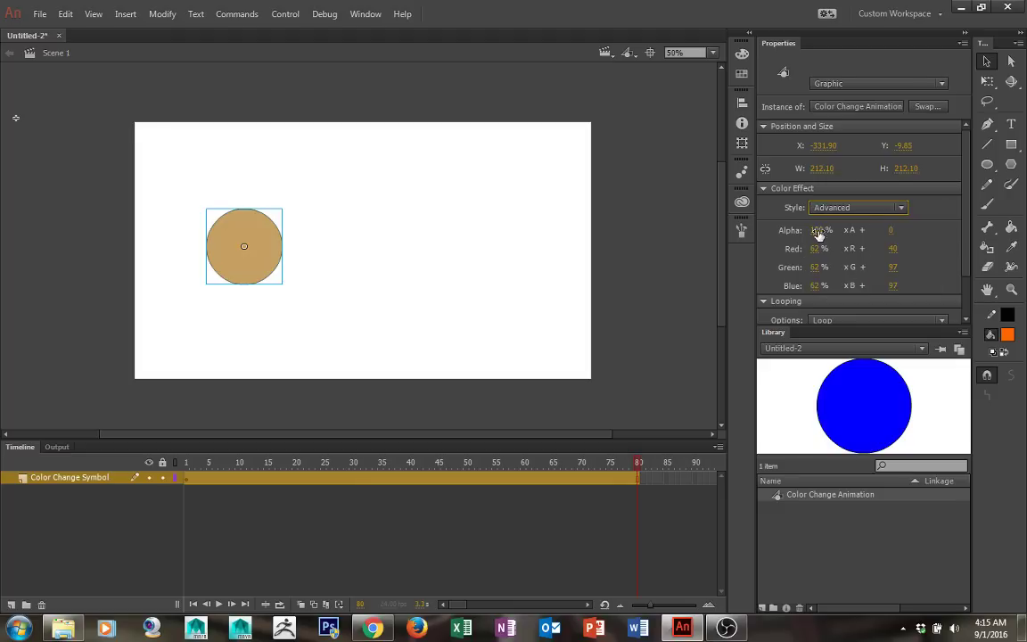
{"action": "left_click", "coordinate": [889, 230]}
{"action": "type", "text": "22"}
{"action": "key", "text": "Tab"}
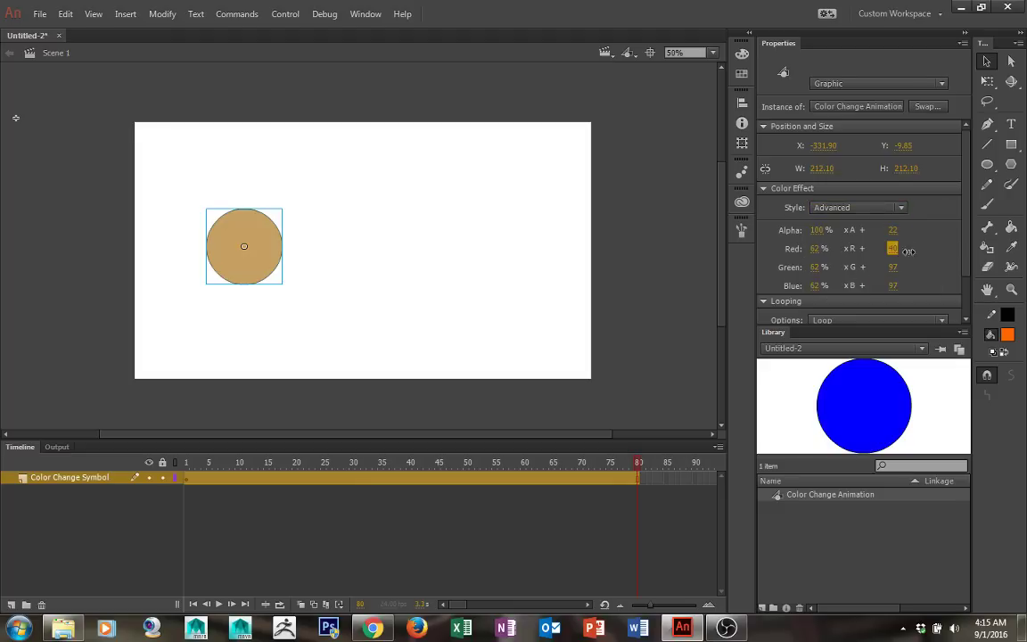
{"action": "left_click_drag", "start_coordinate": [894, 270], "coordinate": [930, 271]}
- Switch the instance's colour effect to Alpha and leave it at 100%
{"action": "left_click", "coordinate": [856, 207]}
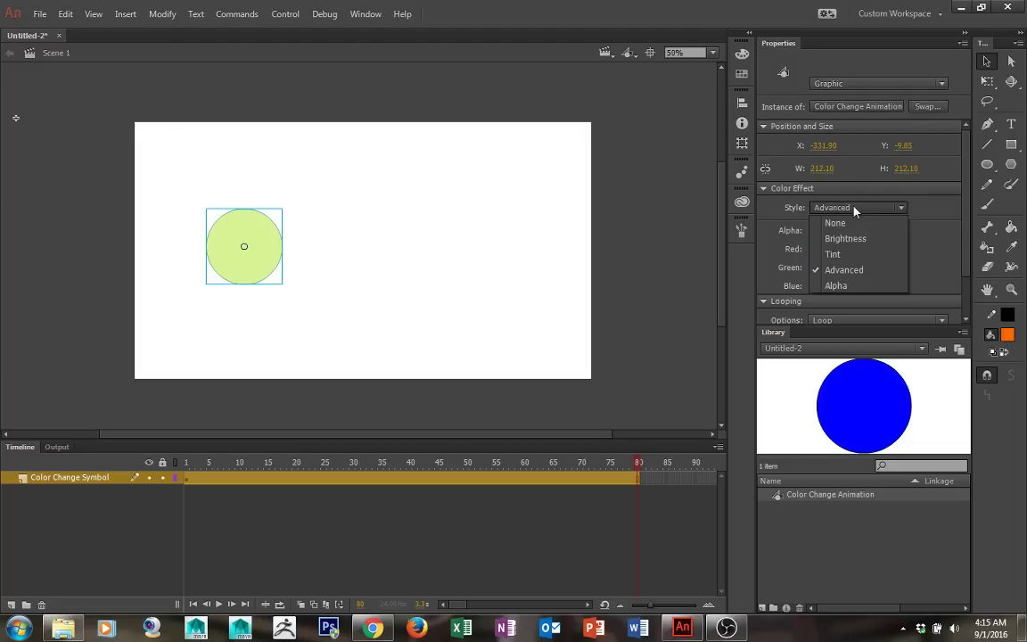
{"action": "left_click", "coordinate": [849, 285]}
{"action": "mouse_move", "coordinate": [902, 229]}
{"action": "left_mouse_down"}
{"action": "mouse_move", "coordinate": [818, 232]}
{"action": "mouse_move", "coordinate": [917, 230]}
{"action": "left_mouse_up"}
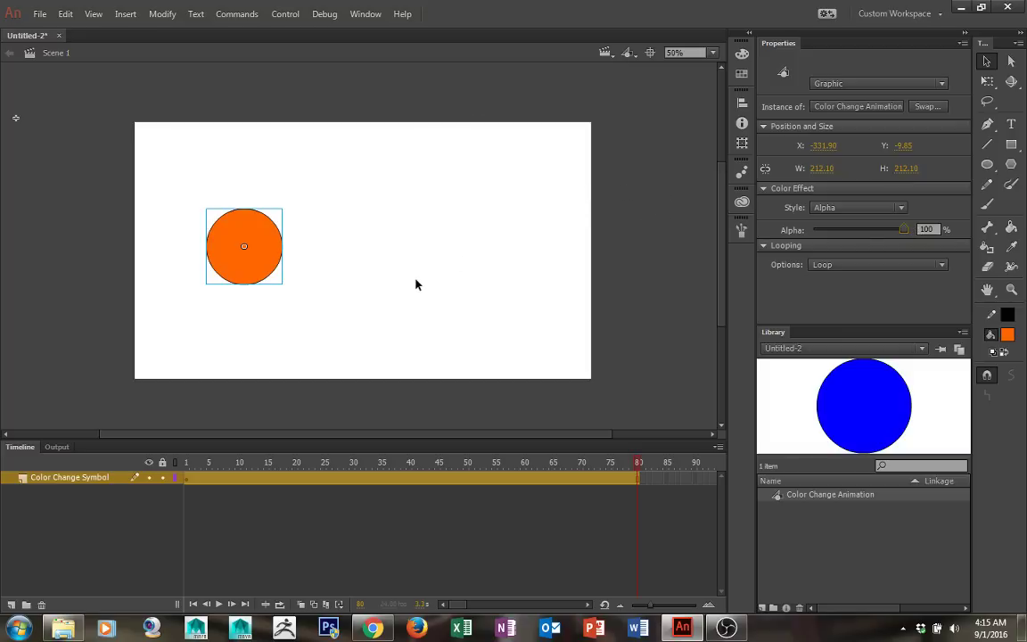
- Set the circle instance's looping option to Play Once and play the timeline to check it
{"action": "left_click", "coordinate": [840, 268]}
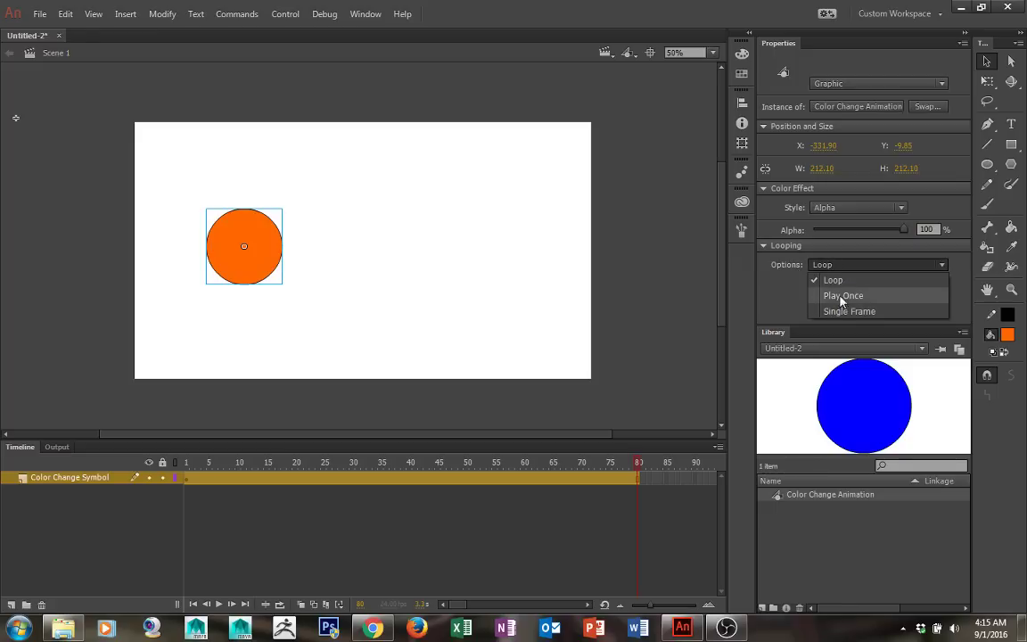
{"action": "left_click", "coordinate": [845, 281]}
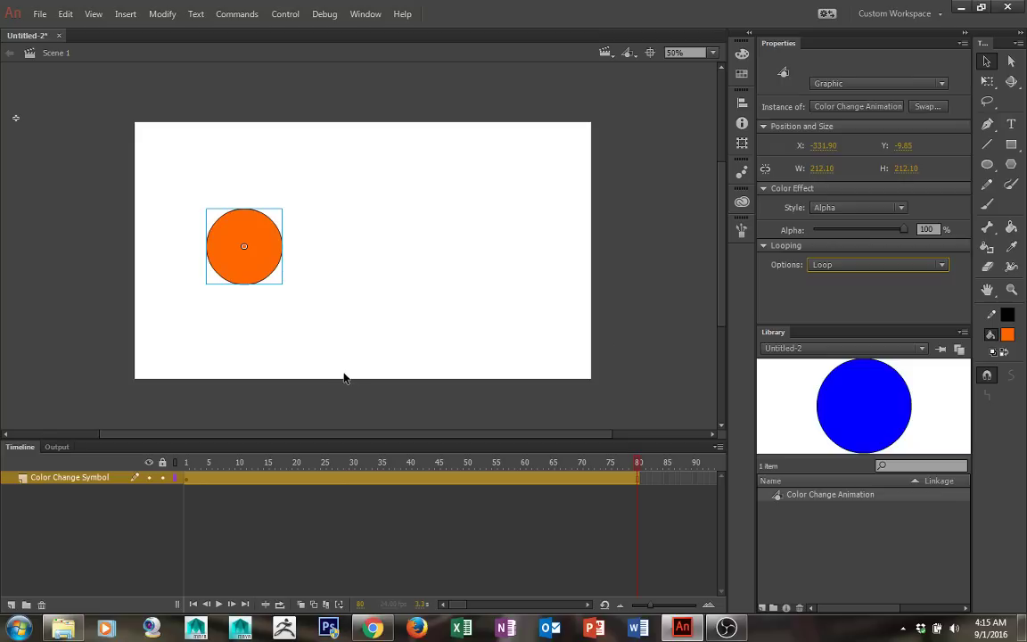
{"action": "left_click", "coordinate": [371, 314]}
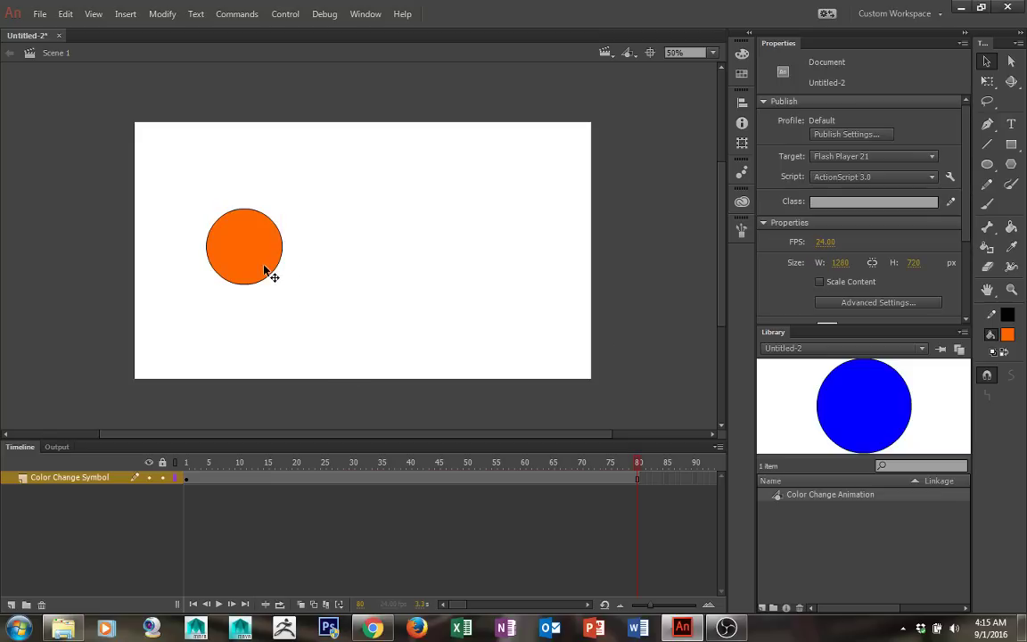
{"action": "left_click", "coordinate": [264, 270]}
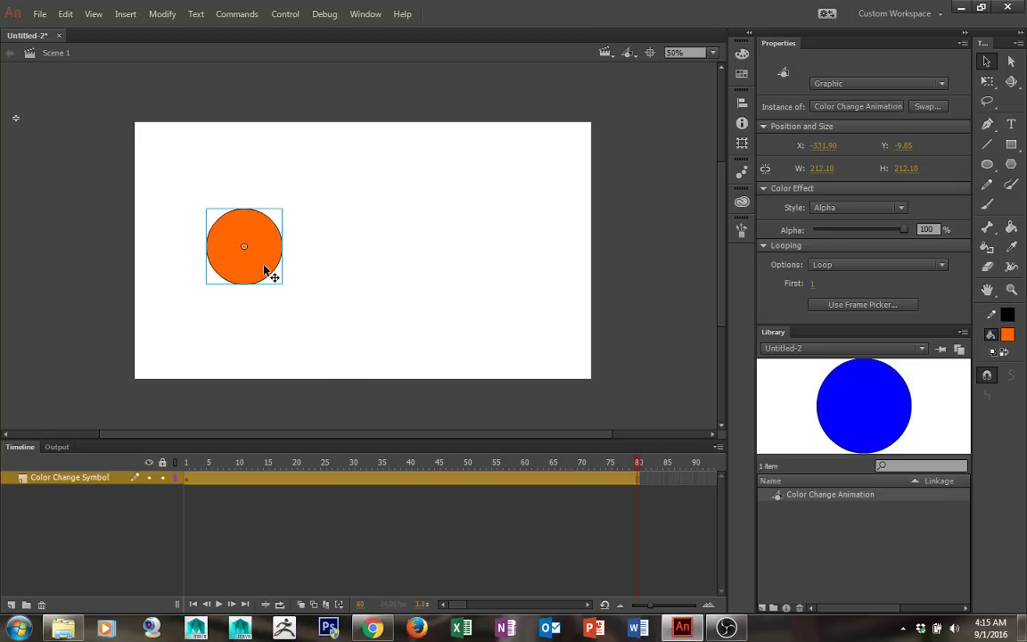
{"action": "left_click", "coordinate": [872, 264]}
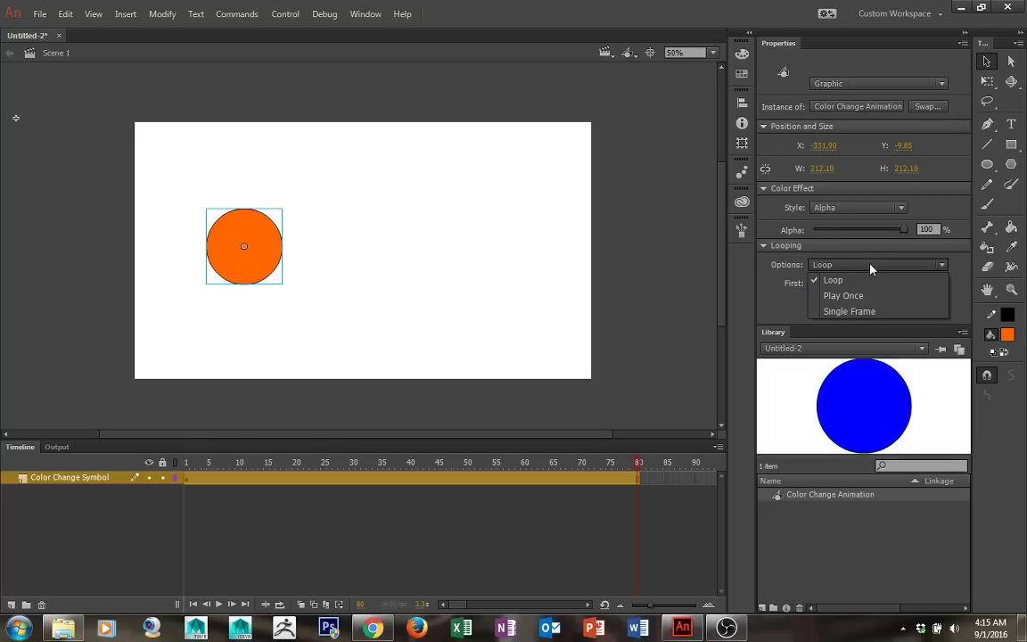
{"action": "left_click", "coordinate": [853, 294]}
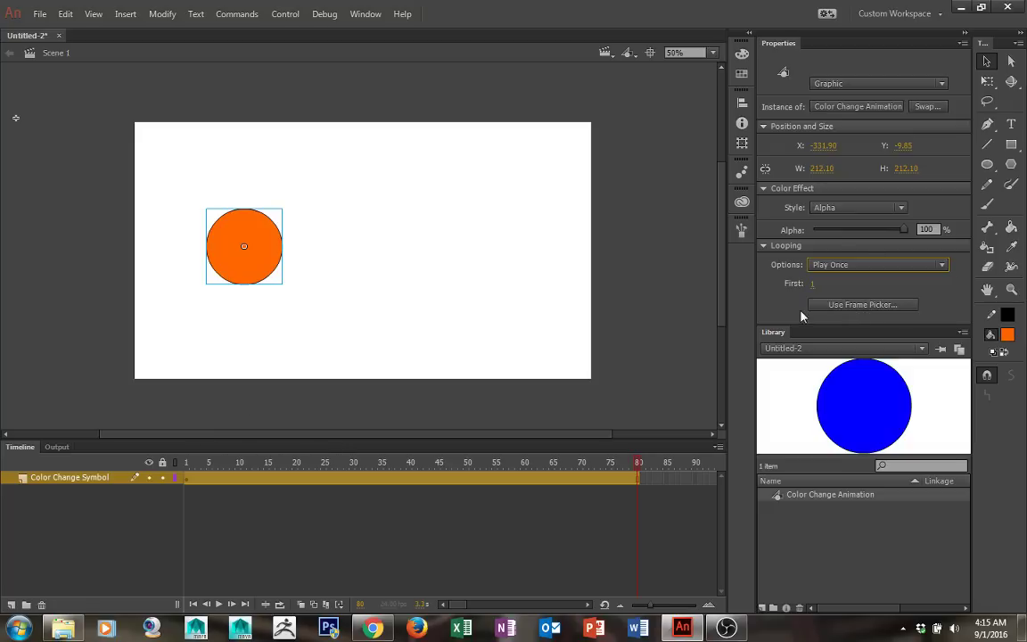
{"action": "left_click", "coordinate": [219, 604]}
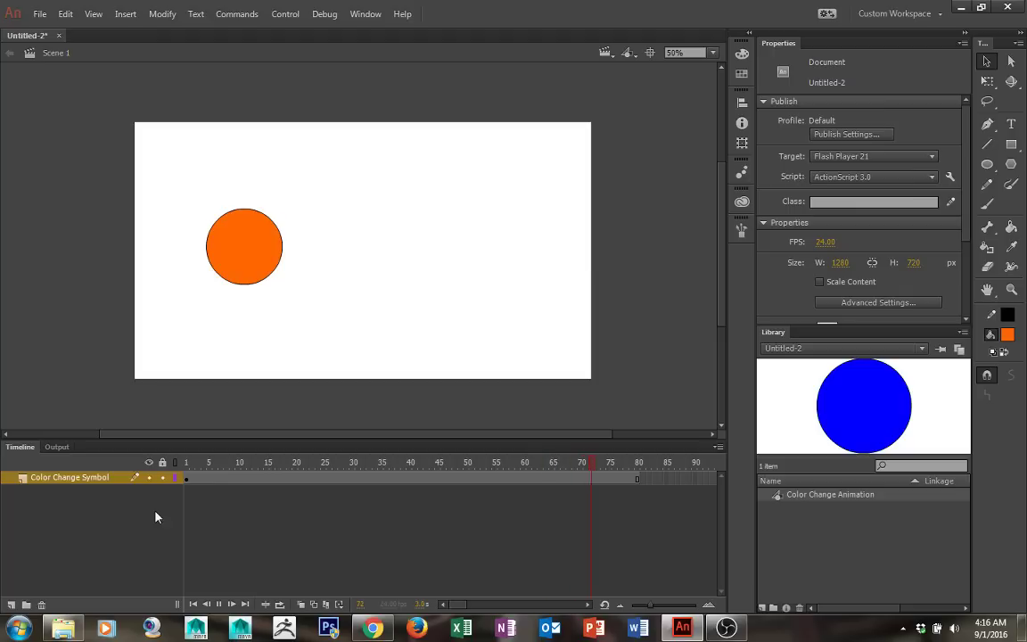
{"action": "left_click", "coordinate": [196, 477]}
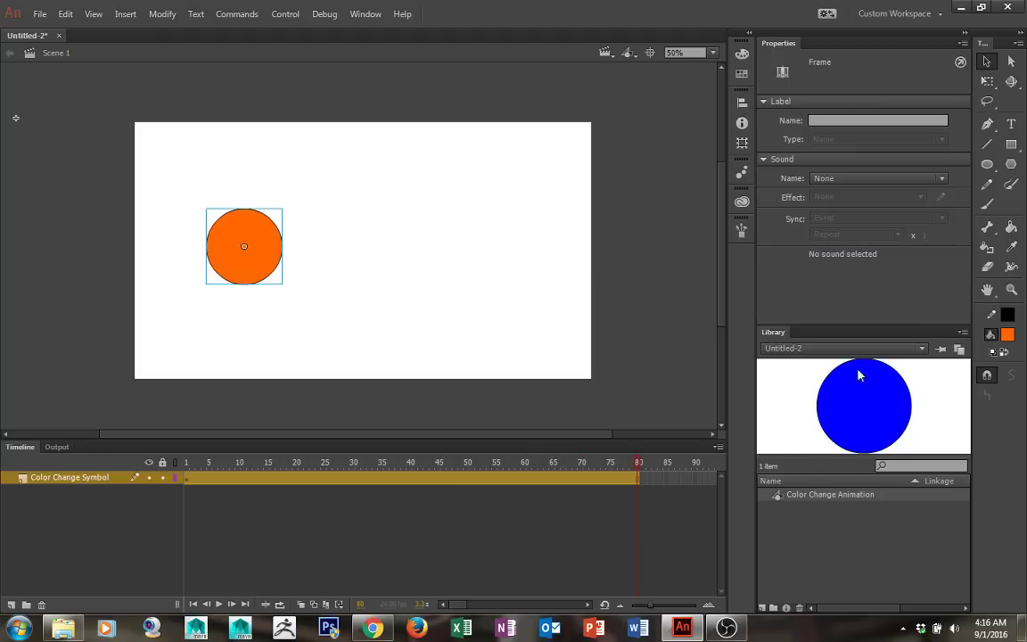
- Set the circle instance's looping option to Single Frame and play the timeline to check it
{"action": "left_click", "coordinate": [249, 268]}
{"action": "left_click", "coordinate": [873, 265]}
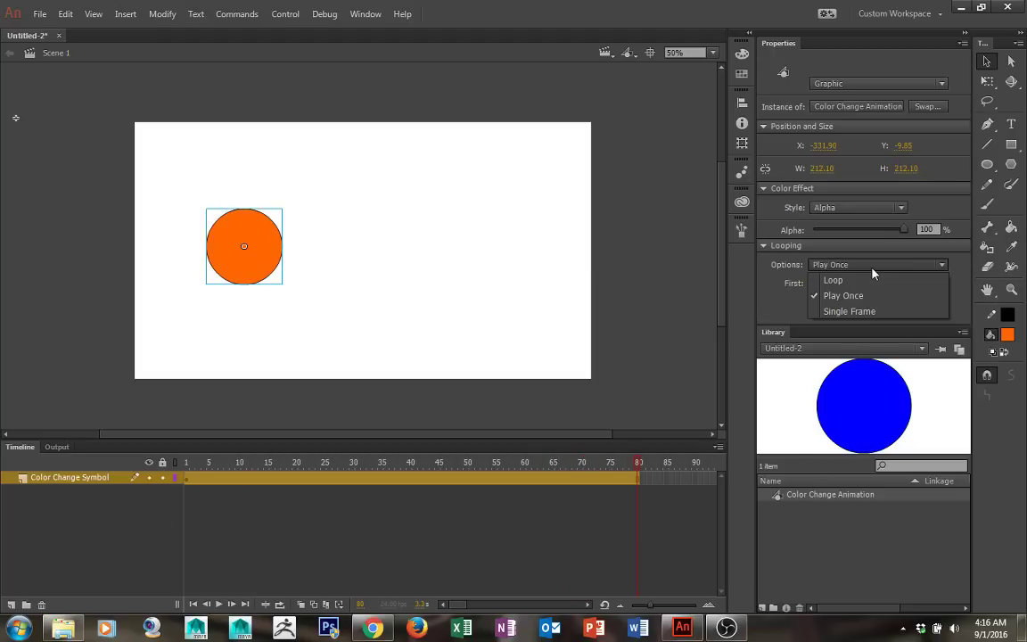
{"action": "left_click", "coordinate": [851, 311]}
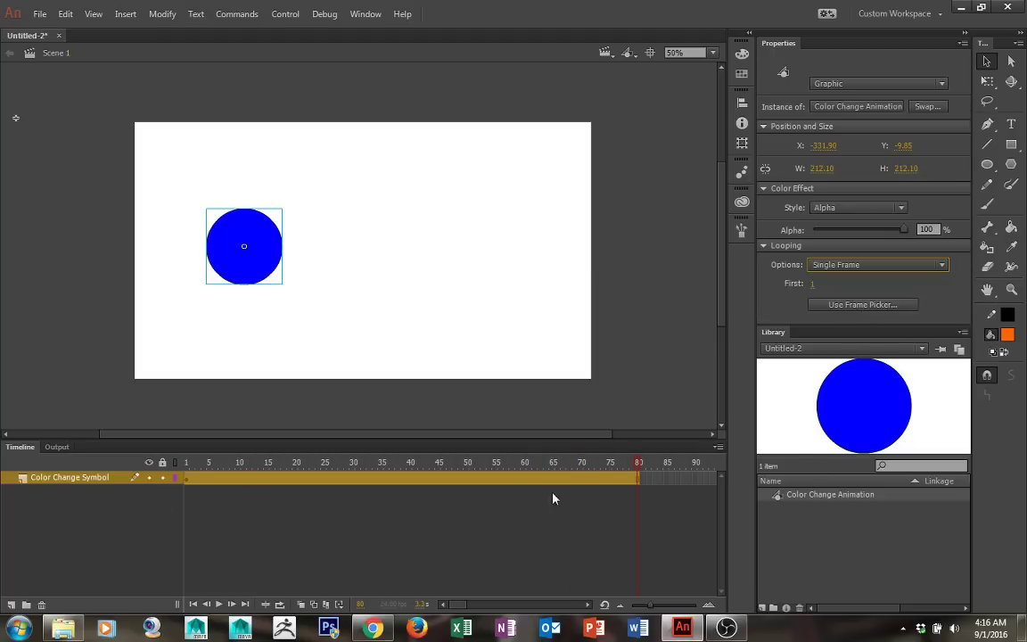
{"action": "left_click", "coordinate": [217, 606]}
{"action": "left_click", "coordinate": [218, 606]}
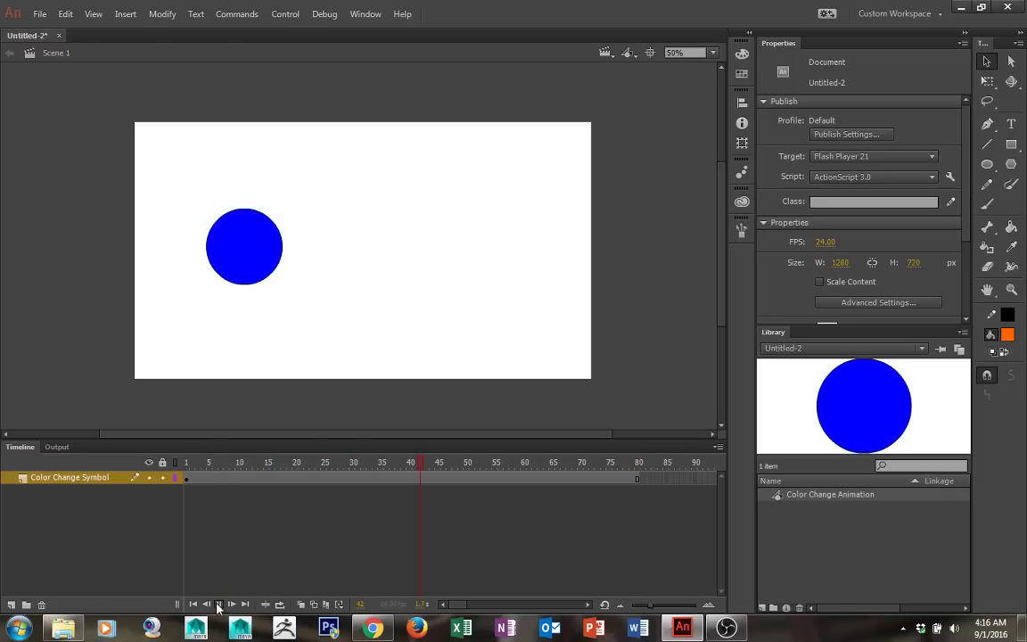
{"action": "left_click", "coordinate": [296, 277]}
- Try different first frames for the single-frame instance, including 5, 6 and 4
{"action": "left_click", "coordinate": [266, 261]}
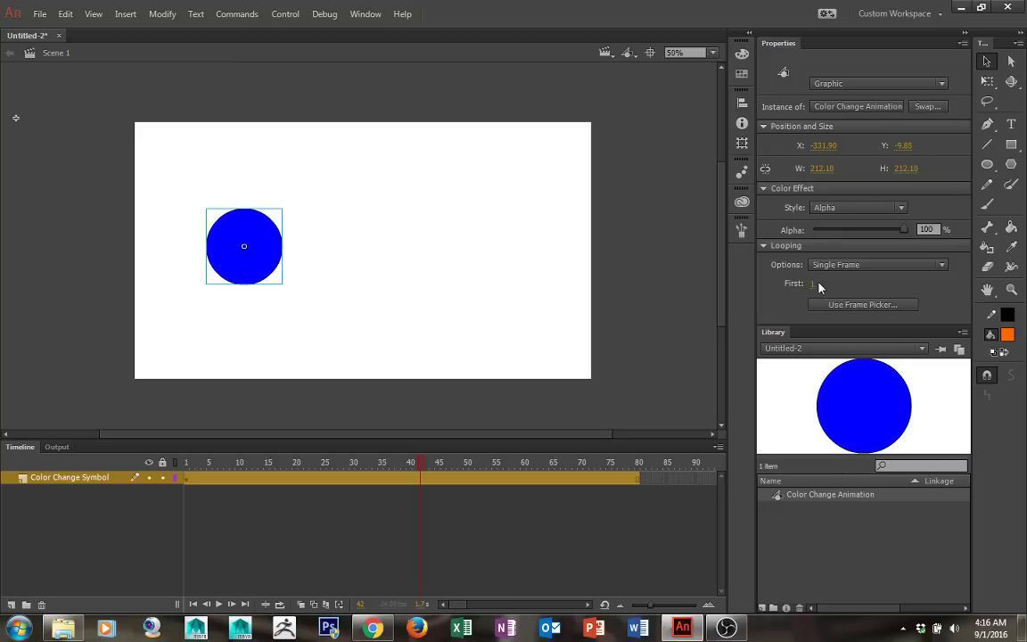
{"action": "left_click", "coordinate": [811, 284]}
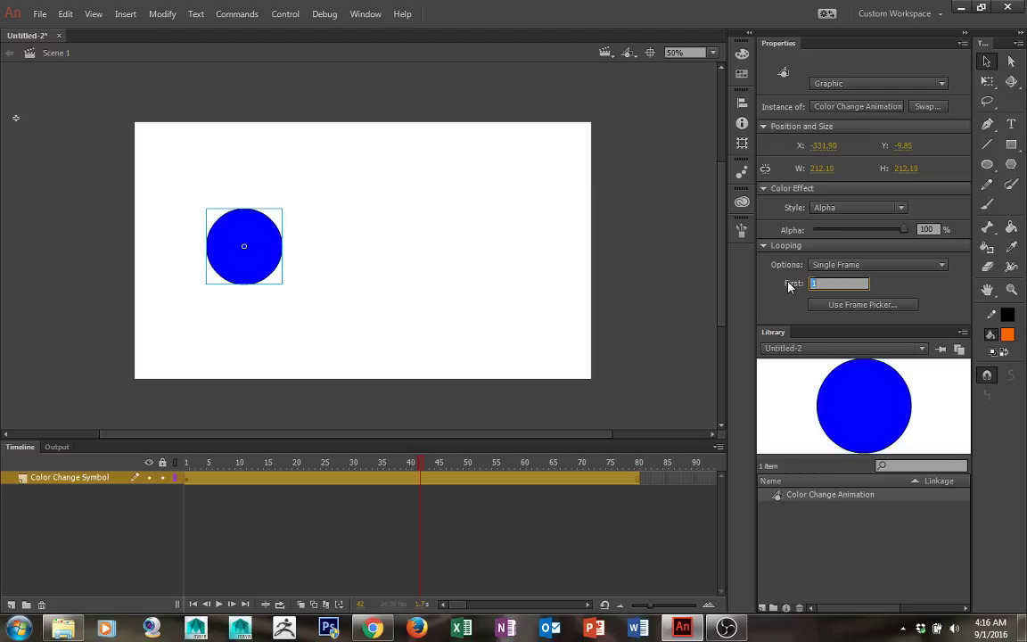
{"action": "type", "text": "5"}
{"action": "key", "text": "Return"}
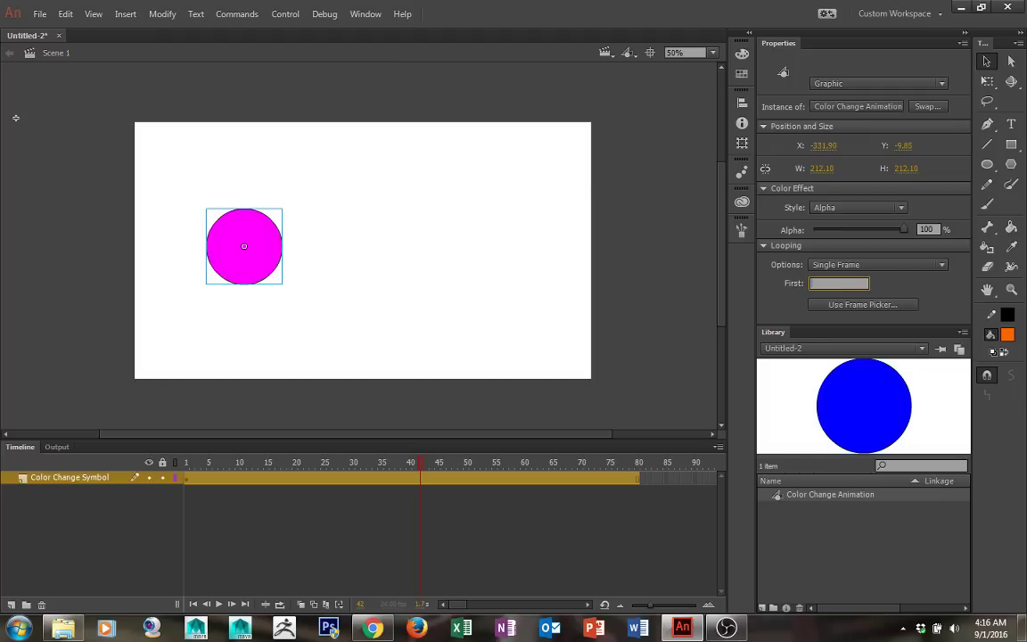
{"action": "type", "text": "6"}
{"action": "key", "text": "Return"}
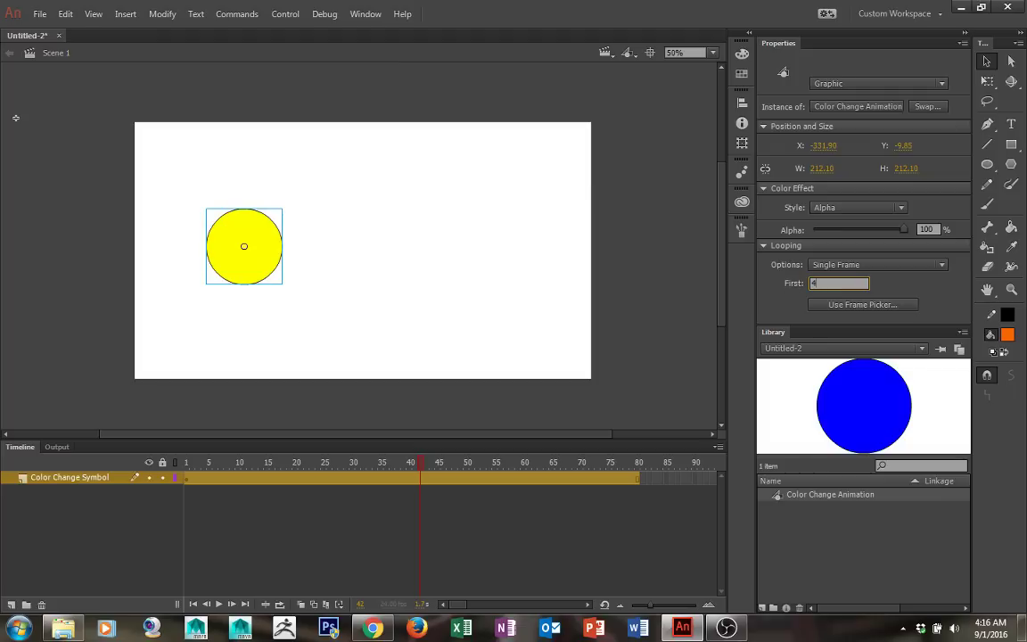
{"action": "left_click", "coordinate": [528, 262]}
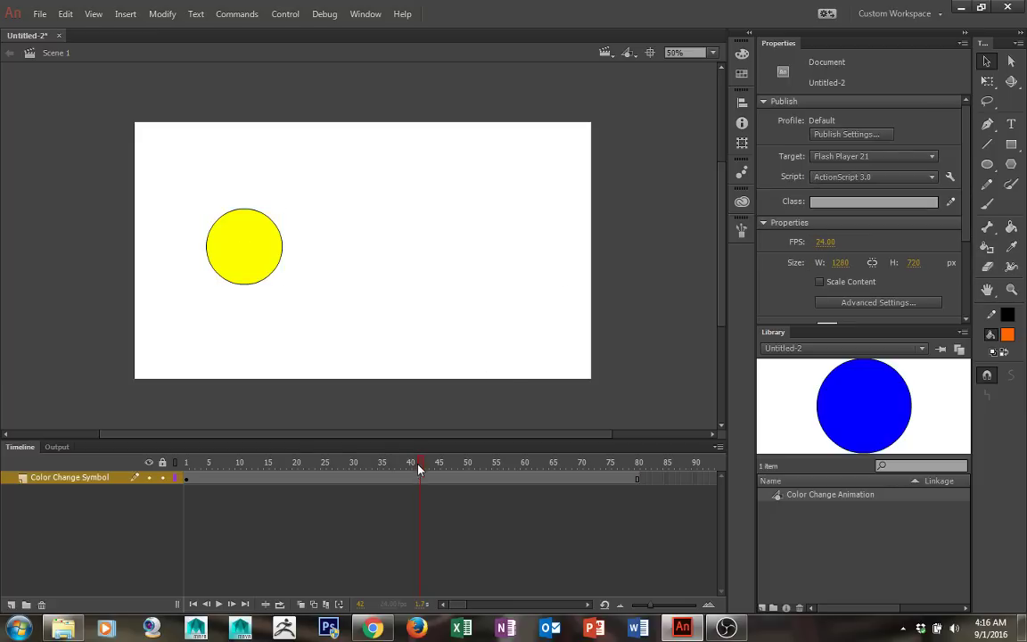
- Return to frame 1 of the timeline and set the instance's looping to Loop with first frame 1
{"action": "key", "text": "shift+comma"}
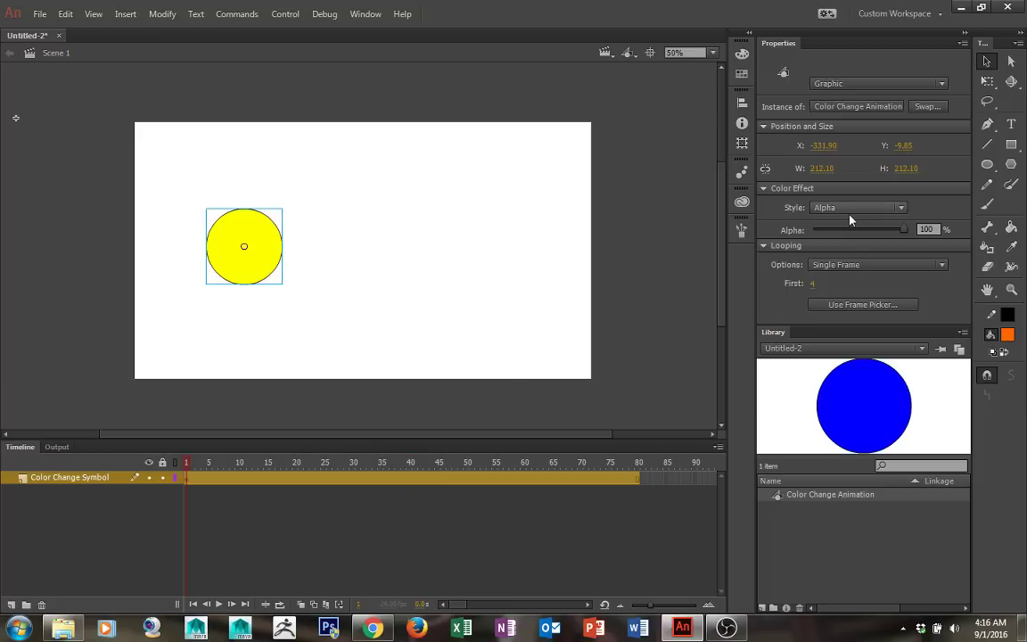
{"action": "left_click", "coordinate": [836, 266]}
{"action": "left_click", "coordinate": [831, 280]}
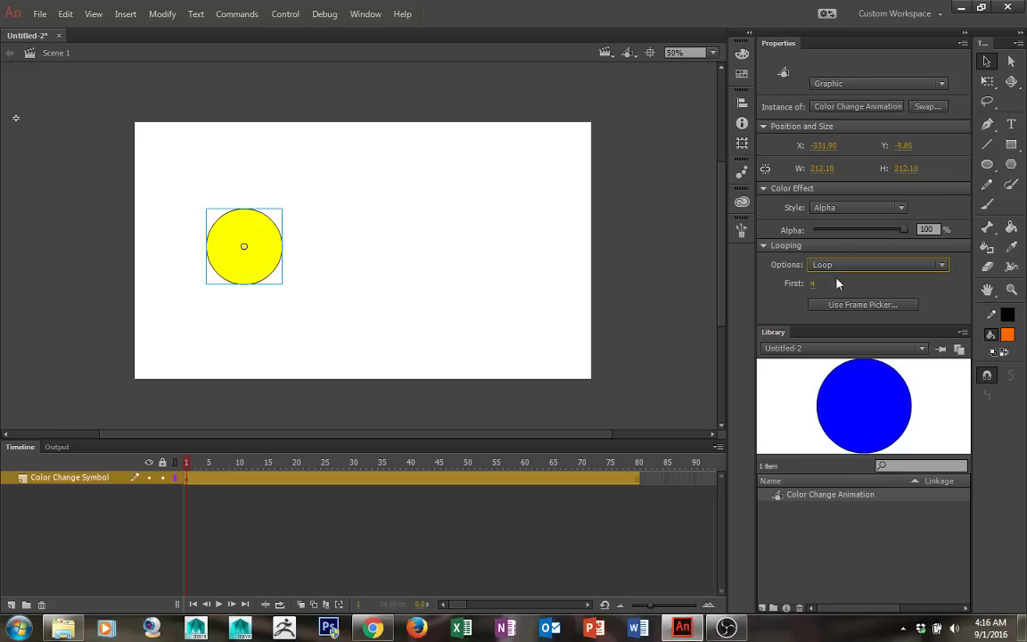
{"action": "left_click", "coordinate": [822, 283]}
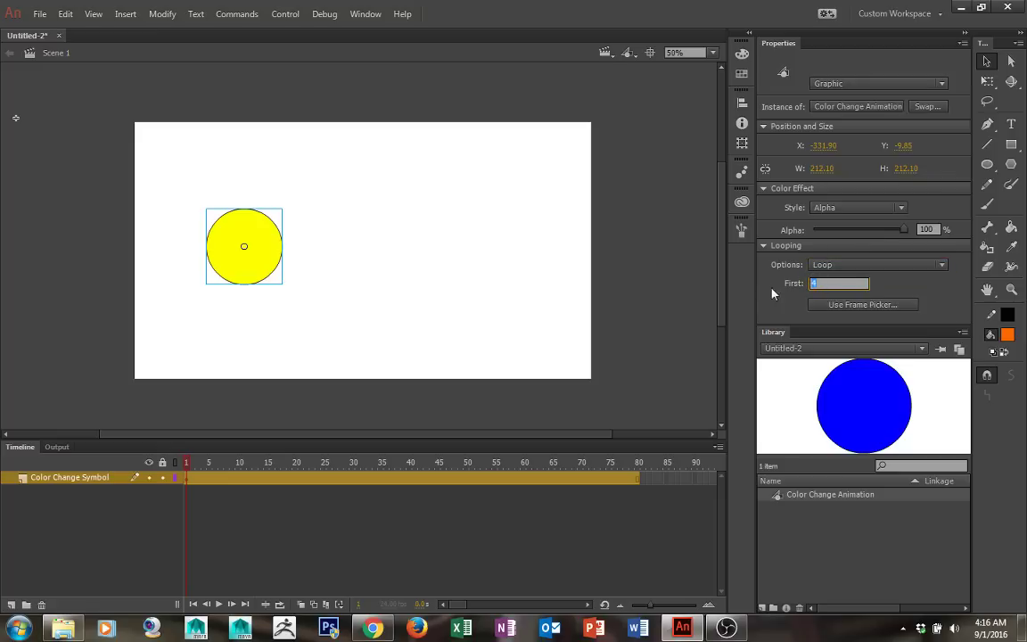
{"action": "type", "text": "1"}
{"action": "key", "text": "Return"}
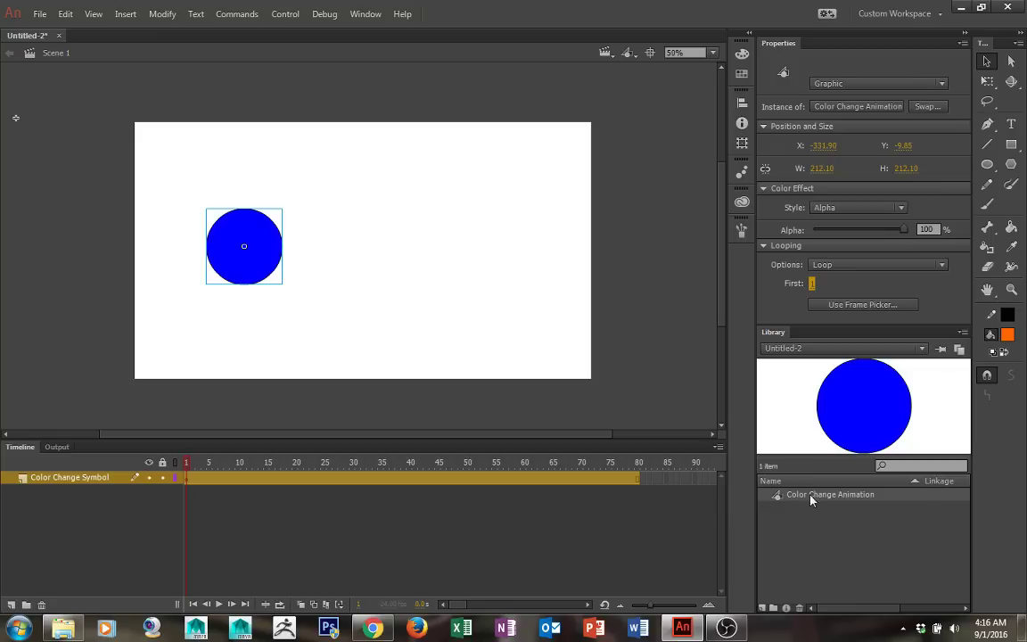
- Place a second Color Change Animation instance level with the first at about X -16, Y -10, and set its first frame to 3
{"action": "left_click", "coordinate": [575, 351]}
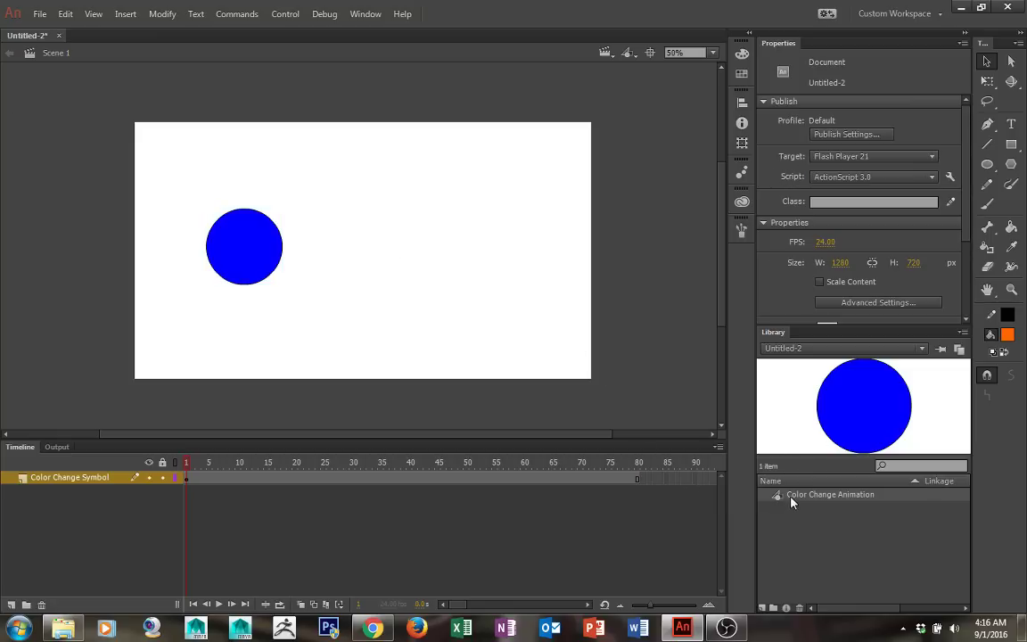
{"action": "left_click", "coordinate": [364, 259]}
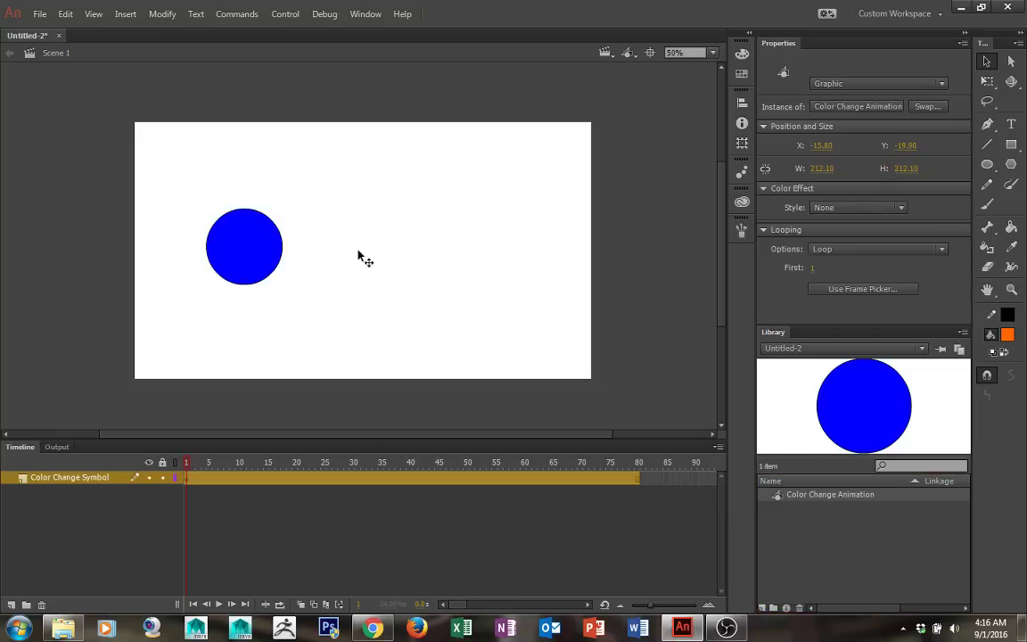
{"action": "left_click_drag", "start_coordinate": [363, 258], "coordinate": [366, 268]}
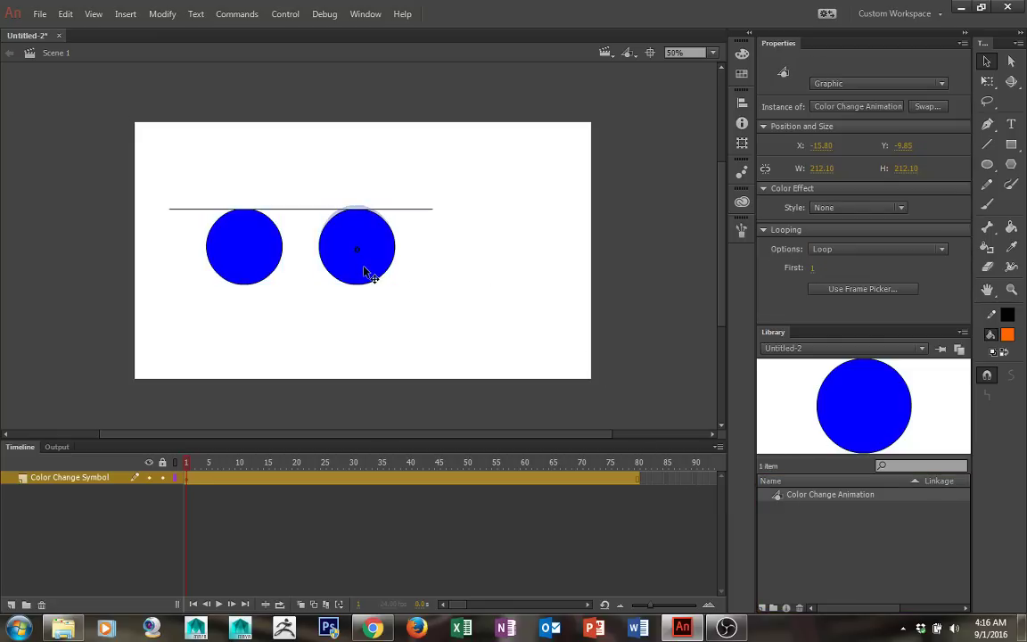
{"action": "left_click", "coordinate": [813, 268]}
{"action": "type", "text": "3"}
{"action": "key", "text": "Return"}
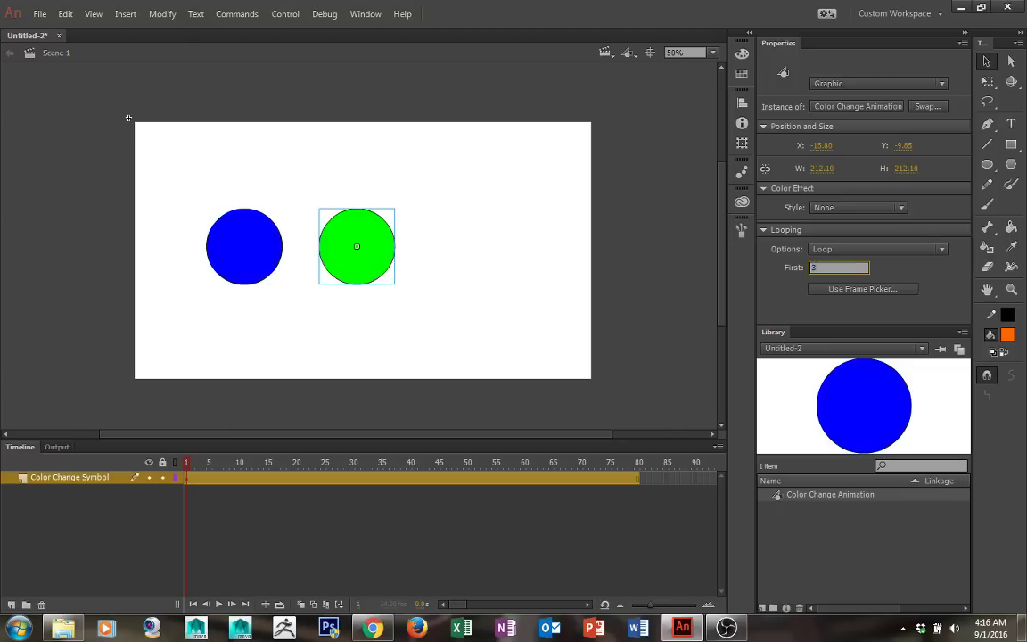
- Place a third Color Change Animation instance in the row at about X 326, Y -10, and shift the middle circle slightly towards it
{"action": "left_click_drag", "start_coordinate": [885, 414], "coordinate": [482, 250]}
{"action": "left_click_drag", "start_coordinate": [383, 267], "coordinate": [395, 271]}
{"action": "left_click", "coordinate": [464, 260]}
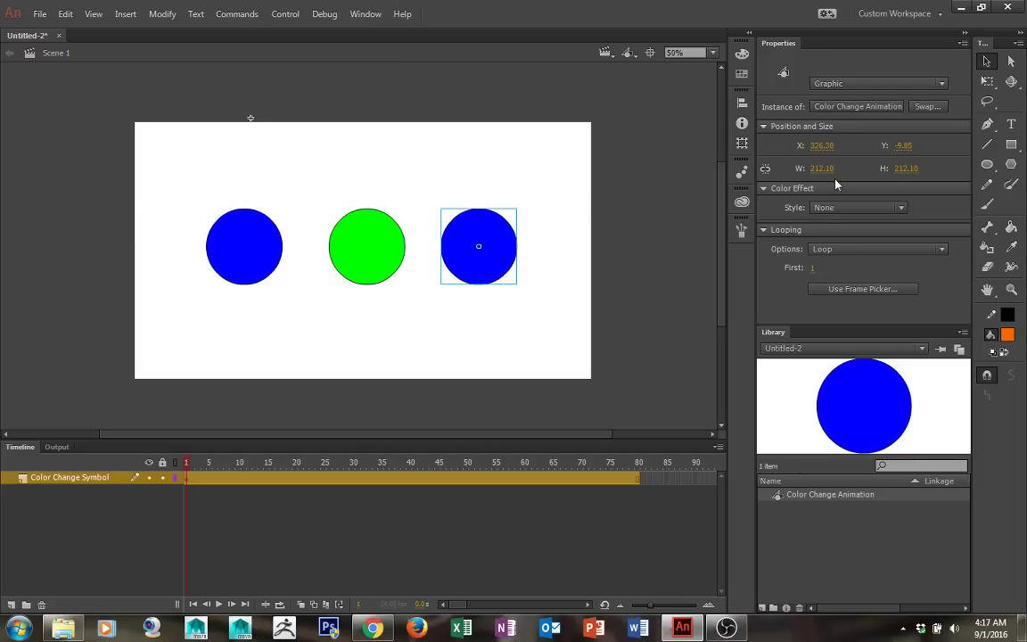
- Set the looping first frame of the third circle instance, at the row's end, to 5
{"action": "left_click", "coordinate": [812, 267]}
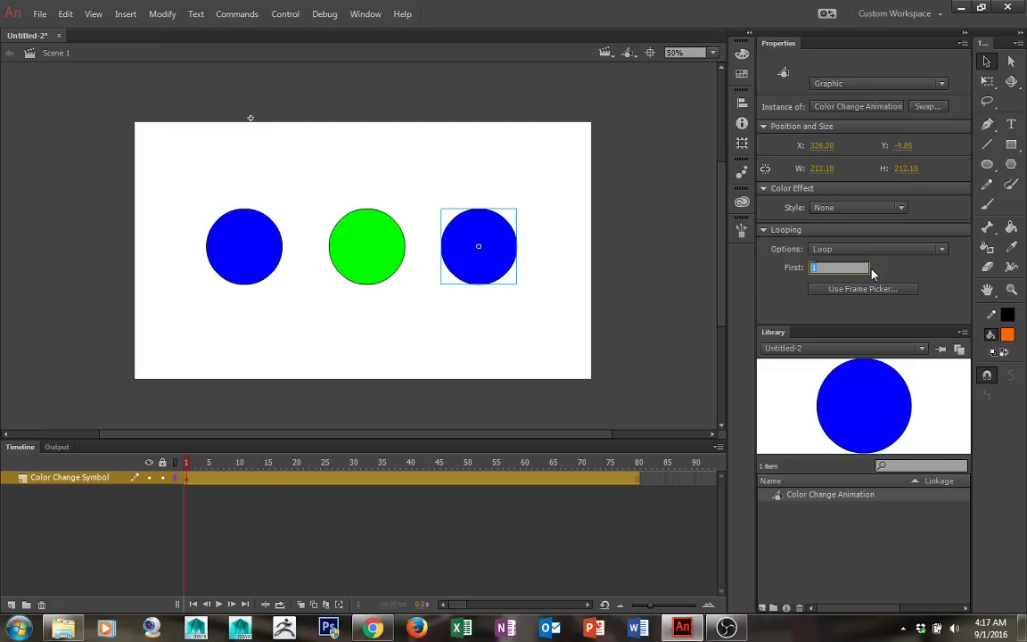
{"action": "type", "text": "5"}
{"action": "key", "text": "Return"}
{"action": "left_click", "coordinate": [395, 216]}
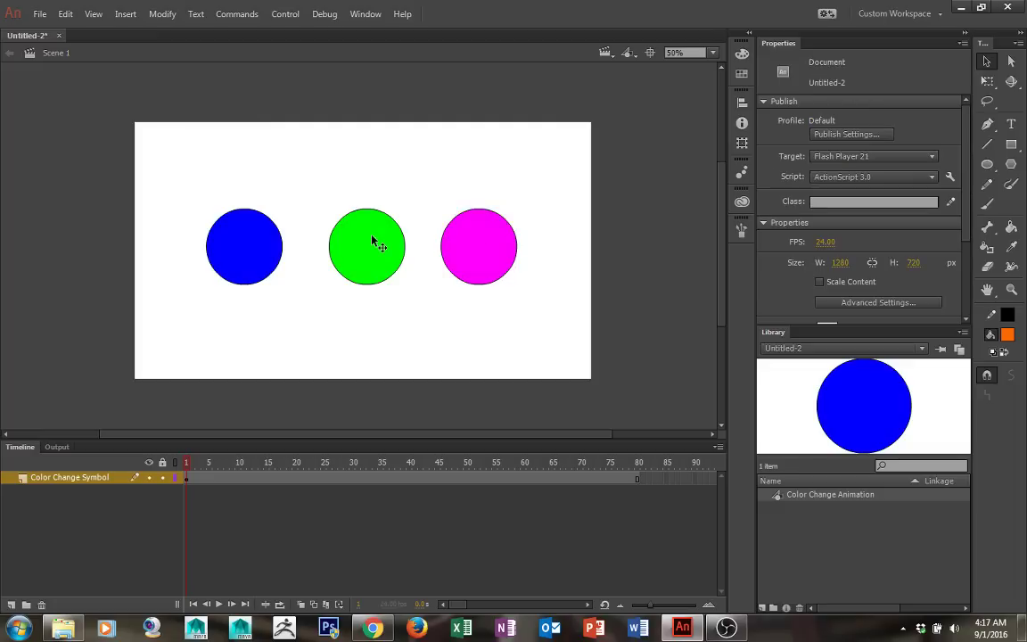
- Shift the middle green circle slightly back towards the blue one, to about X -6, keeping it level in the row
{"action": "left_click", "coordinate": [374, 268]}
{"action": "left_click_drag", "start_coordinate": [373, 271], "coordinate": [369, 272]}
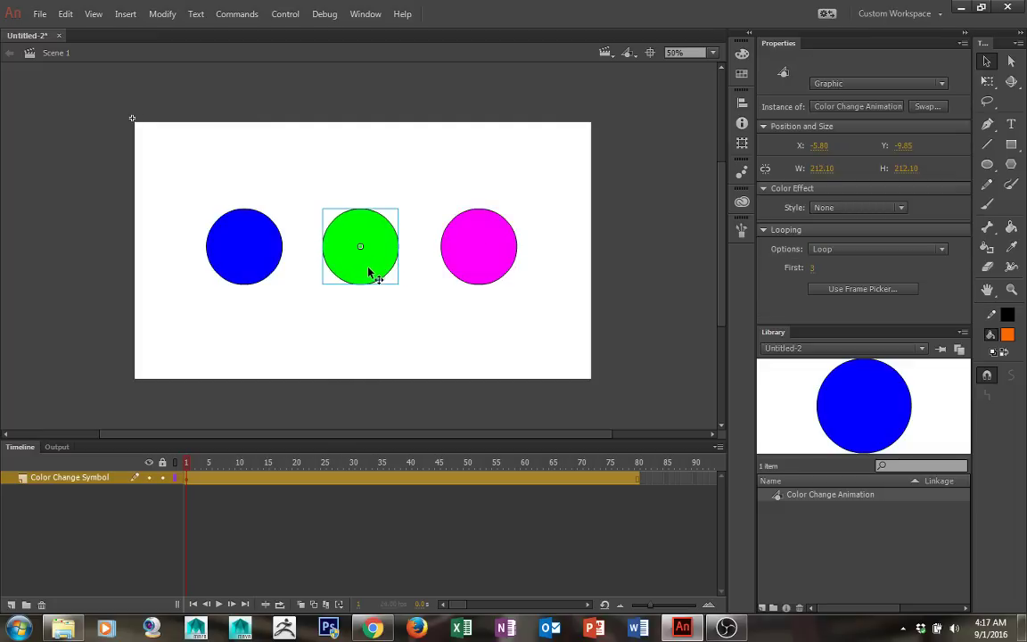
{"action": "left_click", "coordinate": [389, 181]}
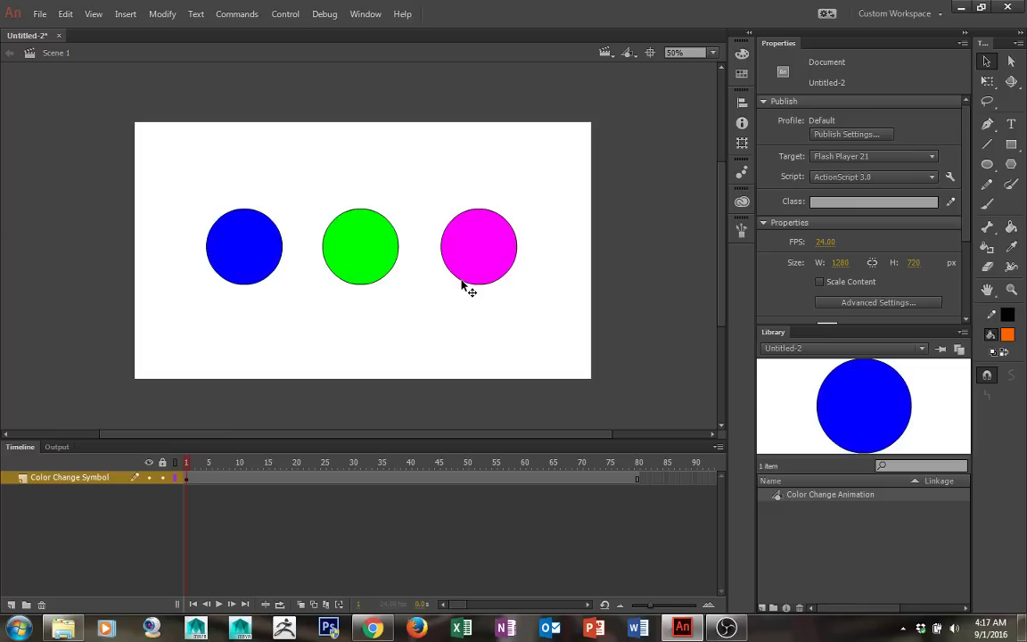
- Distribute all three circle instances to separate layers and delete the emptied Color Change Symbol layer
{"action": "left_click_drag", "start_coordinate": [566, 180], "coordinate": [153, 307]}
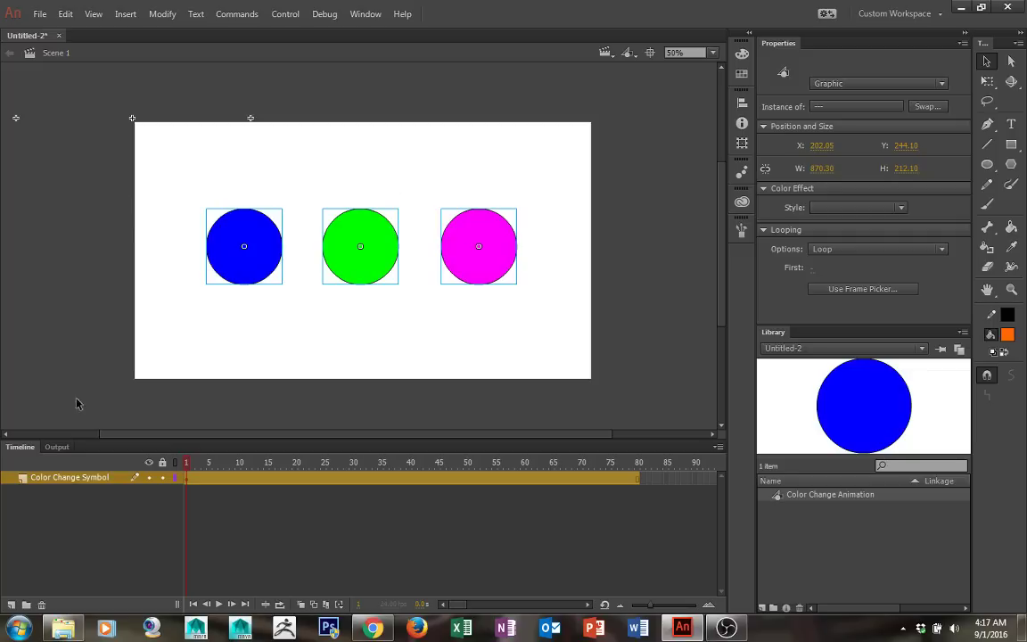
{"action": "right_click", "coordinate": [264, 274]}
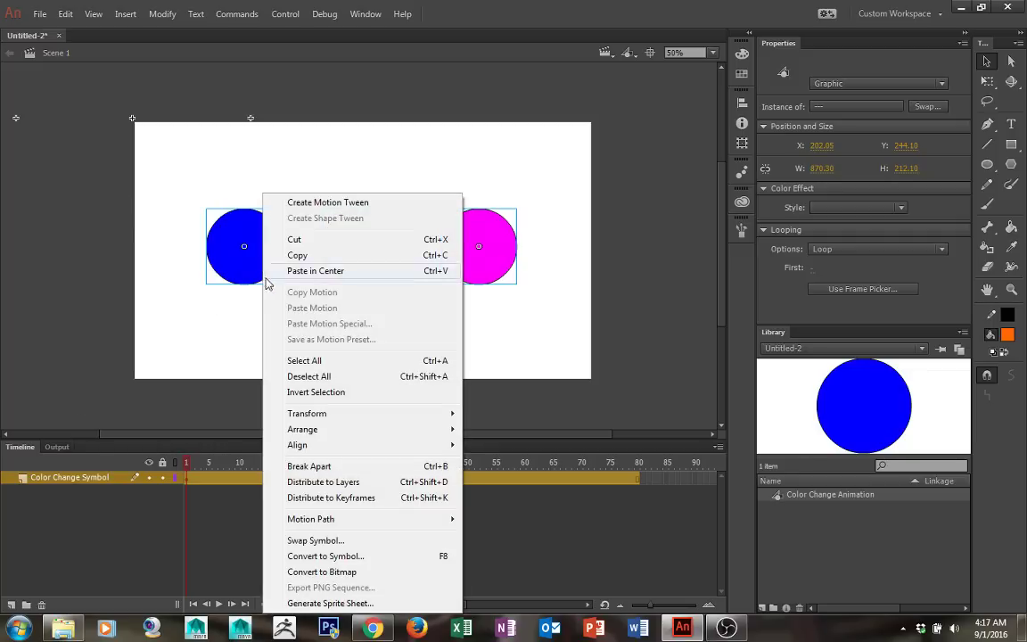
{"action": "left_click", "coordinate": [307, 483]}
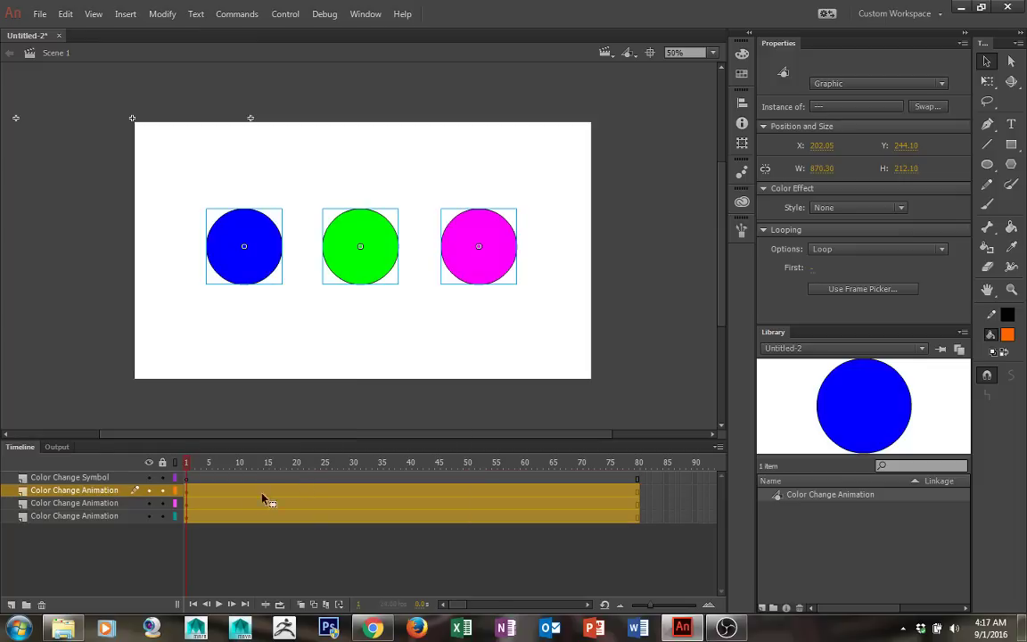
{"action": "left_click", "coordinate": [103, 478]}
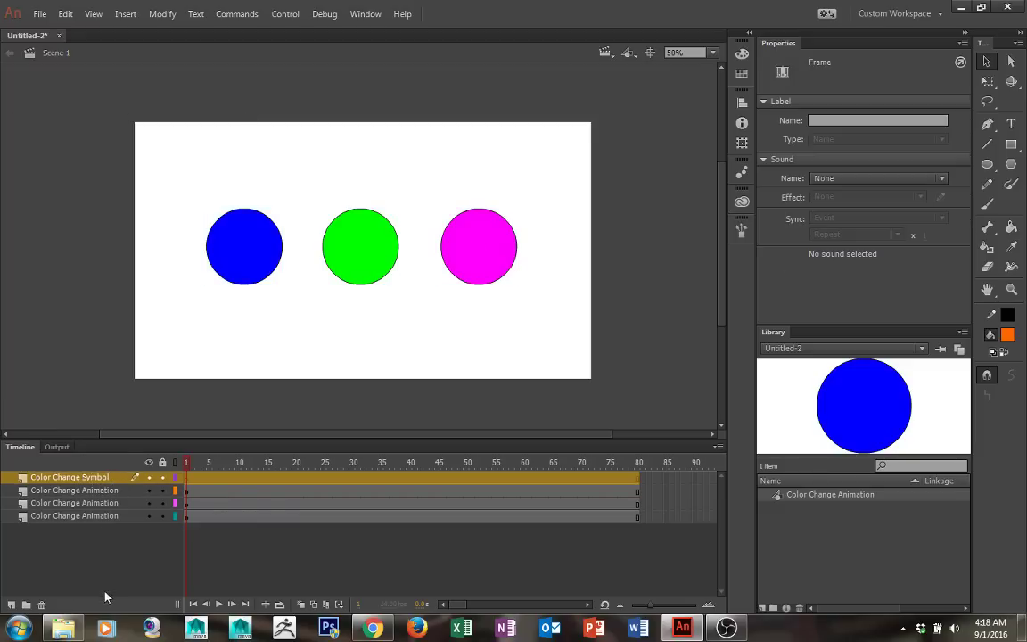
{"action": "left_click", "coordinate": [41, 605]}
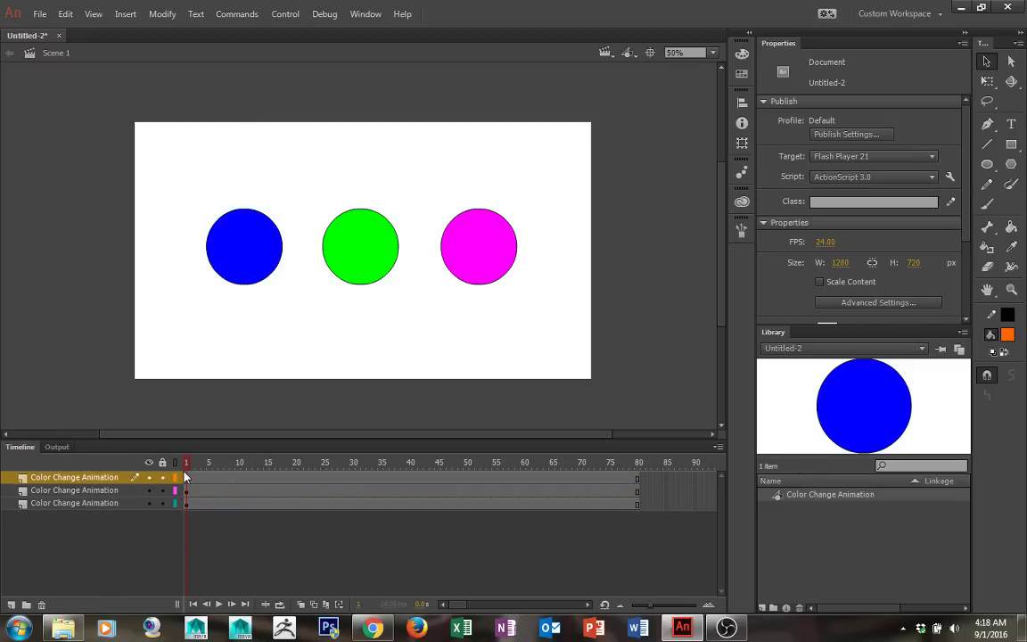
- Rename the magenta circle's layer as Color Change Animation - 1
{"action": "left_click", "coordinate": [217, 264]}
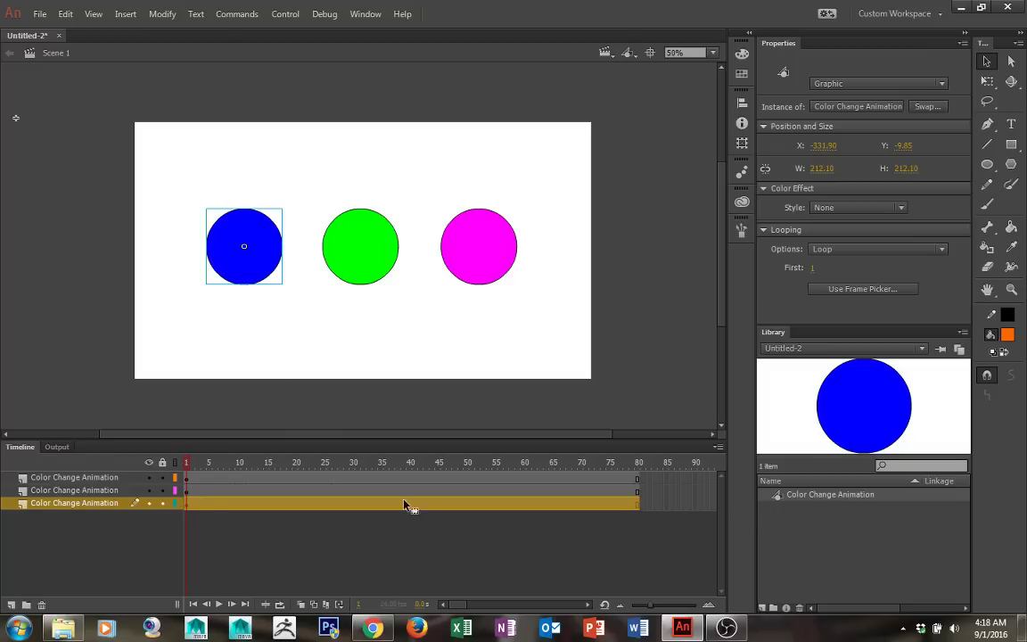
{"action": "left_click", "coordinate": [134, 475]}
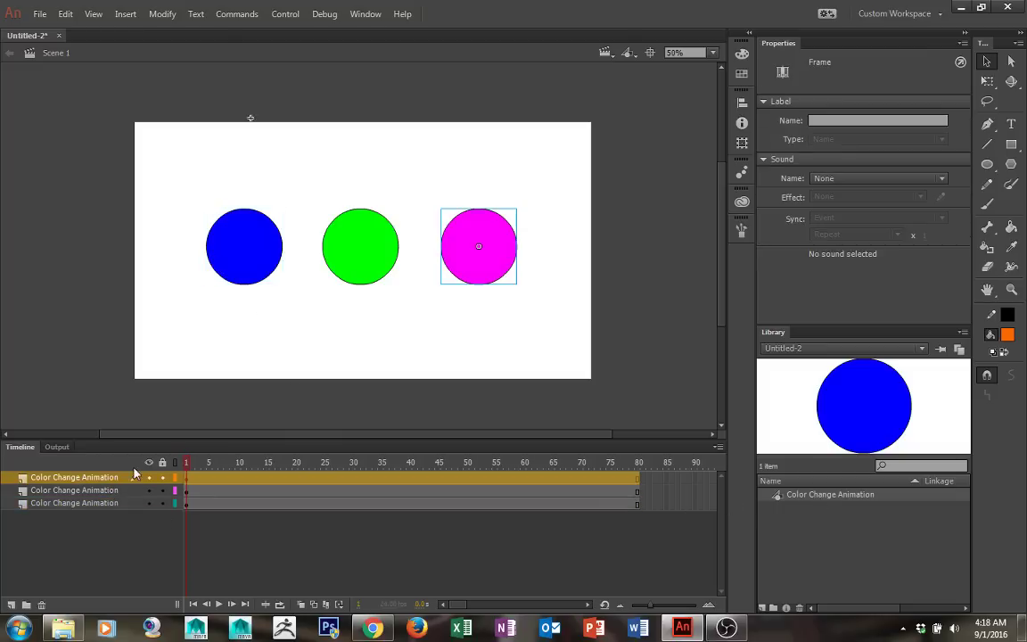
{"action": "double_click", "coordinate": [134, 477]}
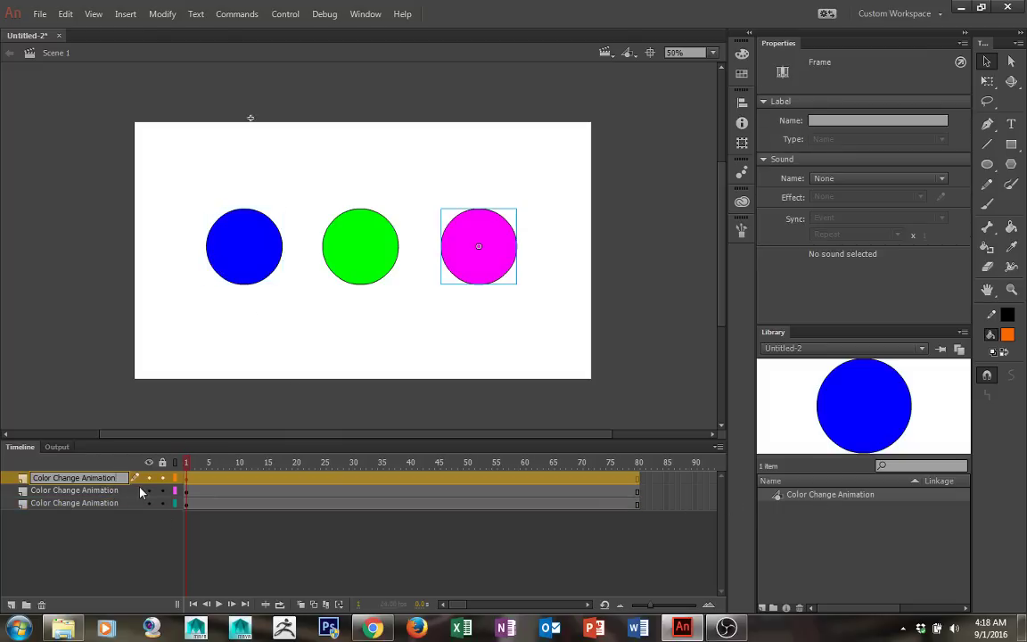
{"action": "type", "text": "- 1"}
{"action": "key", "text": "Return"}
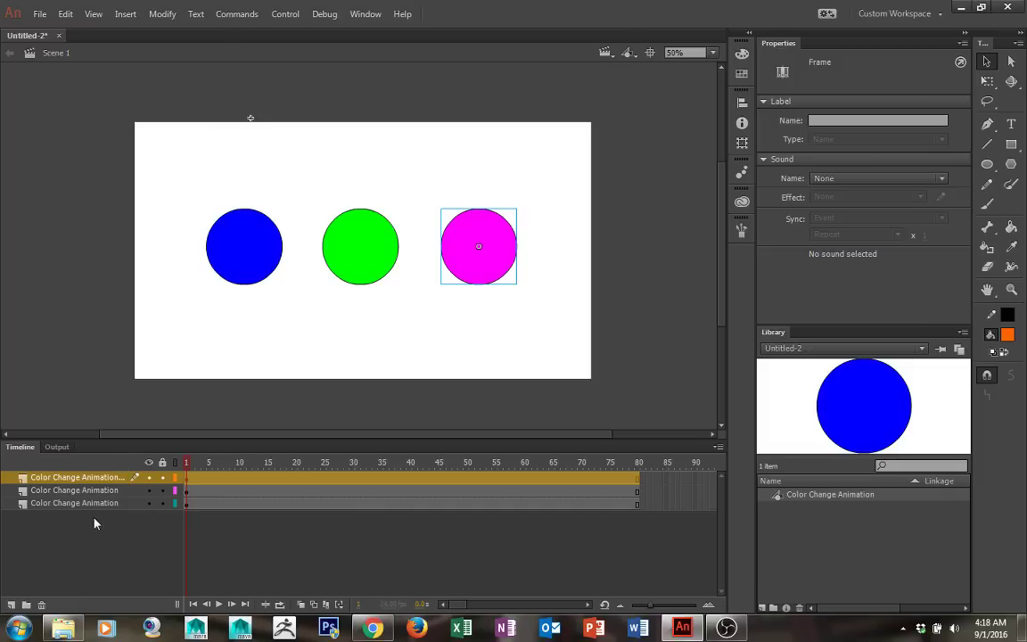
- Widen the timeline's layer name area and rename the magenta circle's layer as Color Change Animation - 5, matching its first frame
{"action": "left_click_drag", "start_coordinate": [179, 491], "coordinate": [202, 490]}
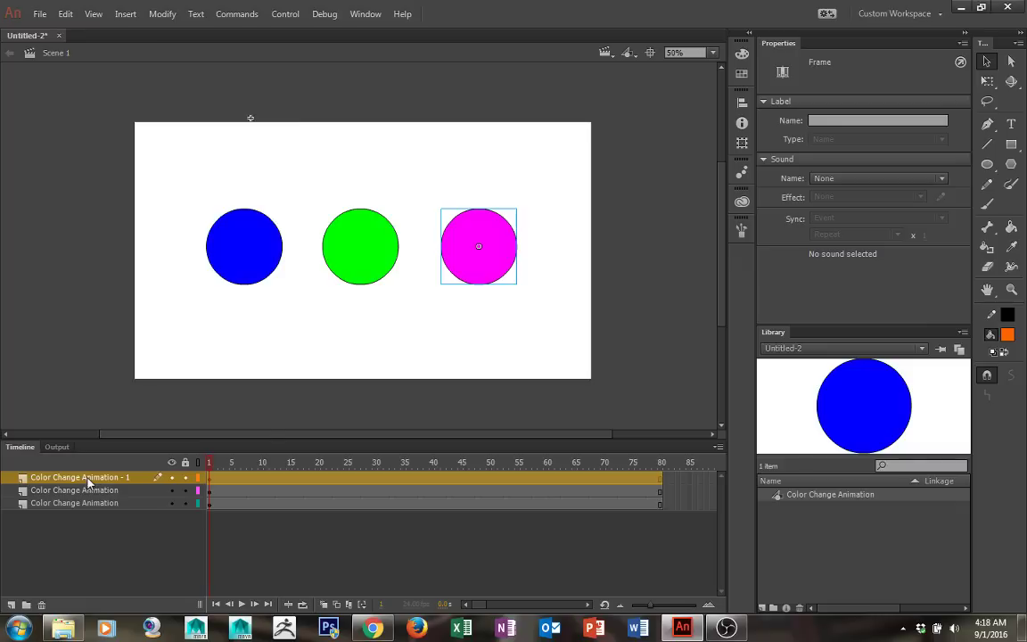
{"action": "left_click", "coordinate": [503, 276]}
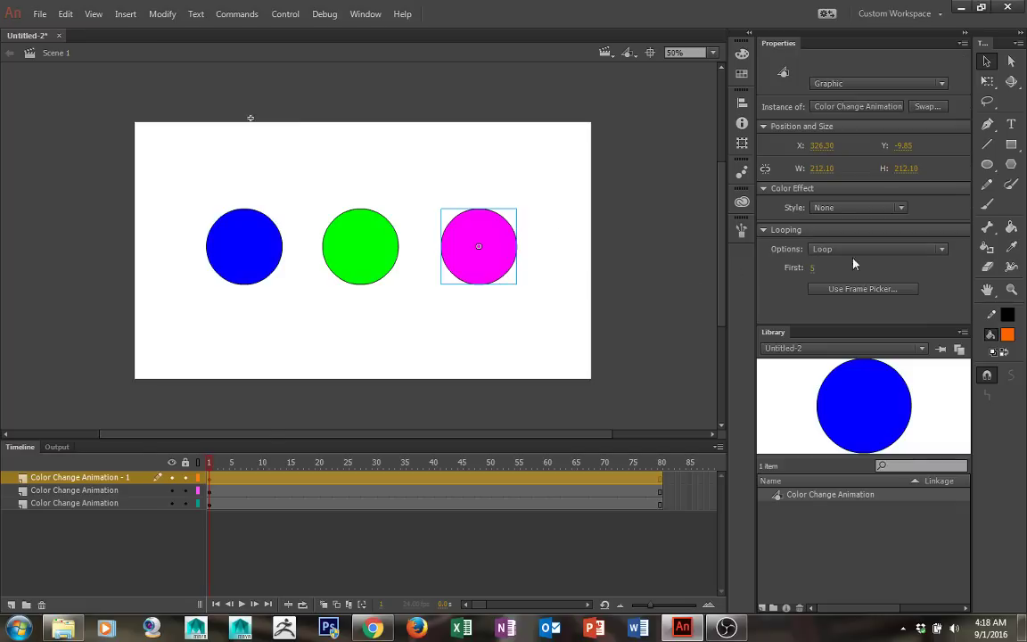
{"action": "left_click", "coordinate": [130, 479]}
{"action": "double_click", "coordinate": [130, 479]}
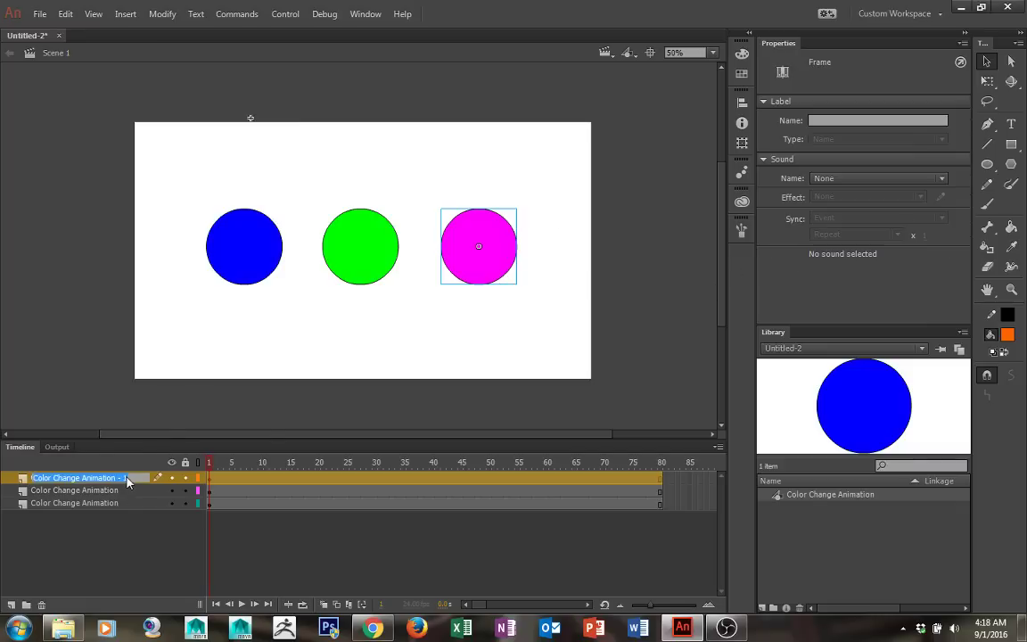
{"action": "type", "text": "- 1"}
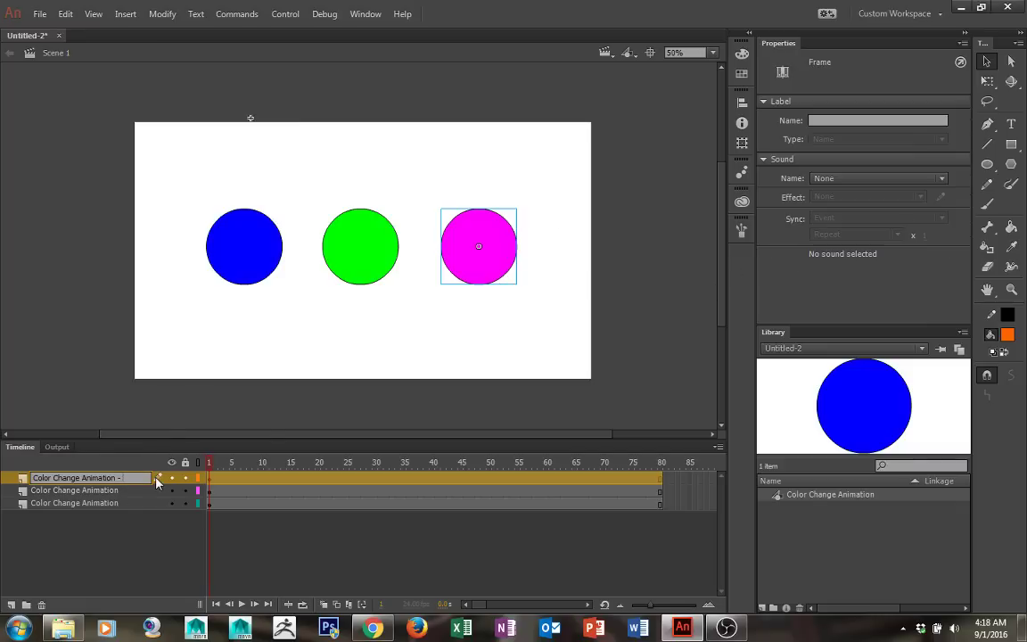
{"action": "key", "text": "BackSpace"}
{"action": "type", "text": "5"}
{"action": "key", "text": "Return"}
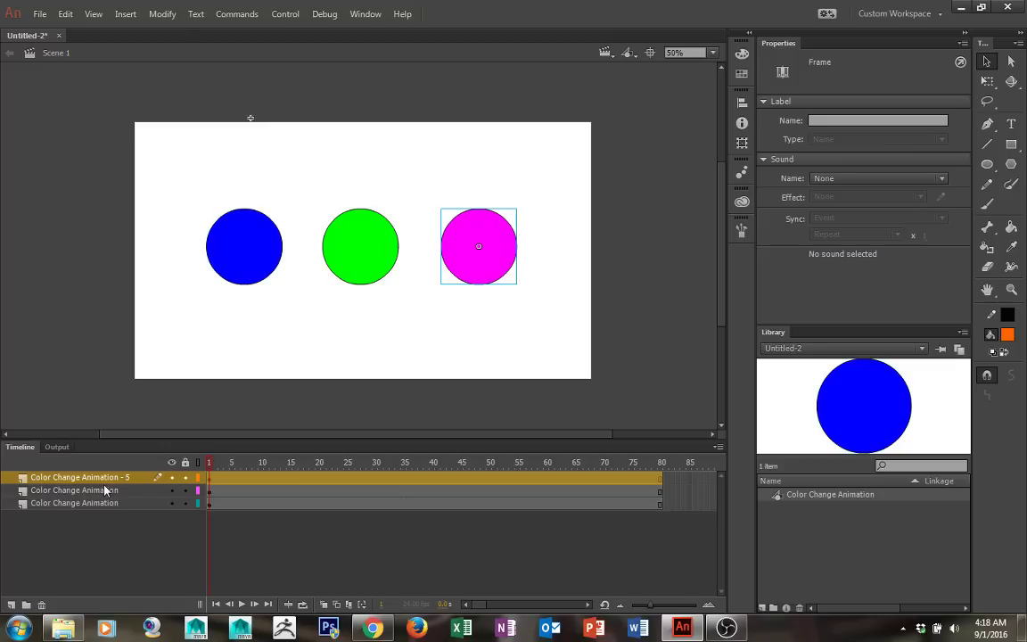
- Rename the green circle's layer as Color Change Animation - 3
{"action": "left_click", "coordinate": [105, 490]}
{"action": "double_click", "coordinate": [115, 492]}
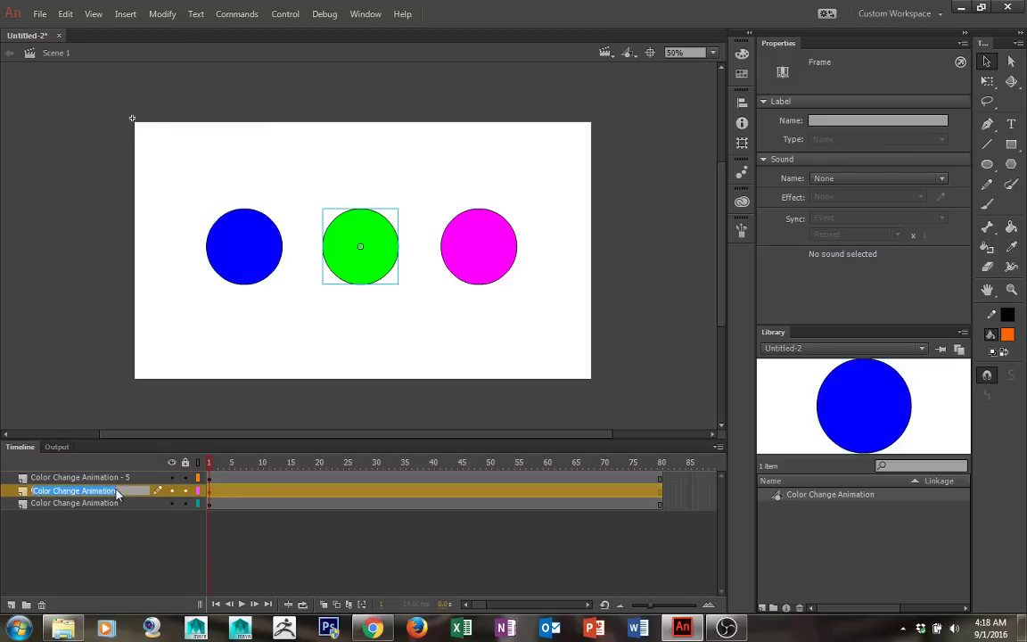
{"action": "left_click", "coordinate": [117, 493]}
{"action": "type", "text": "-"}
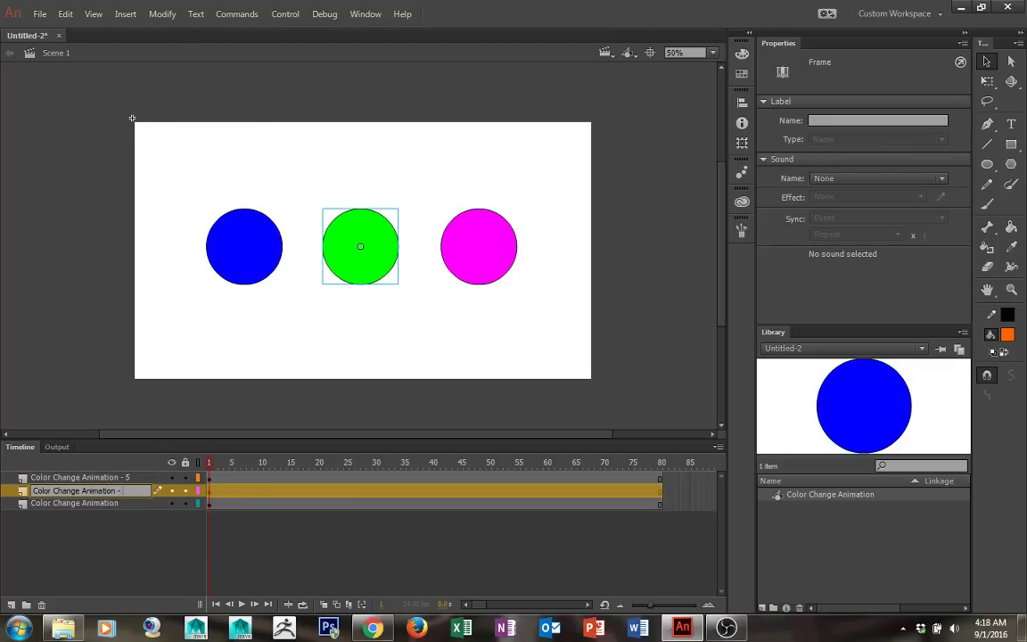
{"action": "type", "text": " 3"}
{"action": "key", "text": "Return"}
- Rename the blue circle's layer as Color Change Animation - 1 and clear the selection
{"action": "left_click", "coordinate": [110, 504]}
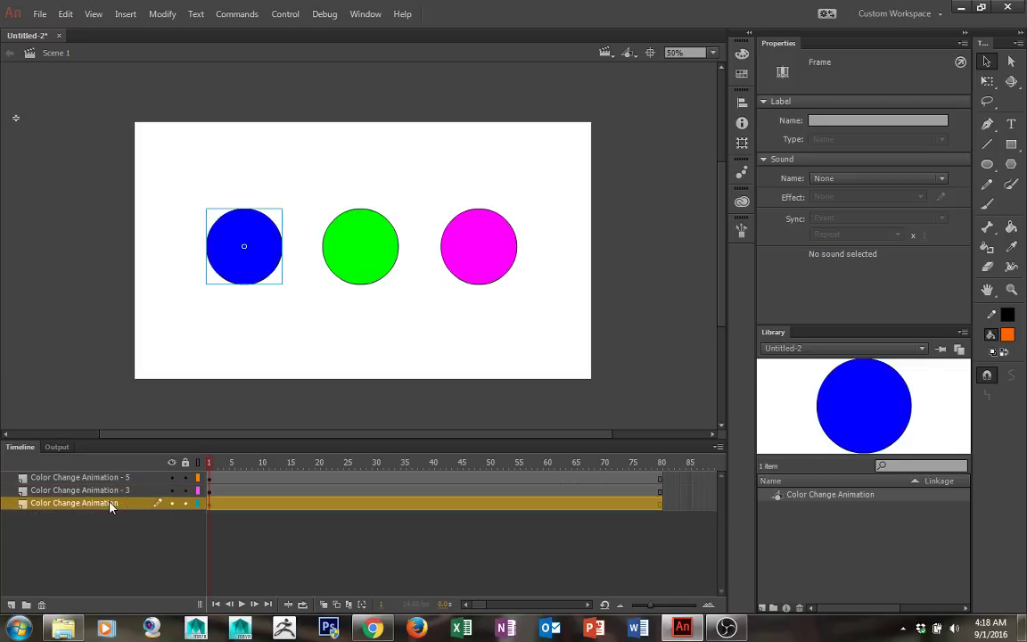
{"action": "double_click", "coordinate": [111, 504]}
{"action": "left_click", "coordinate": [141, 503]}
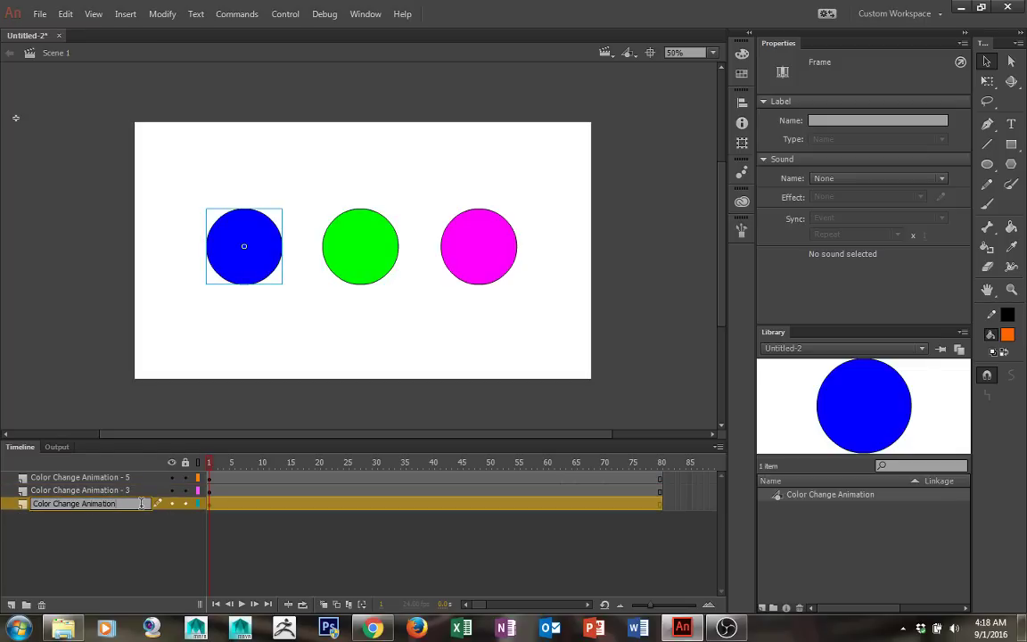
{"action": "type", "text": "-1"}
{"action": "key", "text": "BackSpace"}
{"action": "type", "text": "1"}
{"action": "key", "text": "Return"}
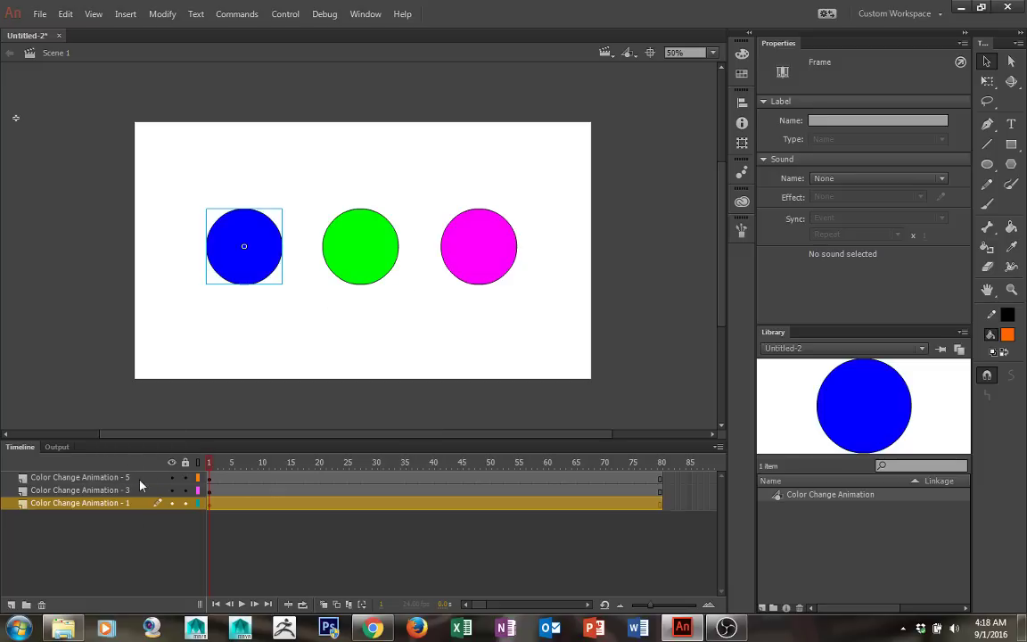
{"action": "left_click", "coordinate": [373, 187]}
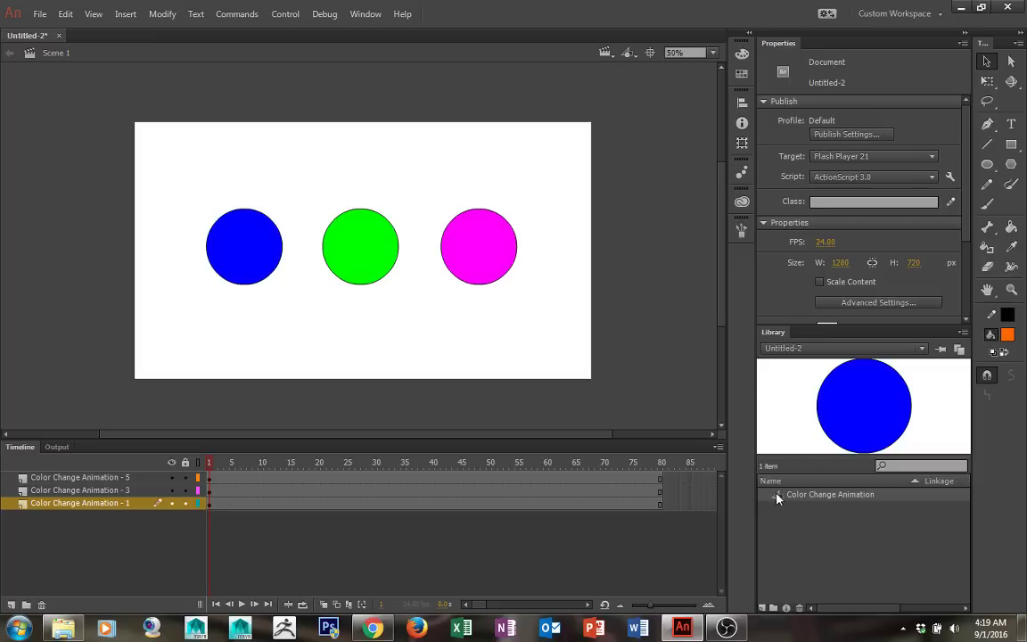
- Open each of the three circle instances in place to inspect the shared symbol's timeline, returning to Scene 1 each time
{"action": "double_click", "coordinate": [272, 245]}
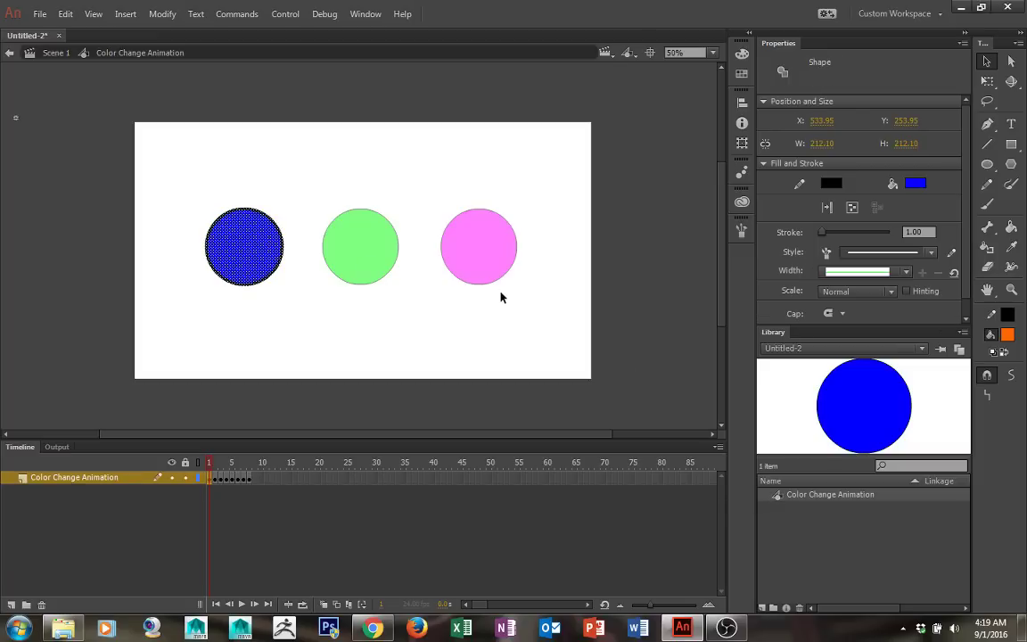
{"action": "double_click", "coordinate": [309, 321]}
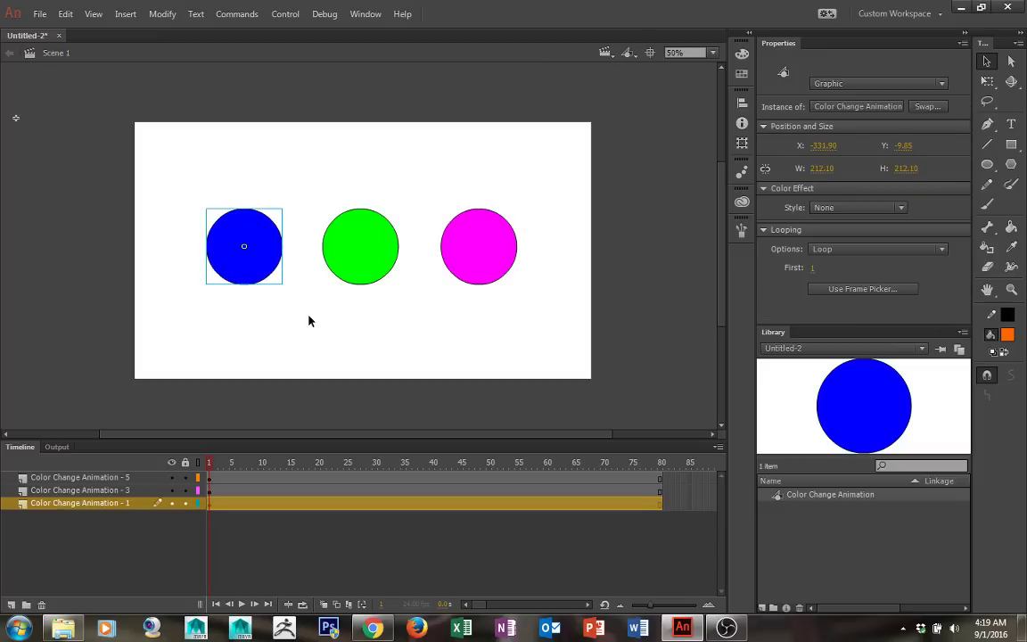
{"action": "double_click", "coordinate": [383, 252]}
{"action": "double_click", "coordinate": [418, 319]}
{"action": "double_click", "coordinate": [477, 279]}
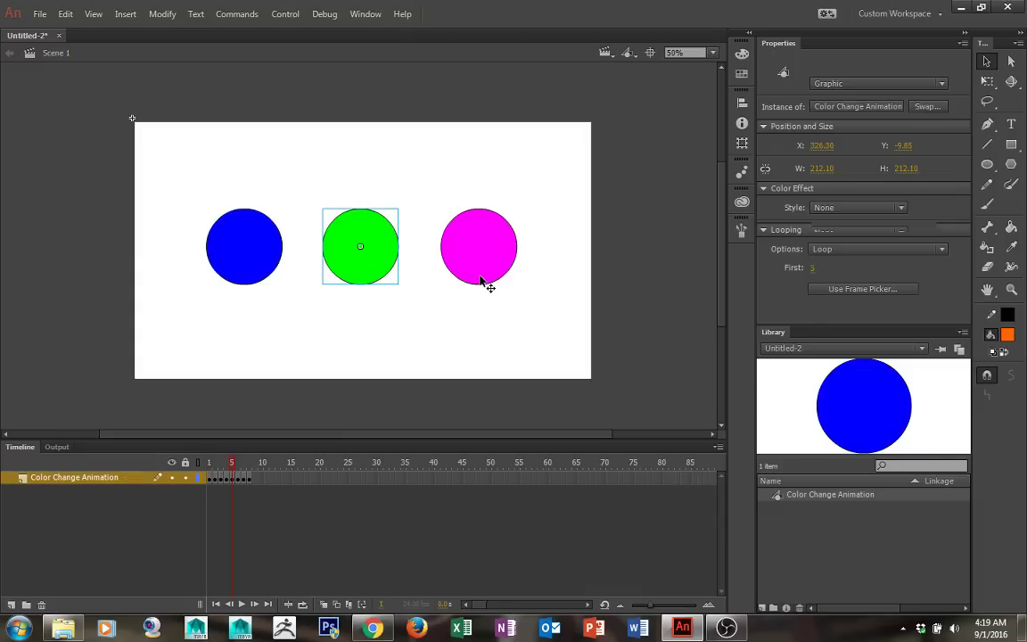
{"action": "double_click", "coordinate": [436, 339]}
- Edit the blue circle's symbol in place and add a layer named Cross above the Color Change Animation layer
{"action": "left_click", "coordinate": [269, 272]}
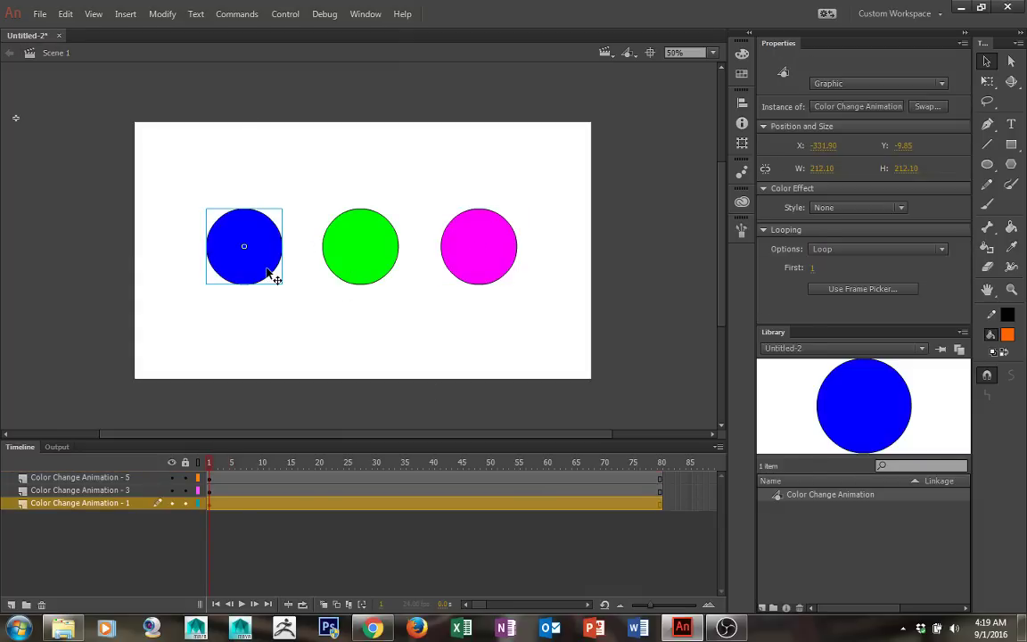
{"action": "double_click", "coordinate": [269, 274]}
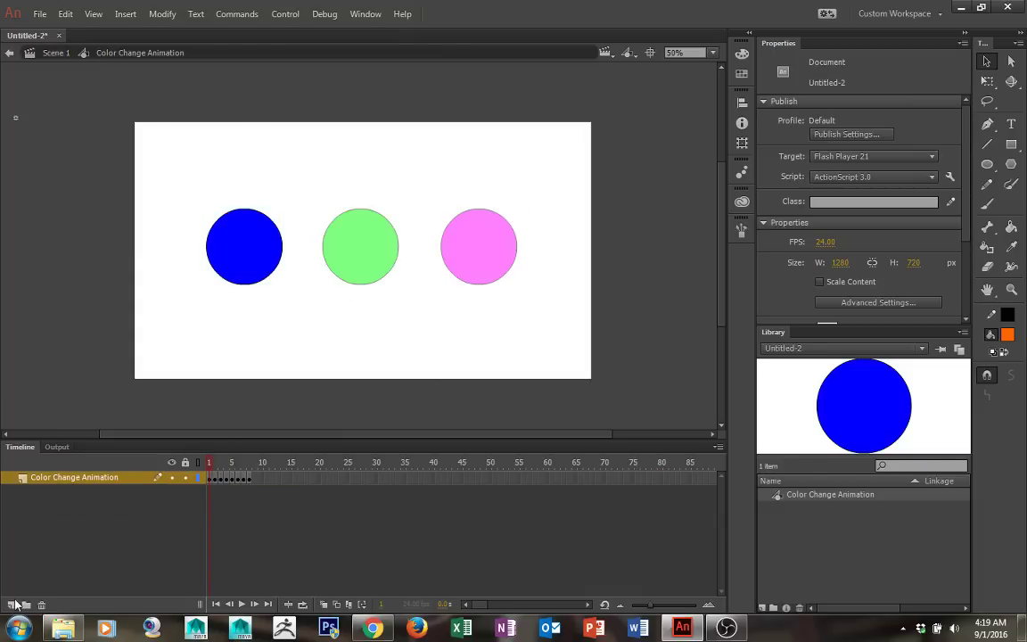
{"action": "left_click", "coordinate": [12, 604]}
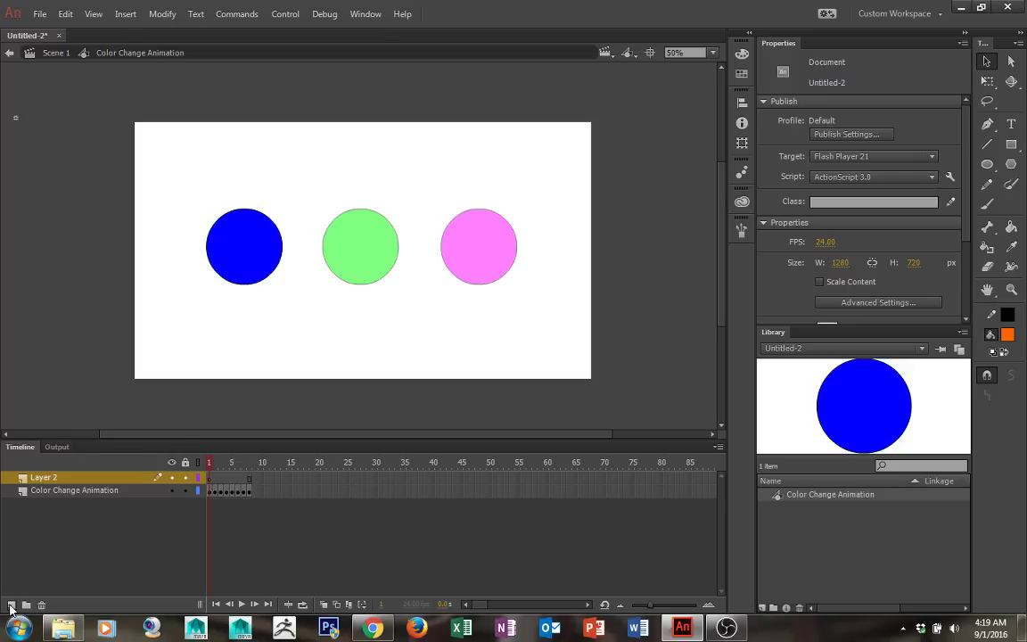
{"action": "double_click", "coordinate": [44, 476]}
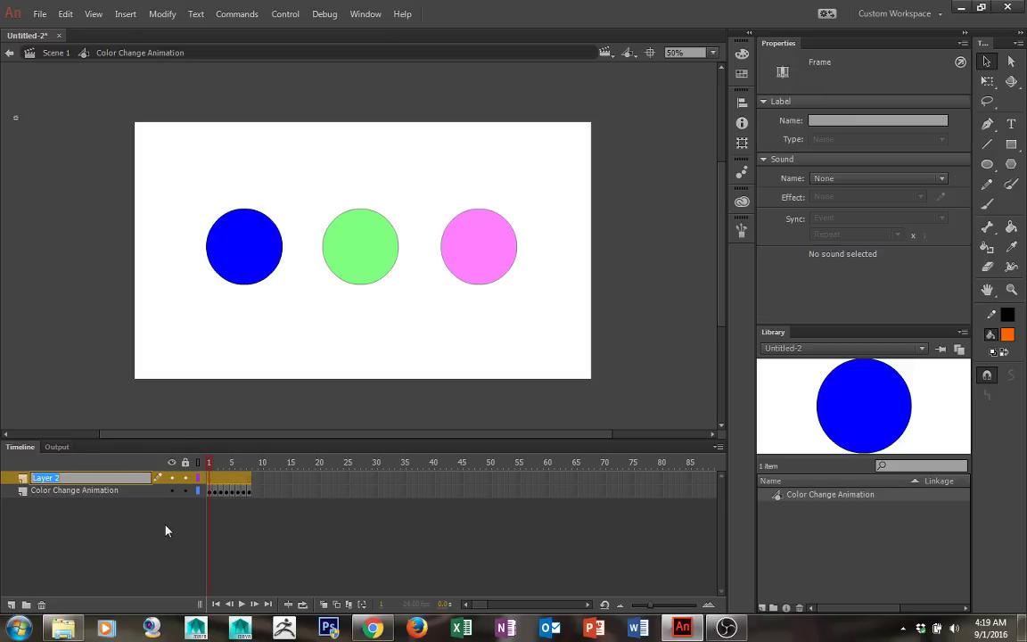
{"action": "type", "text": "L"}
{"action": "type", "text": "Cross"}
{"action": "key", "text": "Return"}
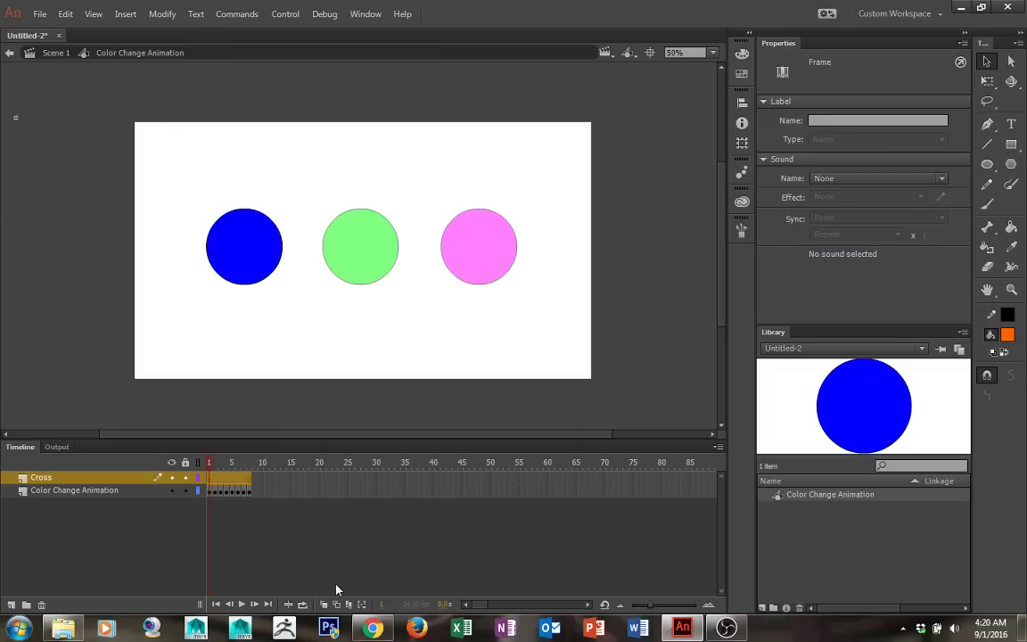
- Draw a horizontal line with the Line tool across the blue circle's full width through its centre, on the Cross layer
{"action": "left_click", "coordinate": [987, 145]}
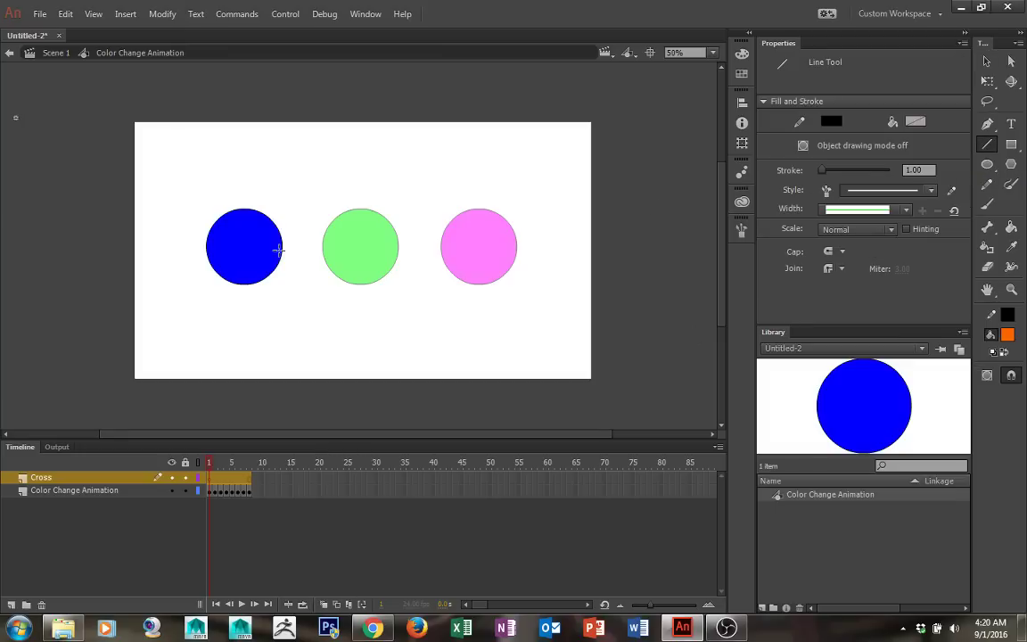
{"action": "key", "text": "ctrl+equal"}
{"action": "key", "text": "ctrl+equal"}
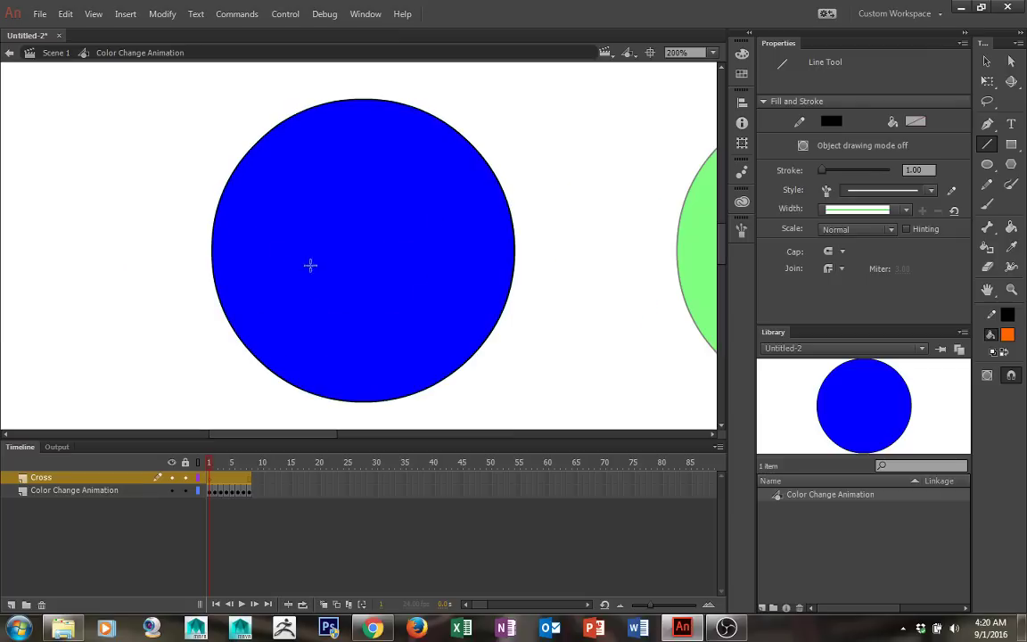
{"action": "left_click_drag", "start_coordinate": [213, 249], "coordinate": [510, 270]}
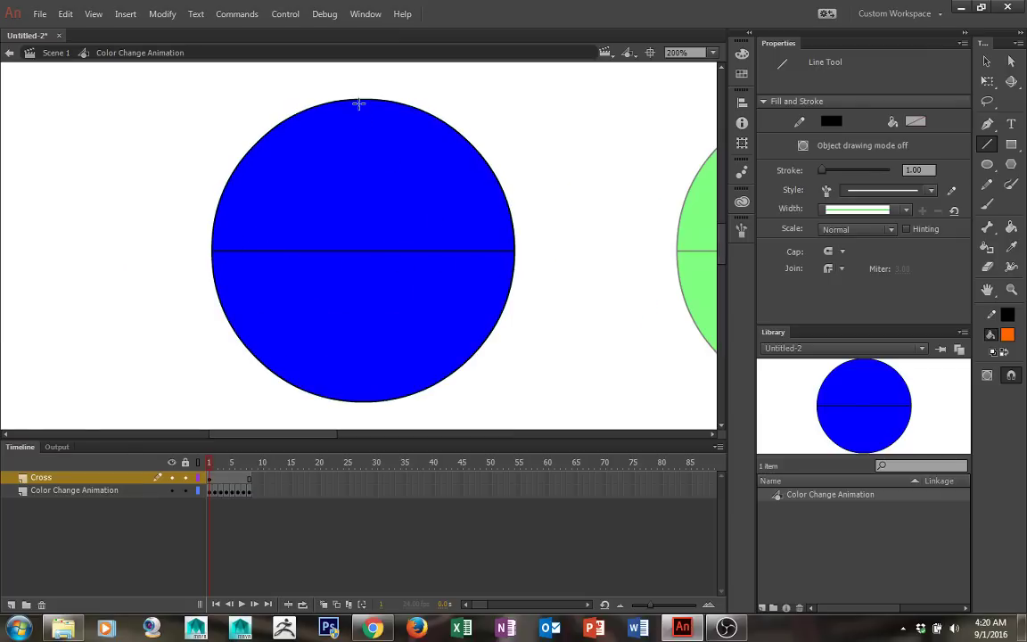
- Draw a vertical line across the blue circle's full height through its centre on the Cross layer, and return to Scene 1
{"action": "left_click_drag", "start_coordinate": [362, 99], "coordinate": [388, 397]}
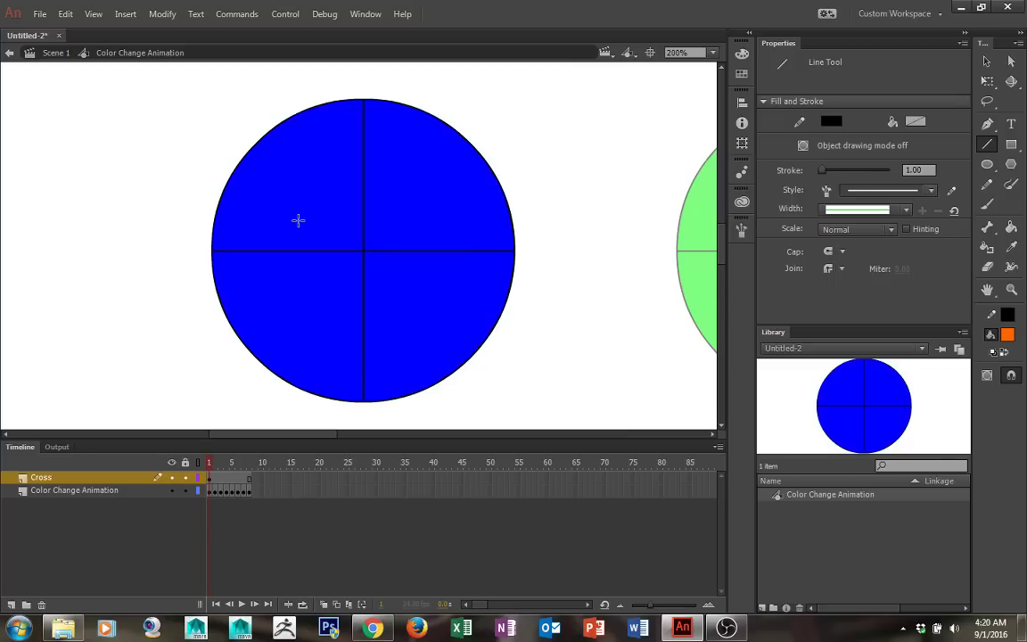
{"action": "left_click", "coordinate": [59, 55]}
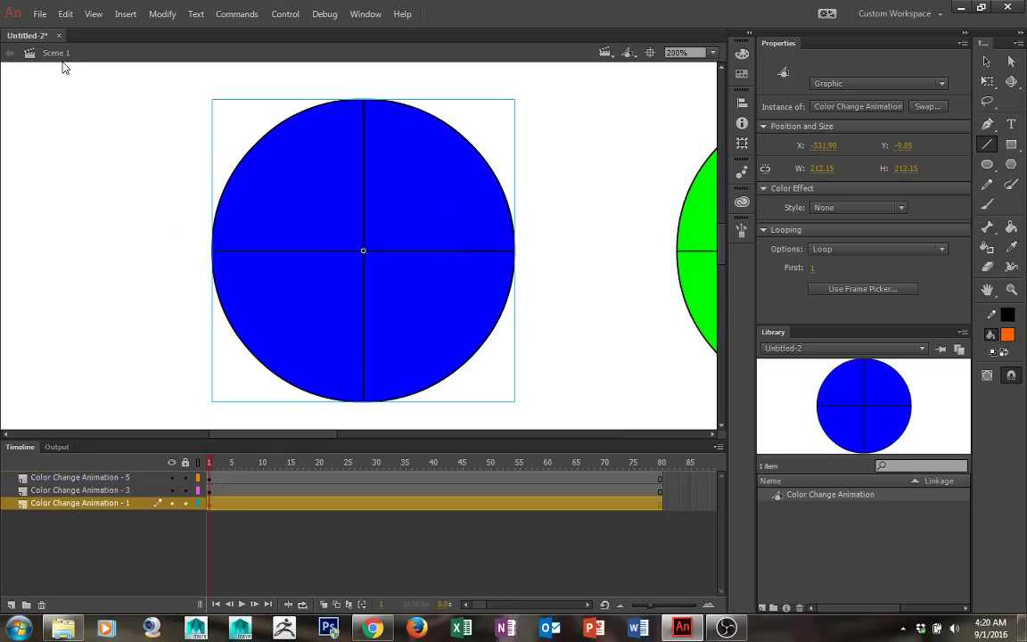
{"action": "key", "text": "ctrl+minus"}
{"action": "key", "text": "ctrl+minus"}
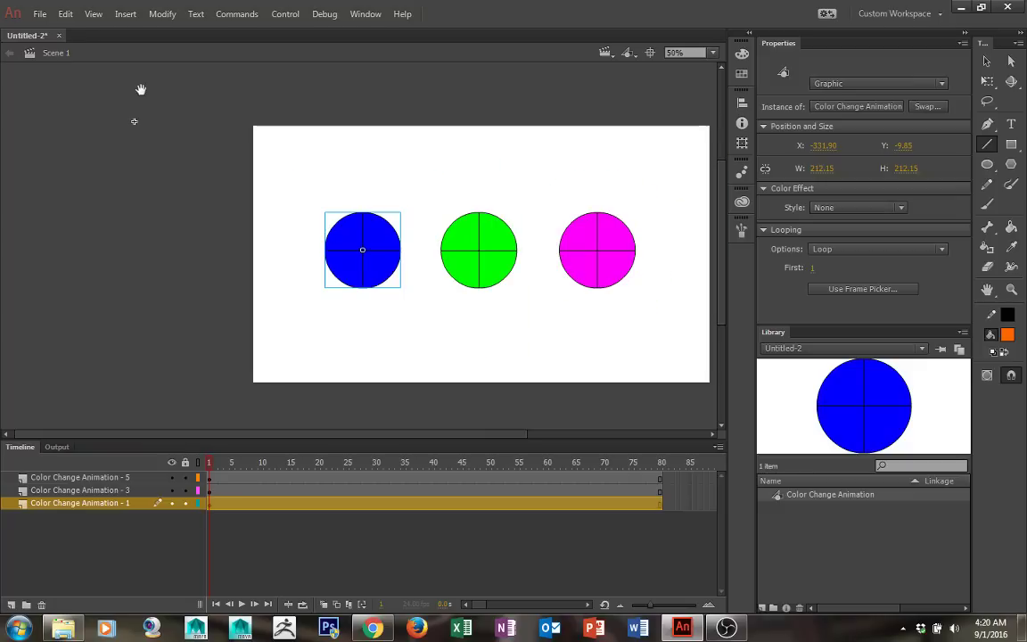
{"action": "left_click_drag", "start_coordinate": [414, 134], "coordinate": [326, 127]}
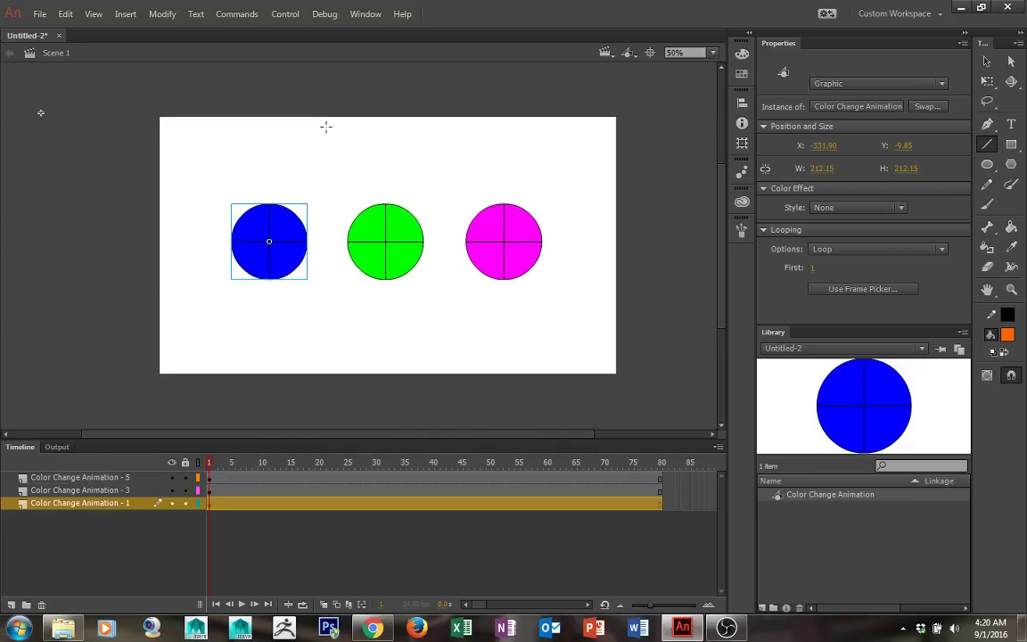
- Play the Scene 1 timeline through to its last frame to check the crosses, and clear the selection
{"action": "key", "text": "Return"}
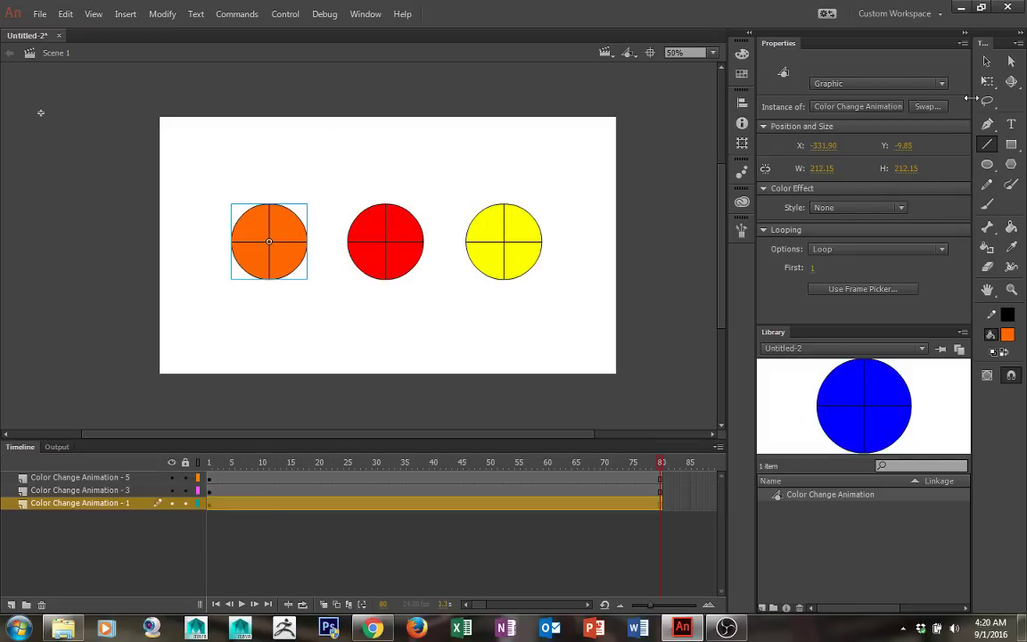
{"action": "left_click", "coordinate": [986, 61]}
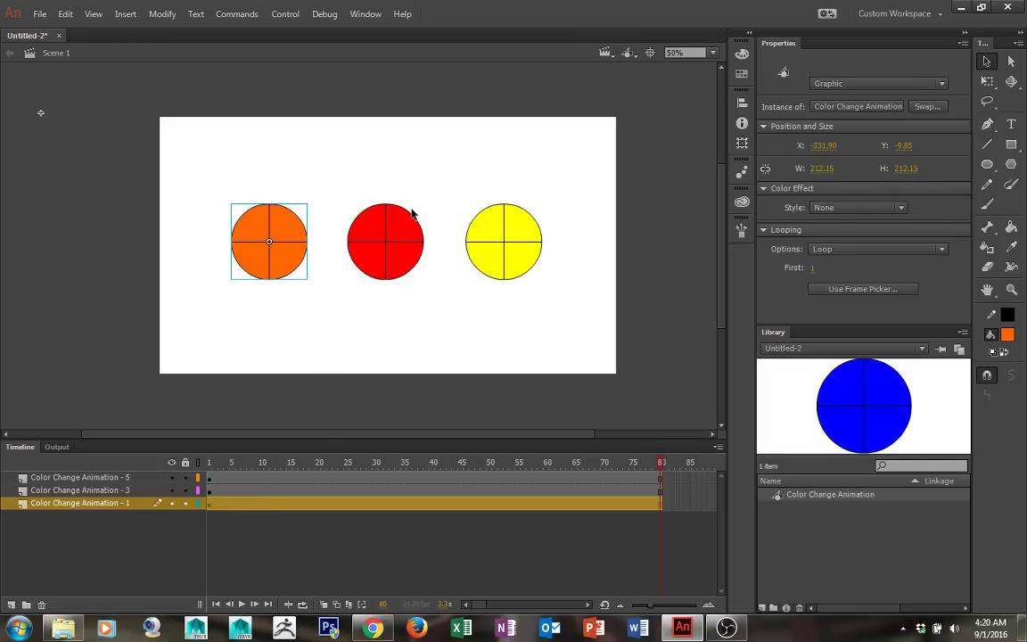
{"action": "left_click", "coordinate": [233, 175]}
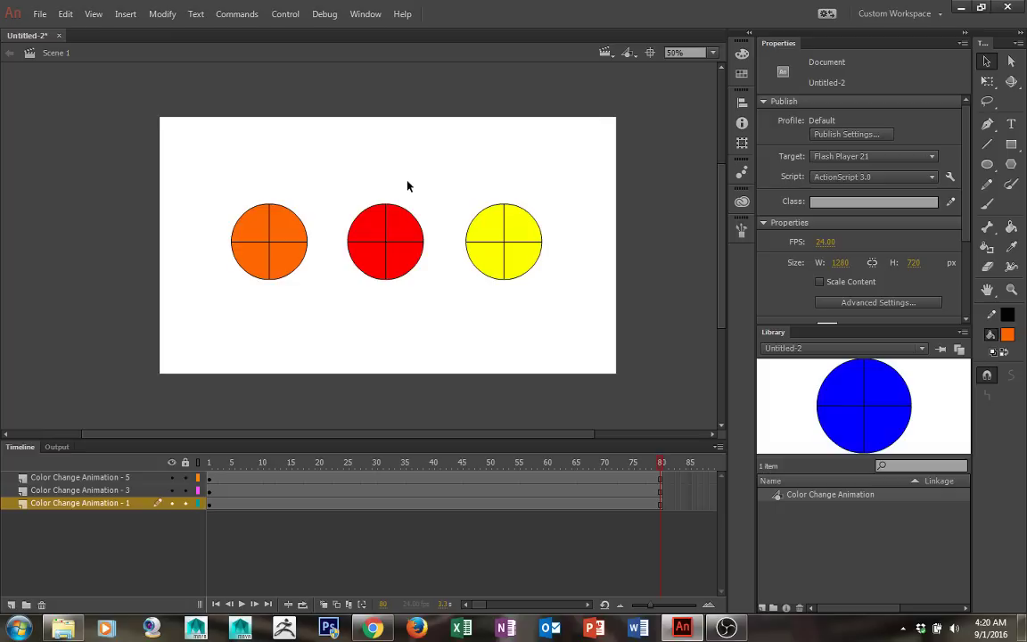
- Create a motion tween on each of the layers Color Change Animation - 5, Color Change Animation - 3 and Color Change Animation - 1
{"action": "left_click", "coordinate": [264, 479]}
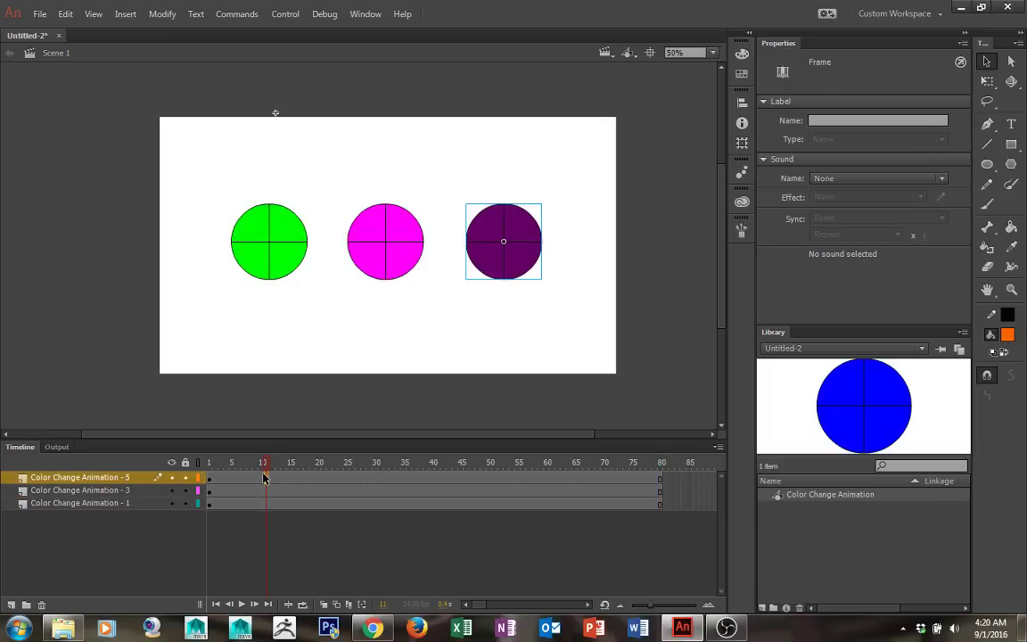
{"action": "right_click", "coordinate": [261, 478]}
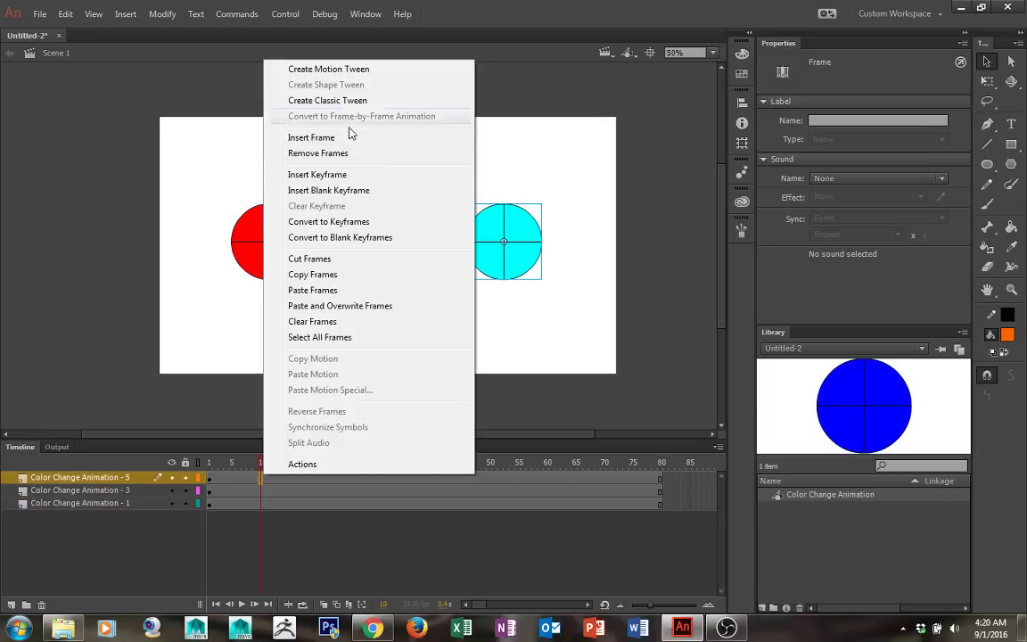
{"action": "left_click", "coordinate": [347, 70]}
{"action": "left_click", "coordinate": [266, 490]}
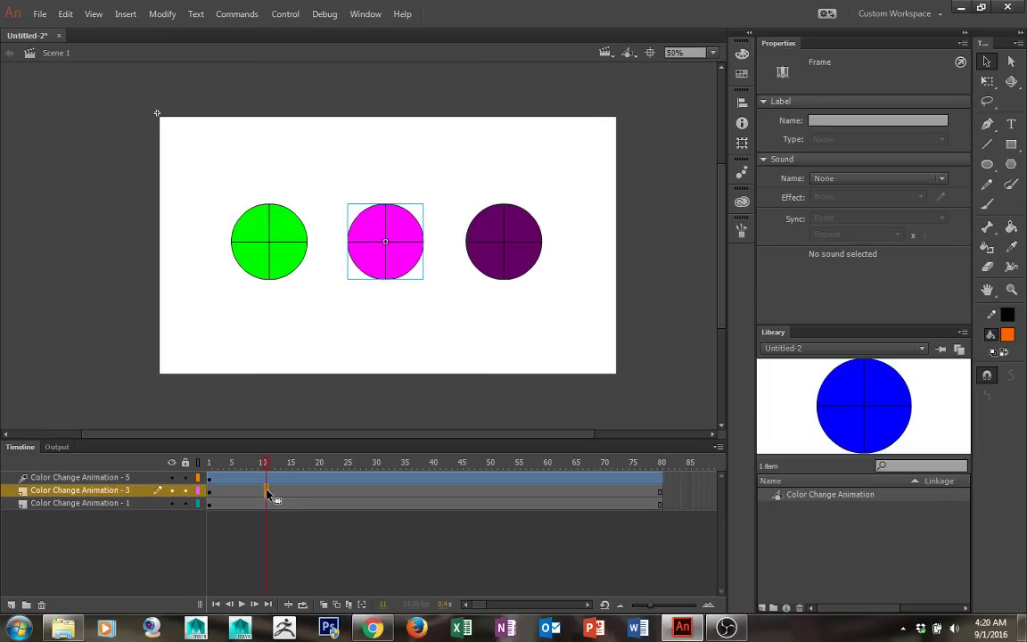
{"action": "right_click", "coordinate": [266, 490]}
{"action": "left_click", "coordinate": [374, 84]}
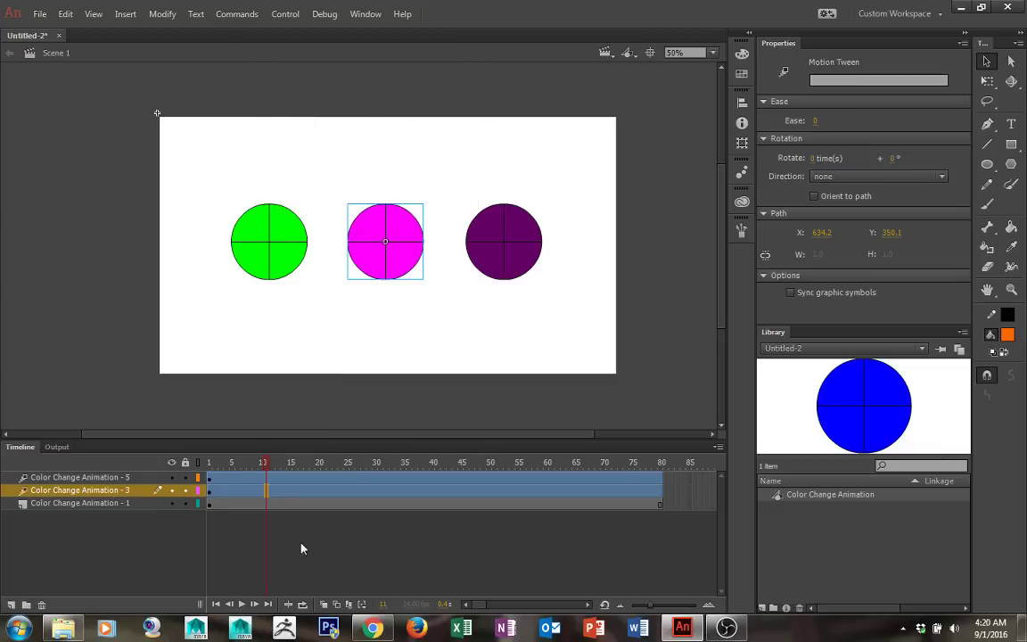
{"action": "left_click", "coordinate": [278, 503]}
{"action": "right_click", "coordinate": [278, 505]}
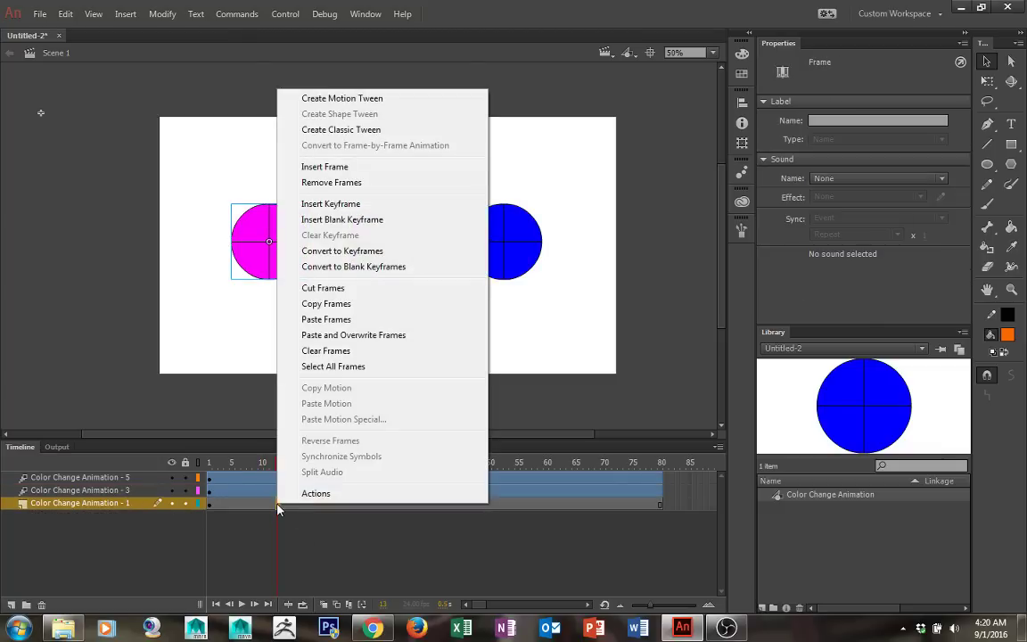
{"action": "left_click", "coordinate": [346, 99]}
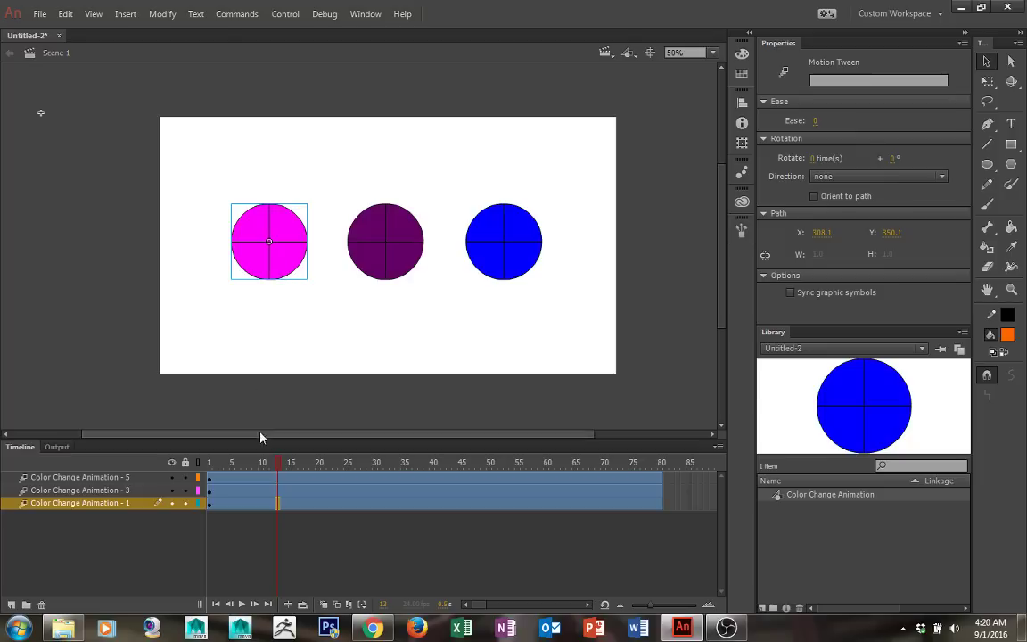
- Try to rotate the Color Change Animation - 1 circle with the Free Transform tool at frame 30 of its motion tween
{"action": "left_click", "coordinate": [208, 464]}
{"action": "left_click", "coordinate": [277, 278]}
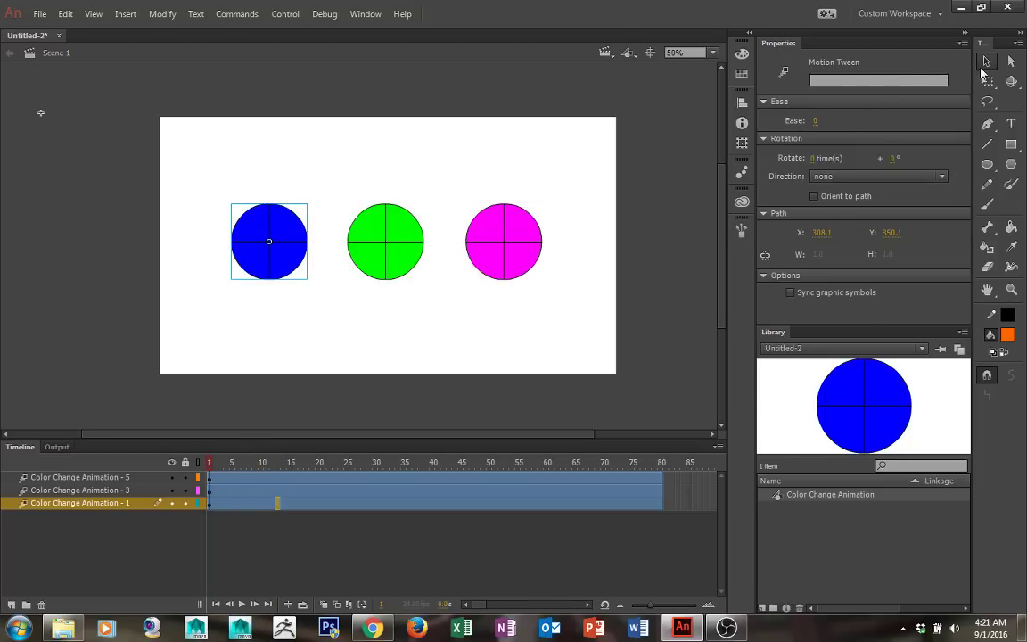
{"action": "left_click", "coordinate": [987, 62]}
{"action": "key", "text": "q"}
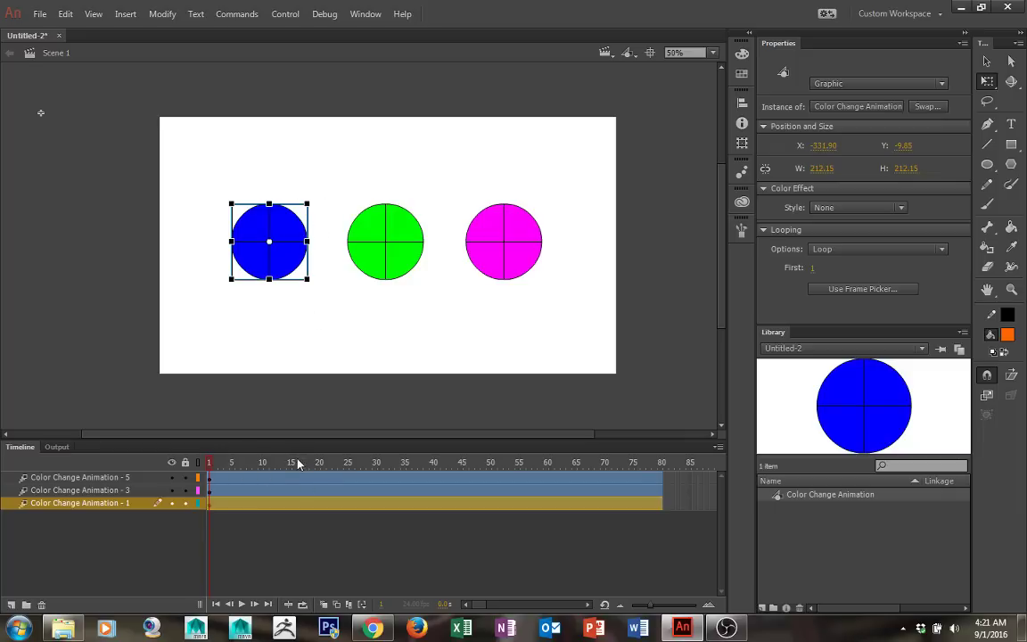
{"action": "left_click_drag", "start_coordinate": [299, 462], "coordinate": [374, 470]}
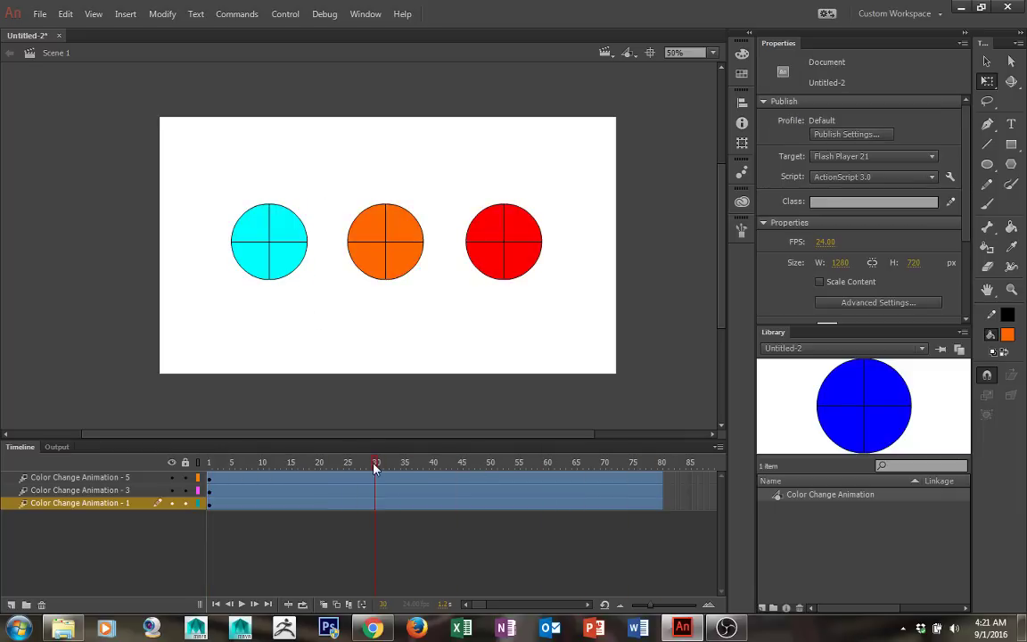
{"action": "left_click", "coordinate": [374, 502]}
{"action": "left_click_drag", "start_coordinate": [323, 212], "coordinate": [134, 158]}
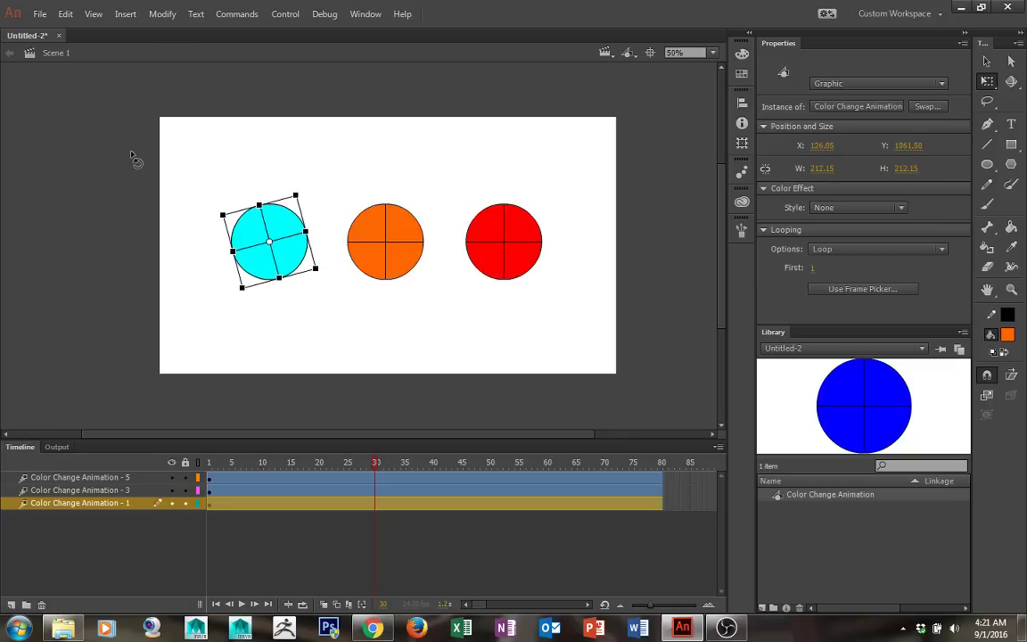
- Review the first circle's rotation between frames 1 and 30, undo it, and return the playhead to frame 1
{"action": "left_click_drag", "start_coordinate": [261, 465], "coordinate": [209, 464]}
{"action": "left_click", "coordinate": [245, 258]}
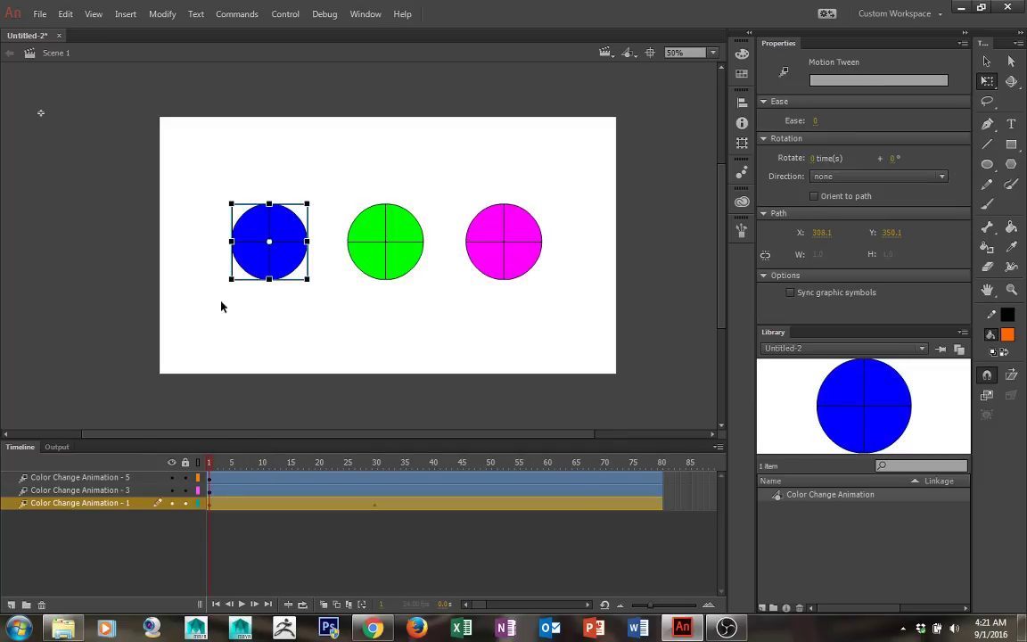
{"action": "left_click_drag", "start_coordinate": [228, 464], "coordinate": [375, 465]}
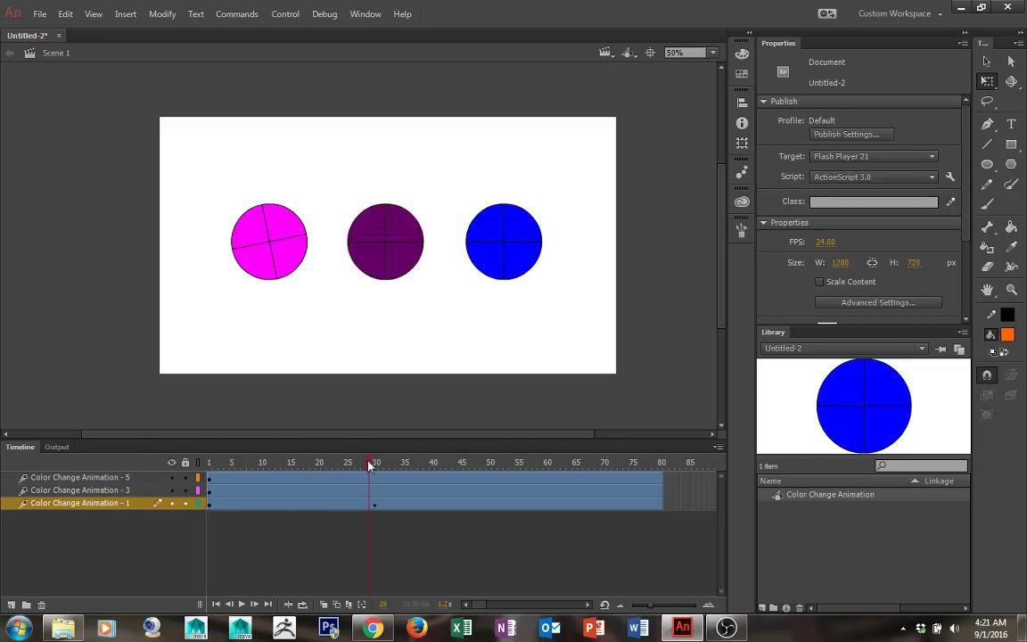
{"action": "left_click", "coordinate": [259, 254]}
{"action": "key", "text": "Return"}
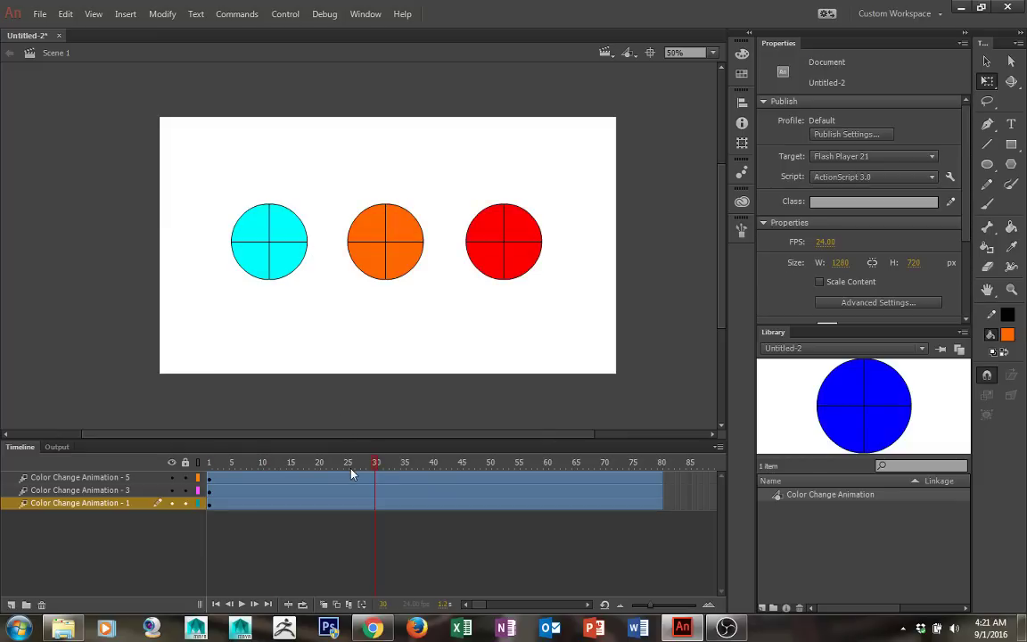
{"action": "left_click_drag", "start_coordinate": [351, 470], "coordinate": [157, 469]}
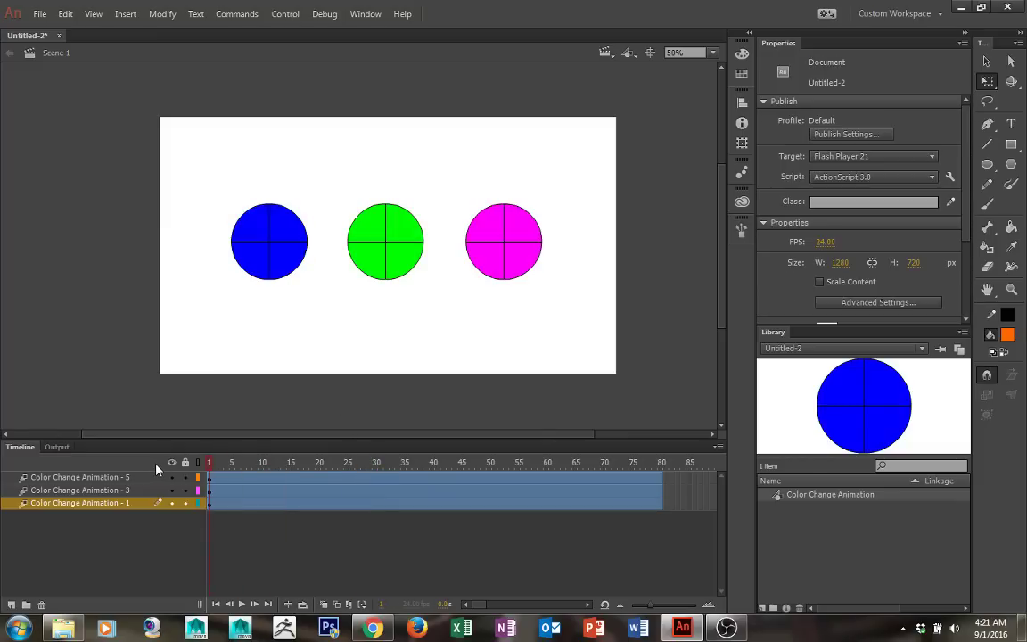
- Set the Color Change Animation - 1 motion tween to rotate 3 times, and play the animation to check it
{"action": "left_click", "coordinate": [986, 62]}
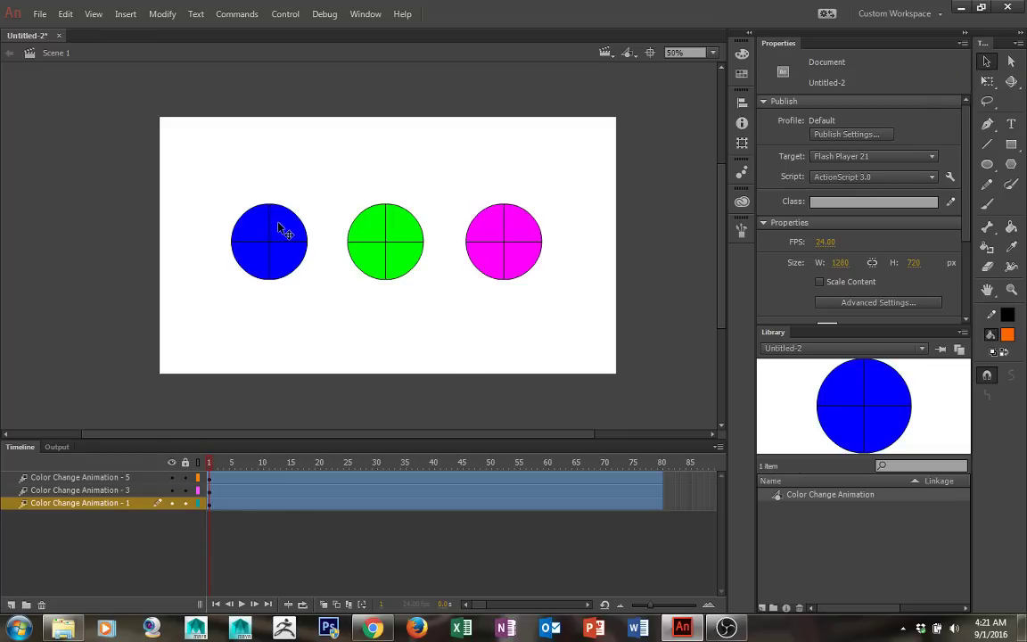
{"action": "left_click", "coordinate": [280, 251]}
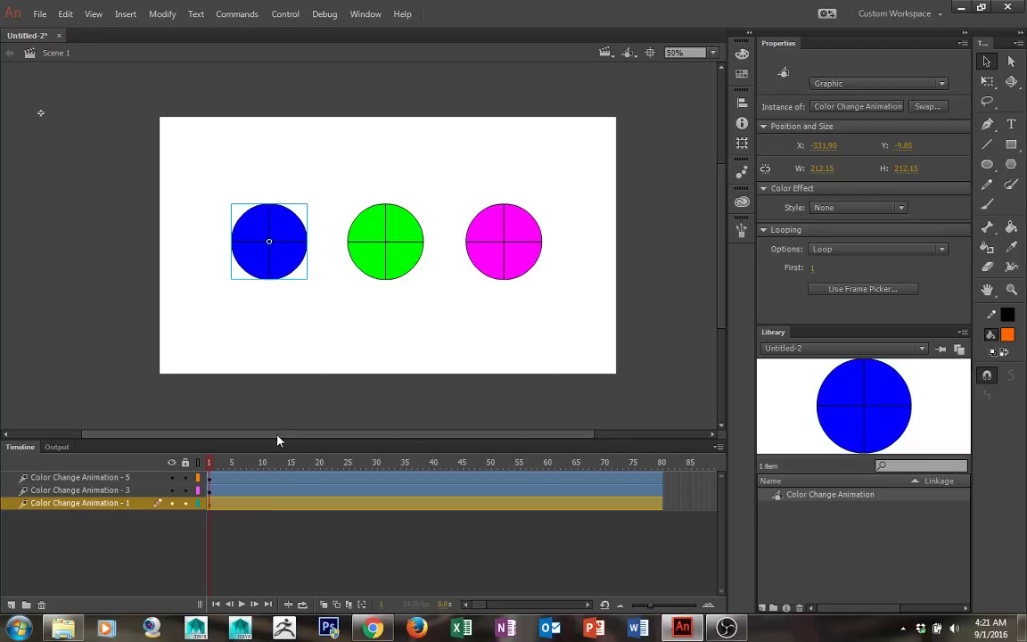
{"action": "left_click", "coordinate": [295, 349]}
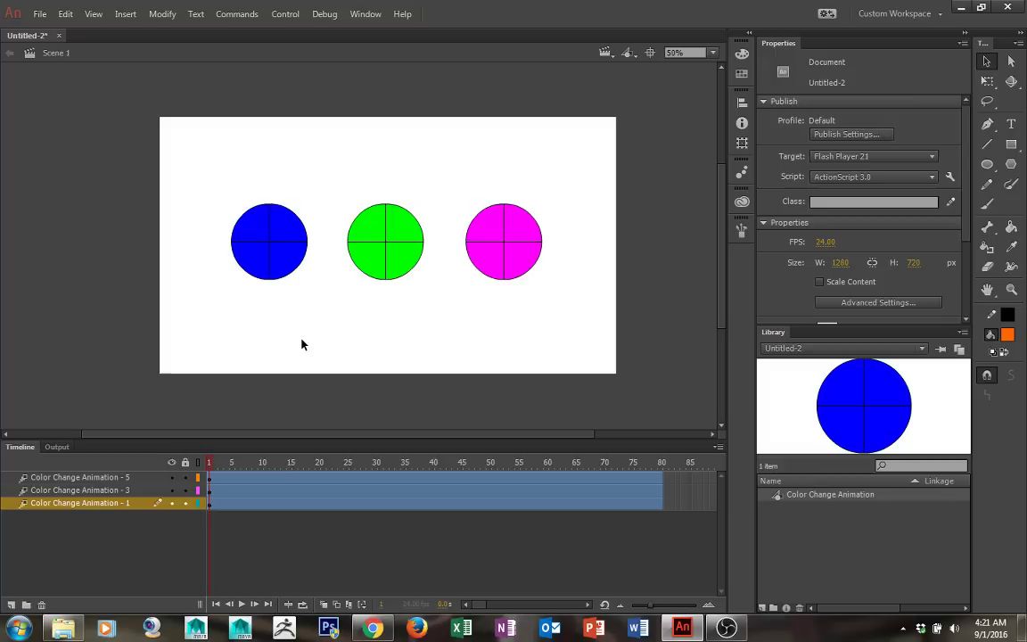
{"action": "left_click", "coordinate": [231, 504]}
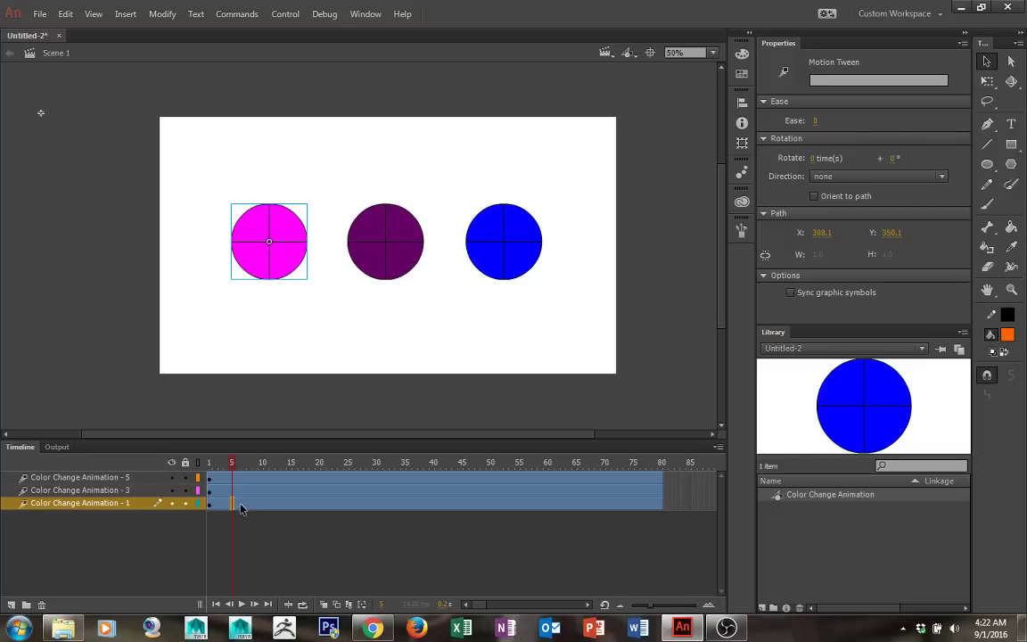
{"action": "left_click", "coordinate": [282, 338]}
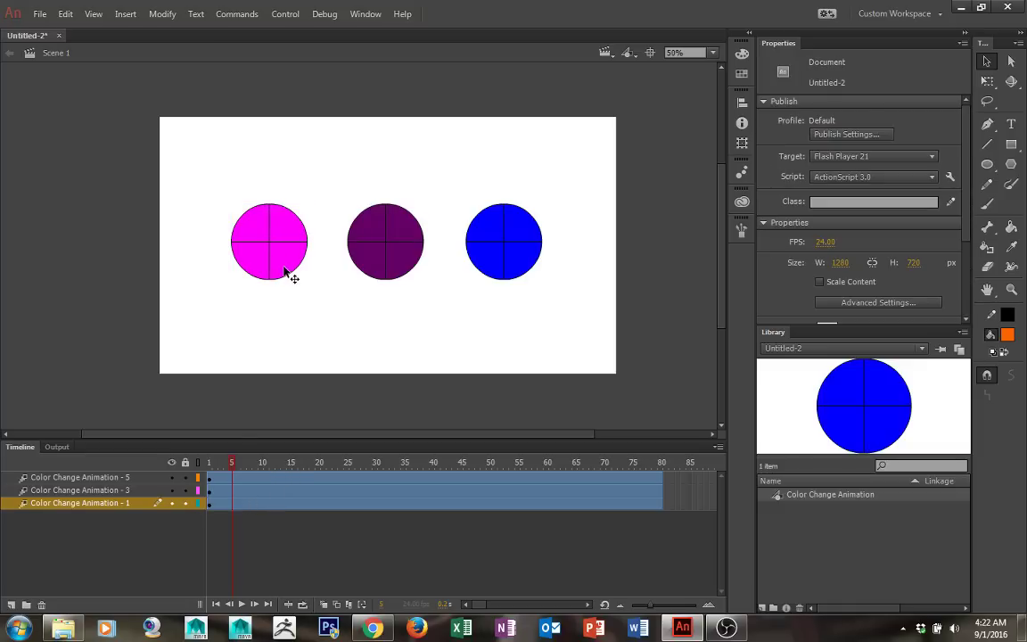
{"action": "left_click", "coordinate": [233, 504]}
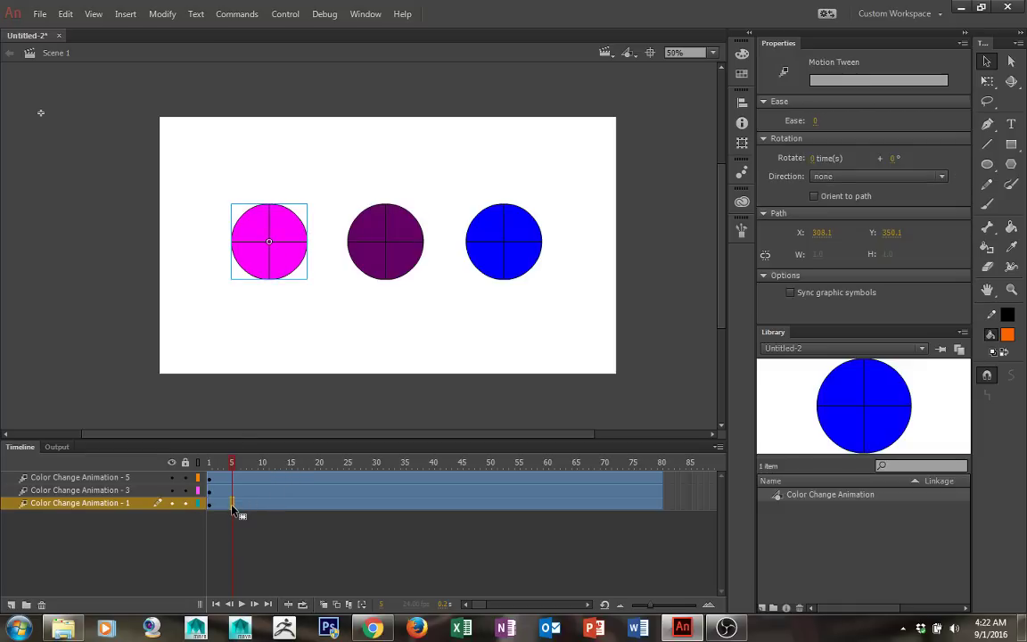
{"action": "left_click", "coordinate": [818, 158]}
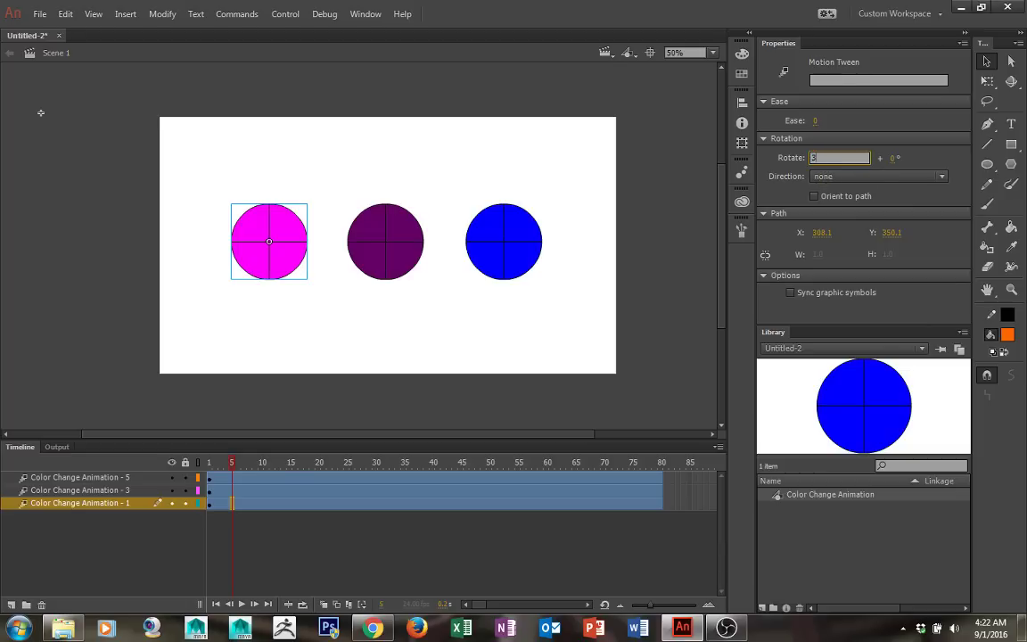
{"action": "type", "text": "3"}
{"action": "key", "text": "Return"}
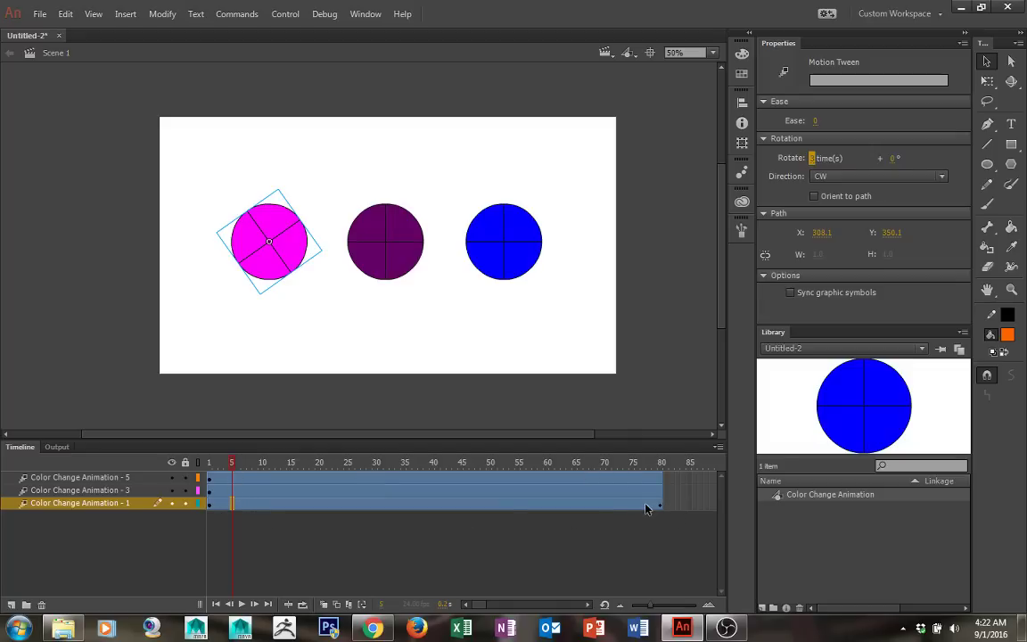
{"action": "key", "text": "Return"}
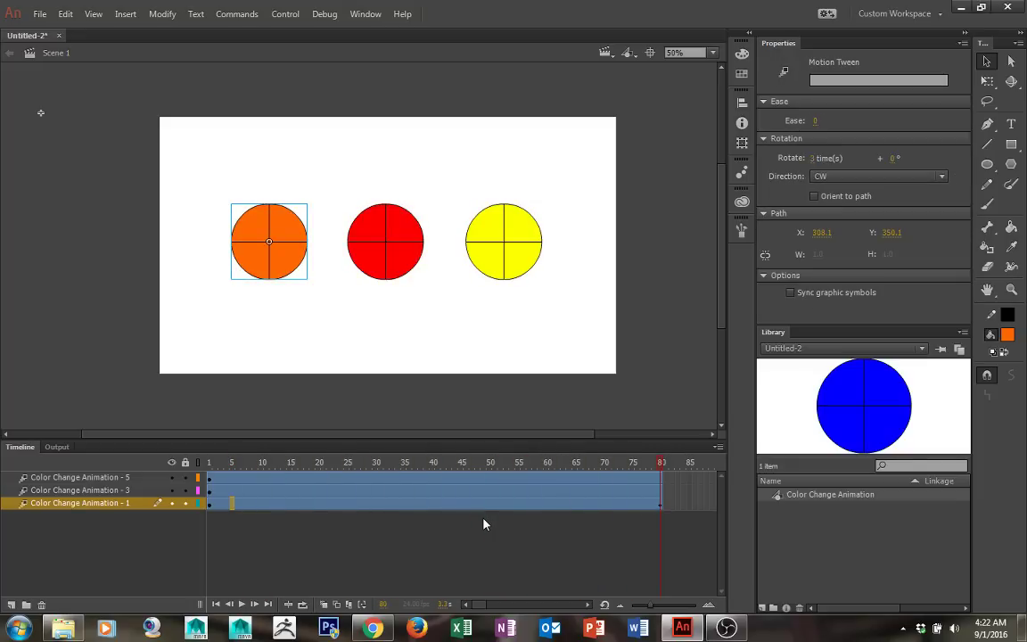
{"action": "key", "text": "Return"}
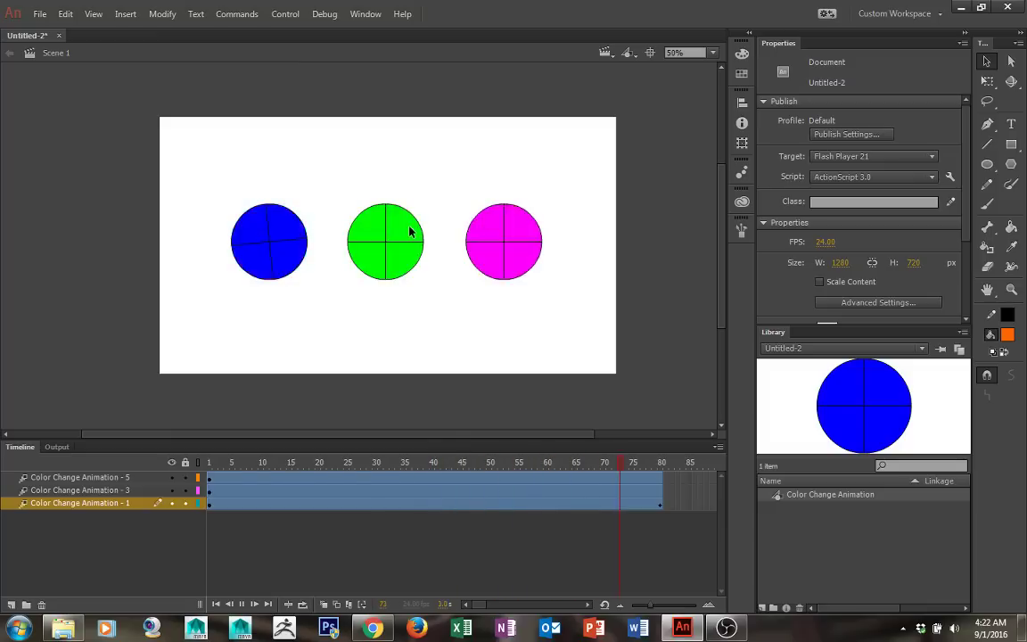
- Add an extra 90° to the rotation of the Color Change Animation - 1 motion tween and keep its direction at CW
{"action": "left_click", "coordinate": [392, 503]}
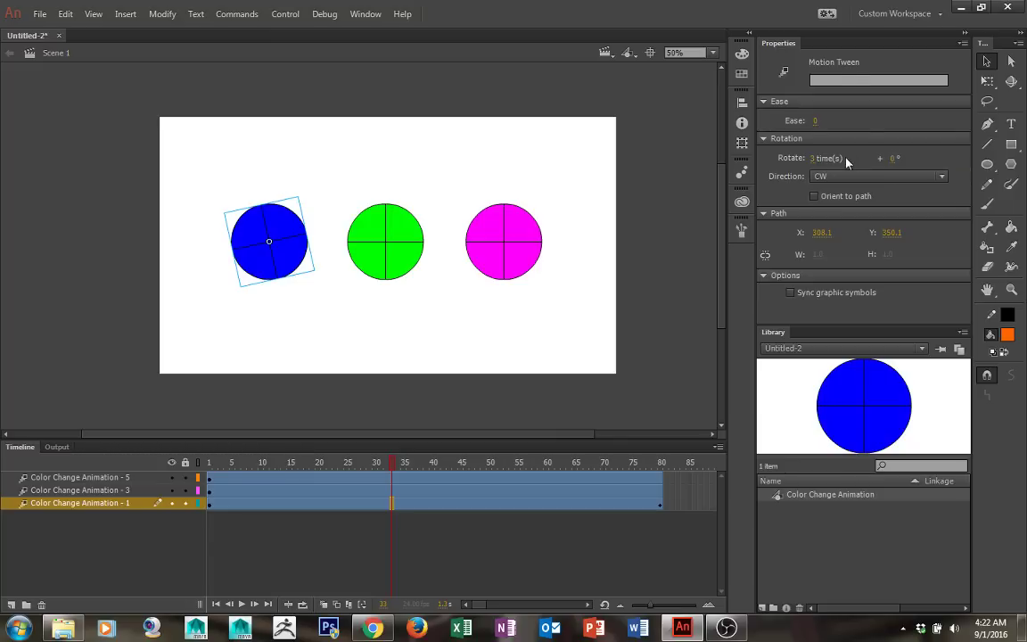
{"action": "left_click", "coordinate": [895, 159]}
{"action": "type", "text": "90"}
{"action": "key", "text": "Return"}
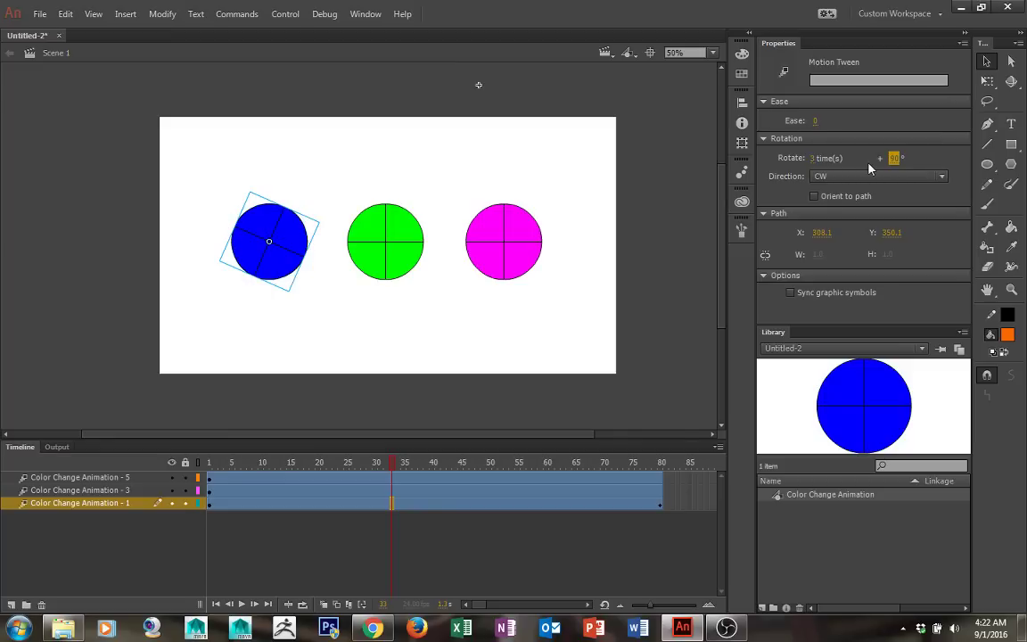
{"action": "left_click", "coordinate": [870, 176]}
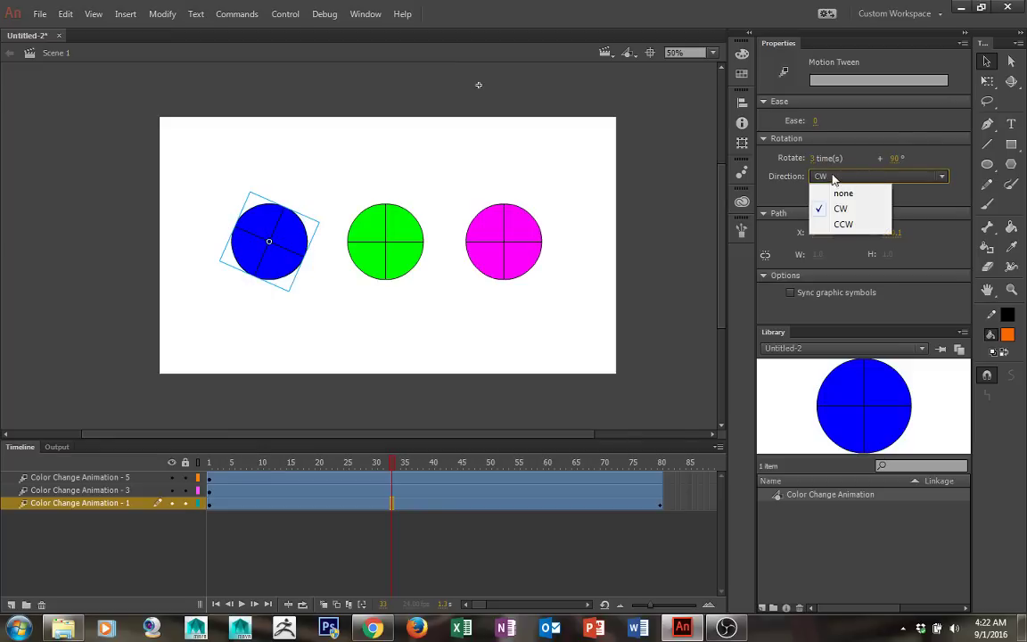
{"action": "left_click", "coordinate": [866, 177]}
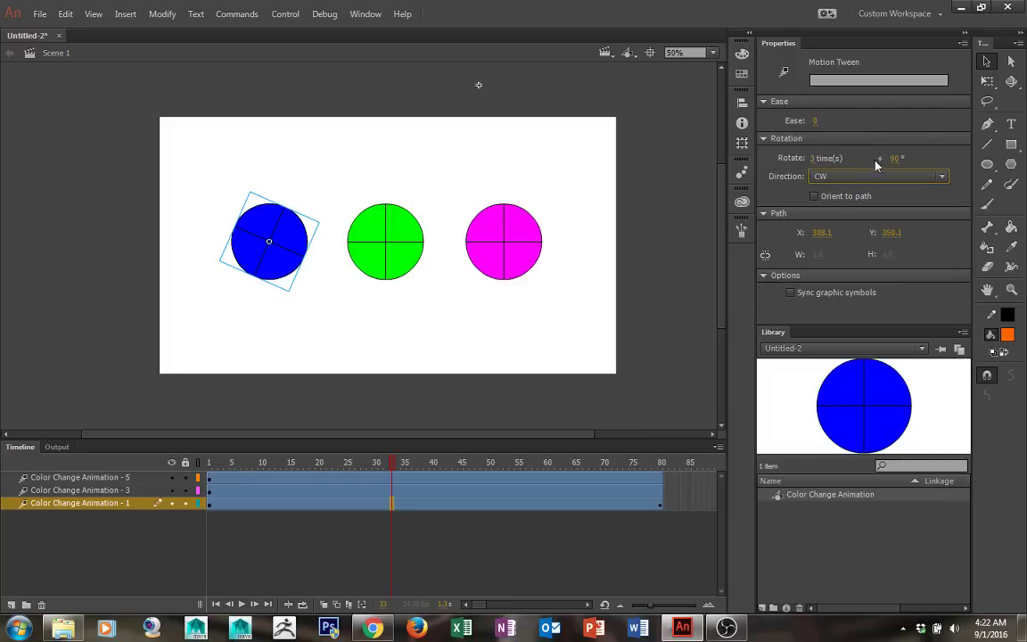
- Change the rotation direction of the Color Change Animation - 1 motion tween to CCW and play the animation
{"action": "left_click", "coordinate": [869, 176]}
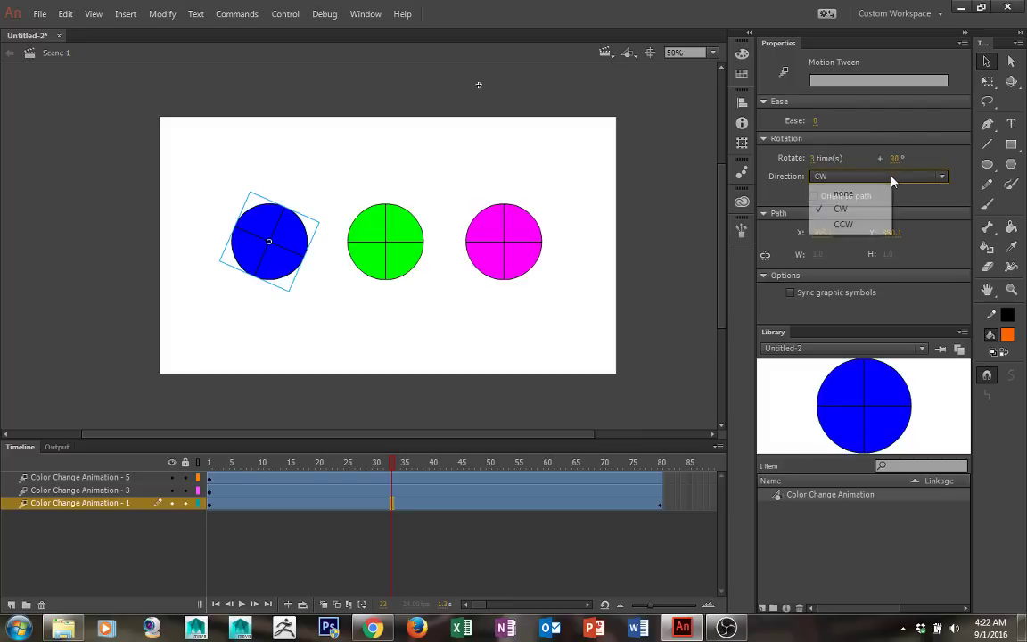
{"action": "left_click", "coordinate": [854, 223]}
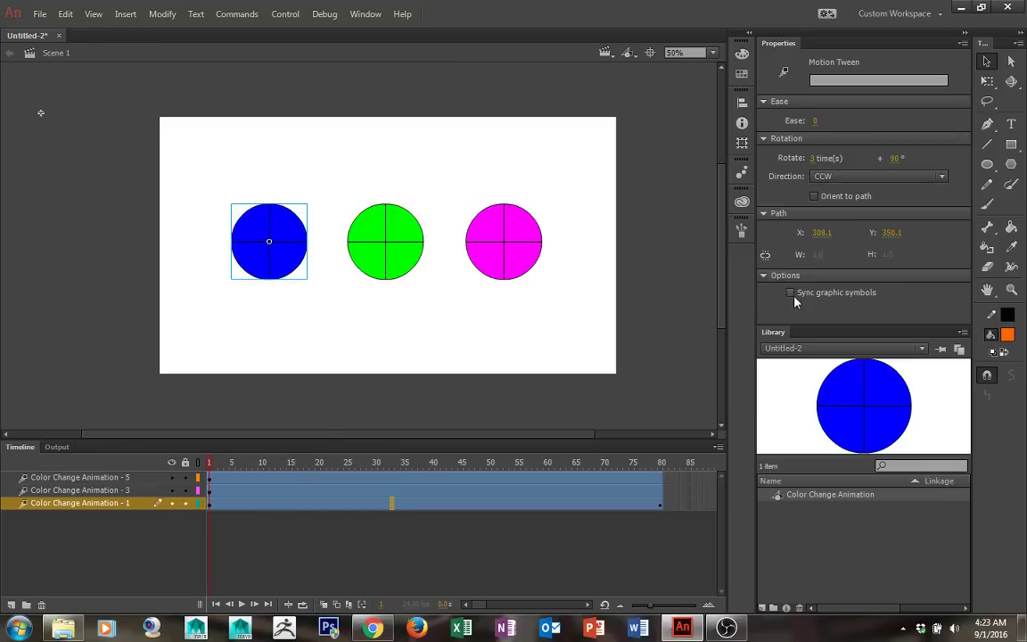
{"action": "key", "text": "Return"}
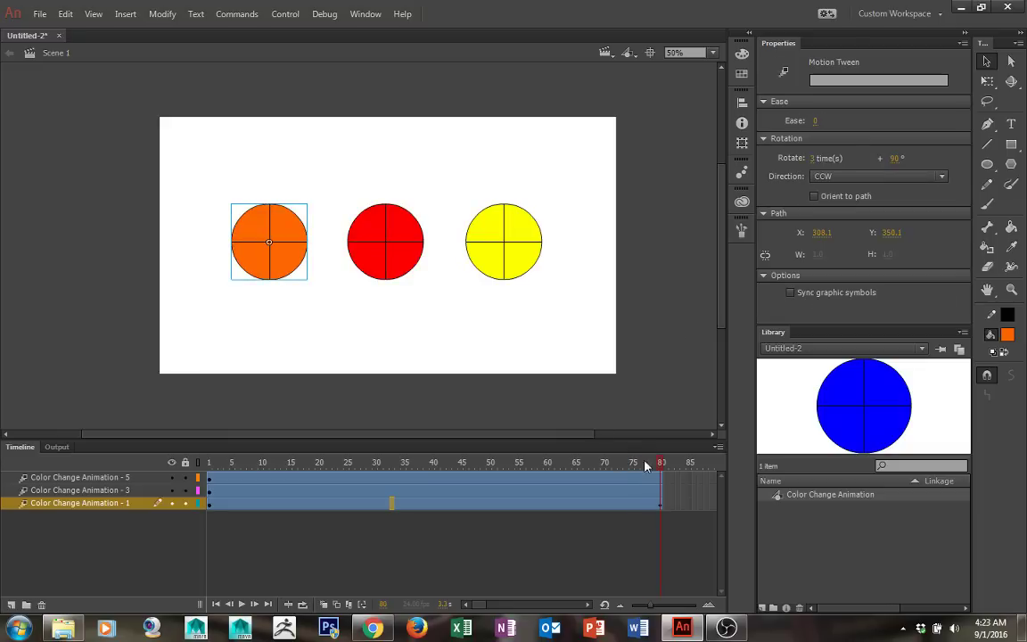
- Set the Color Change Animation - 1 motion tween to rotate 2 times plus 0°, and play the animation to check it
{"action": "left_click", "coordinate": [659, 504]}
{"action": "left_click", "coordinate": [822, 158]}
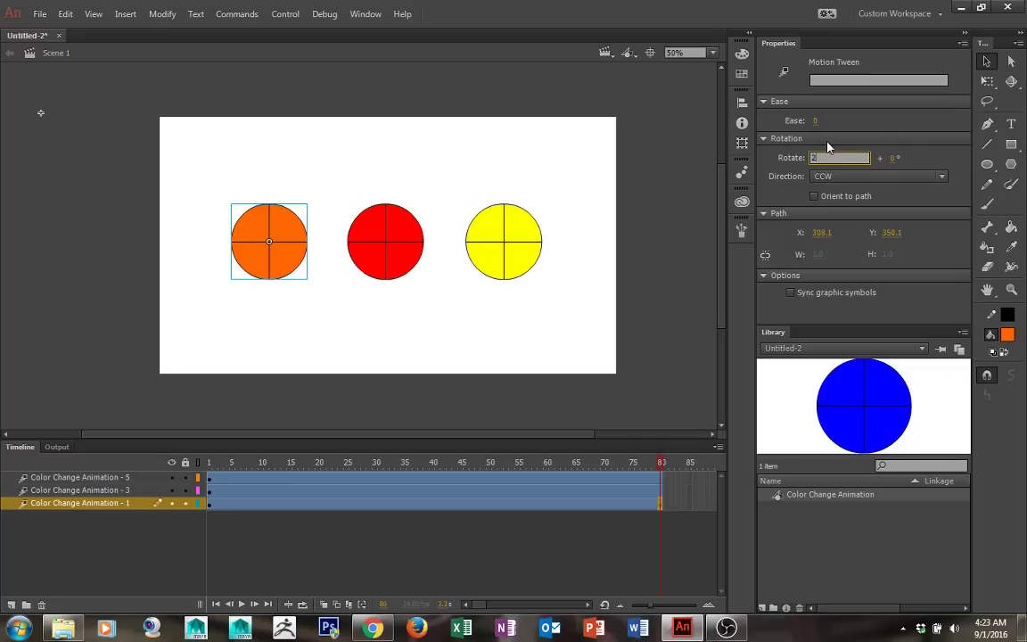
{"action": "type", "text": "2"}
{"action": "key", "text": "Return"}
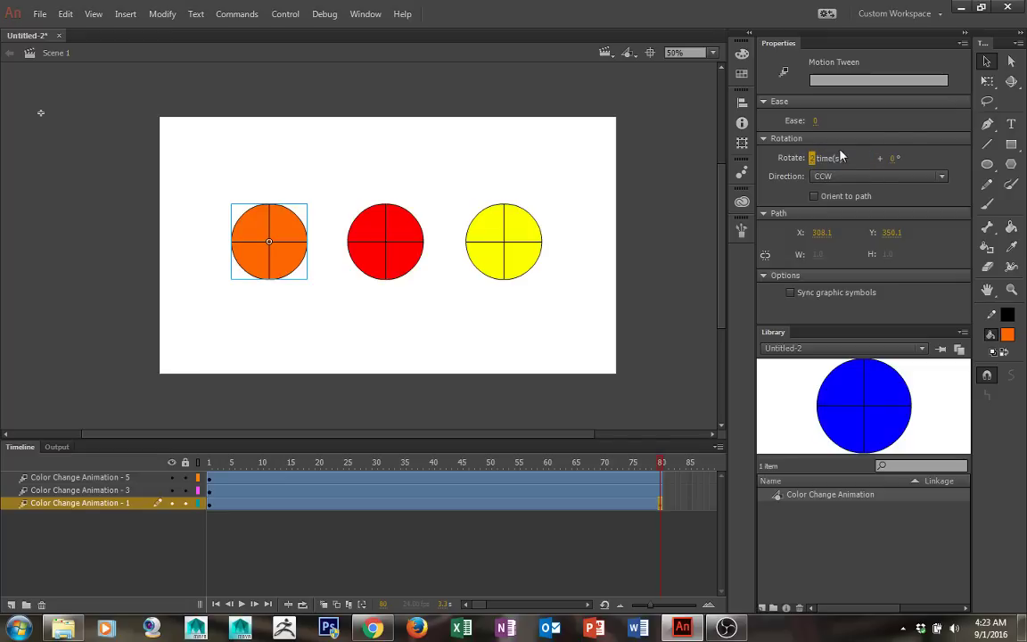
{"action": "key", "text": "Return"}
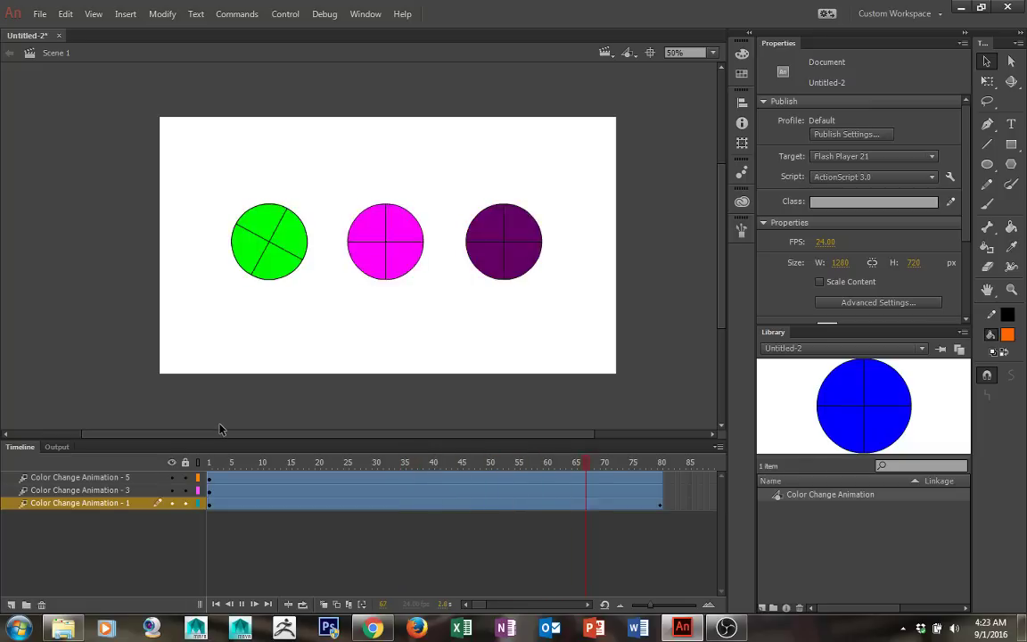
- Set the Color Change Animation - 5 motion tween to rotate 2 times in the CW direction, and play the animation
{"action": "left_click", "coordinate": [521, 262]}
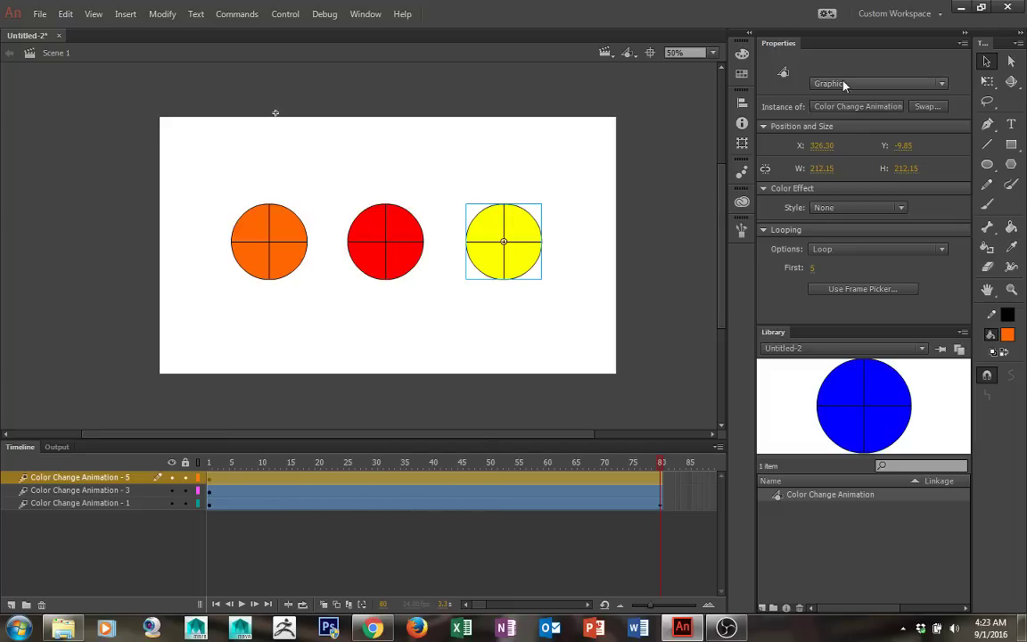
{"action": "left_click", "coordinate": [593, 406]}
{"action": "left_click", "coordinate": [637, 478]}
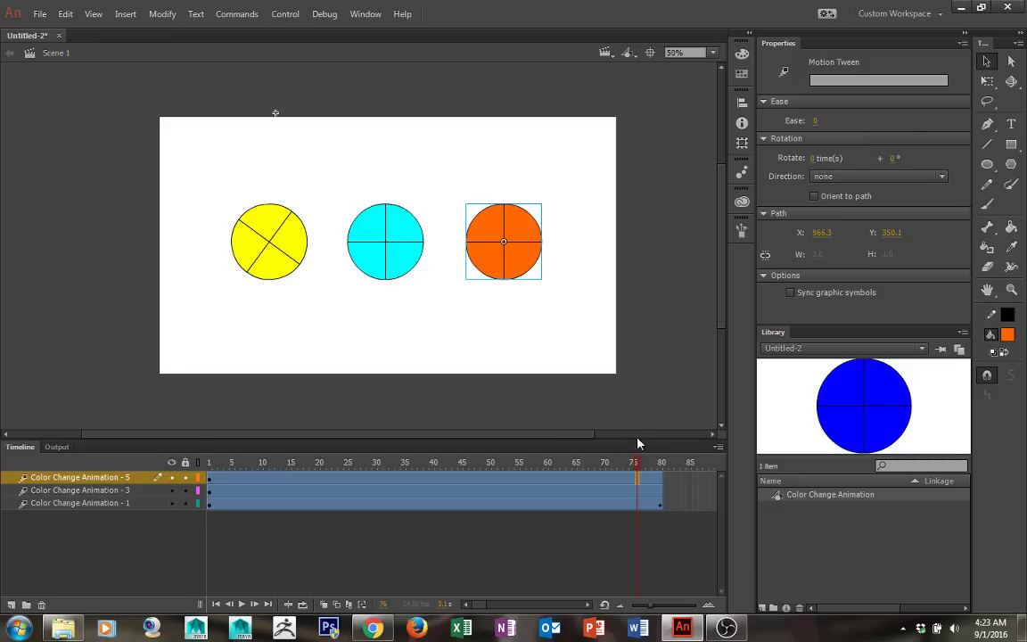
{"action": "left_click", "coordinate": [815, 158]}
{"action": "type", "text": "1"}
{"action": "key", "text": "Return"}
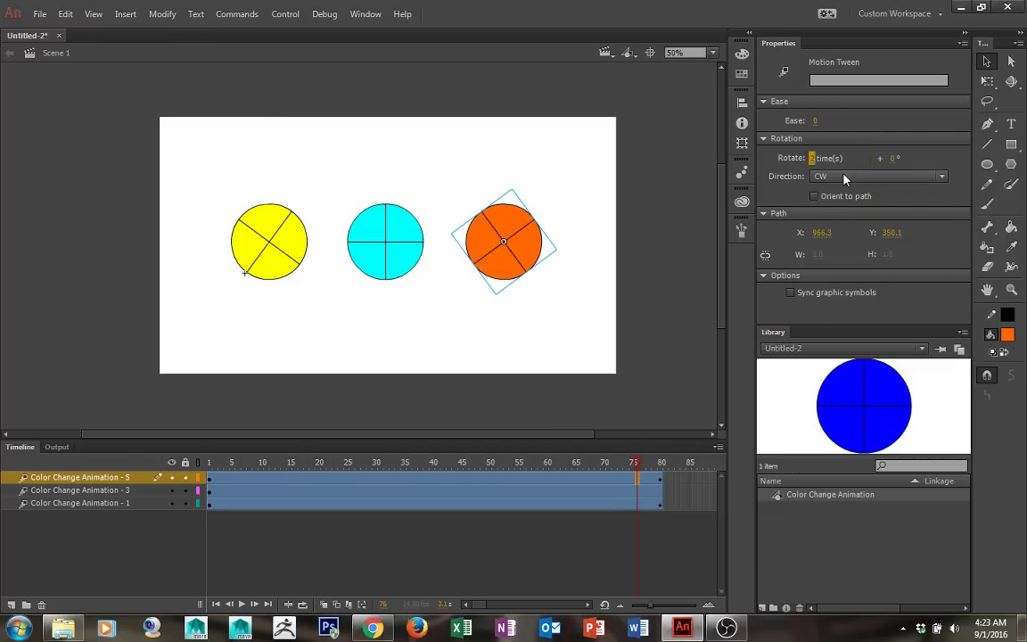
{"action": "key", "text": "Return"}
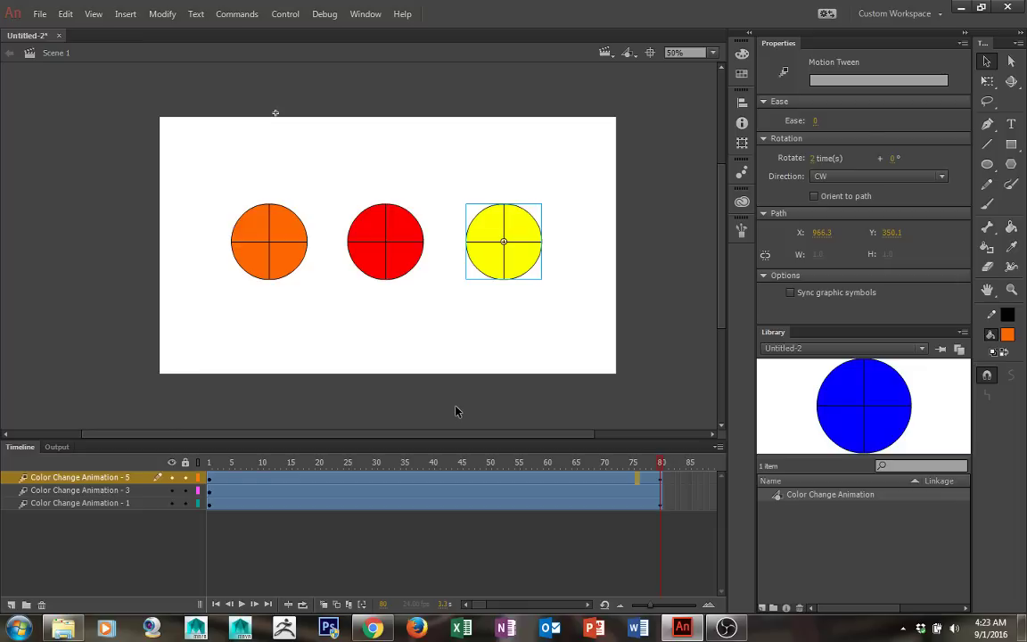
- Examine the three circle instances, the inside of their shared Color Change Animation symbol, and its library entry
{"action": "left_click", "coordinate": [403, 273]}
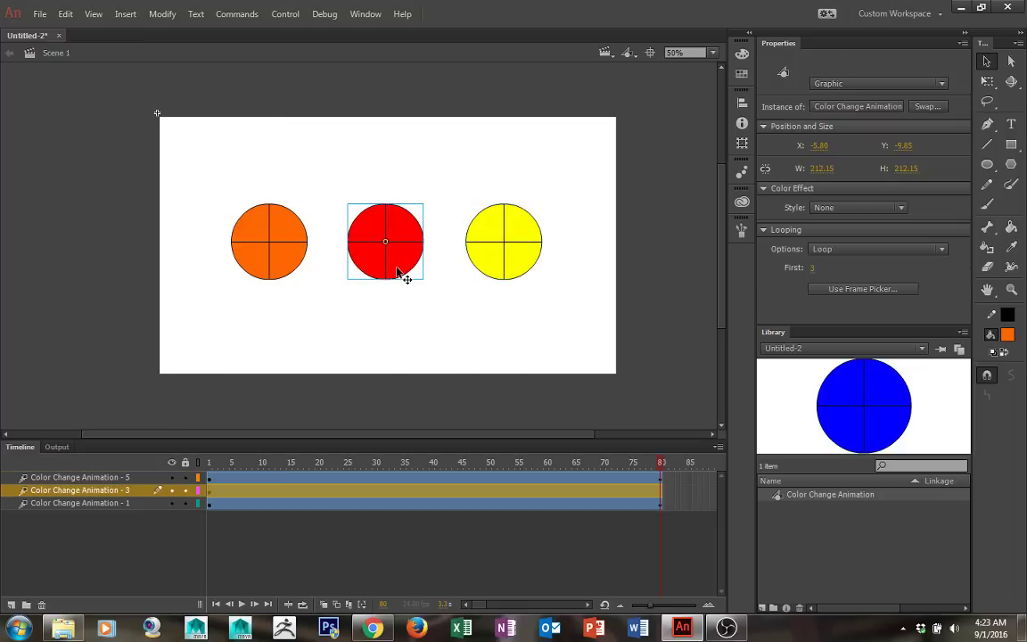
{"action": "left_click", "coordinate": [425, 163]}
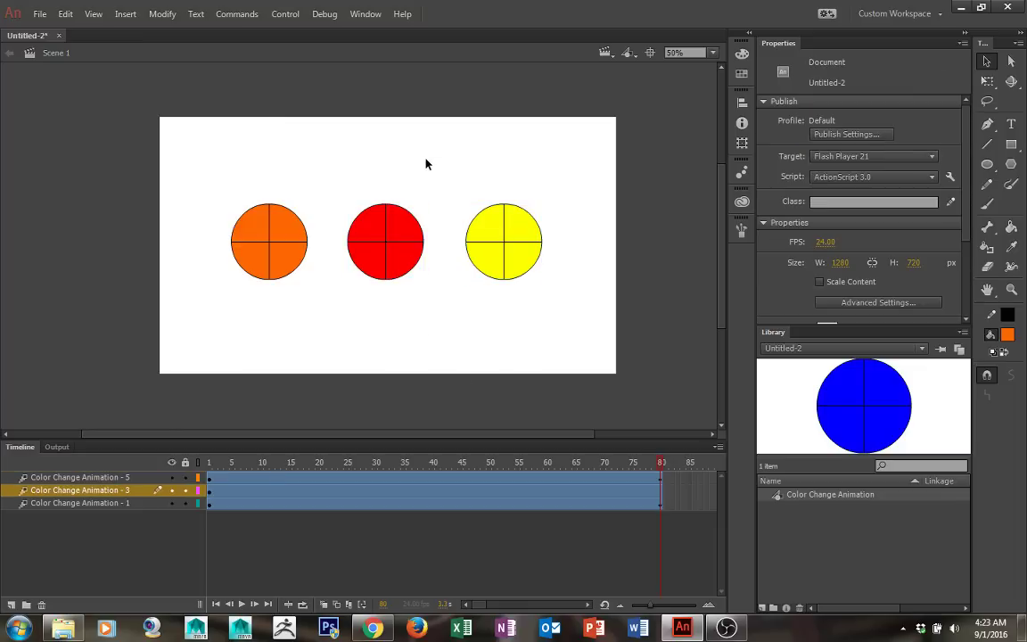
{"action": "left_click", "coordinate": [381, 244]}
{"action": "left_click", "coordinate": [342, 185]}
{"action": "double_click", "coordinate": [269, 236]}
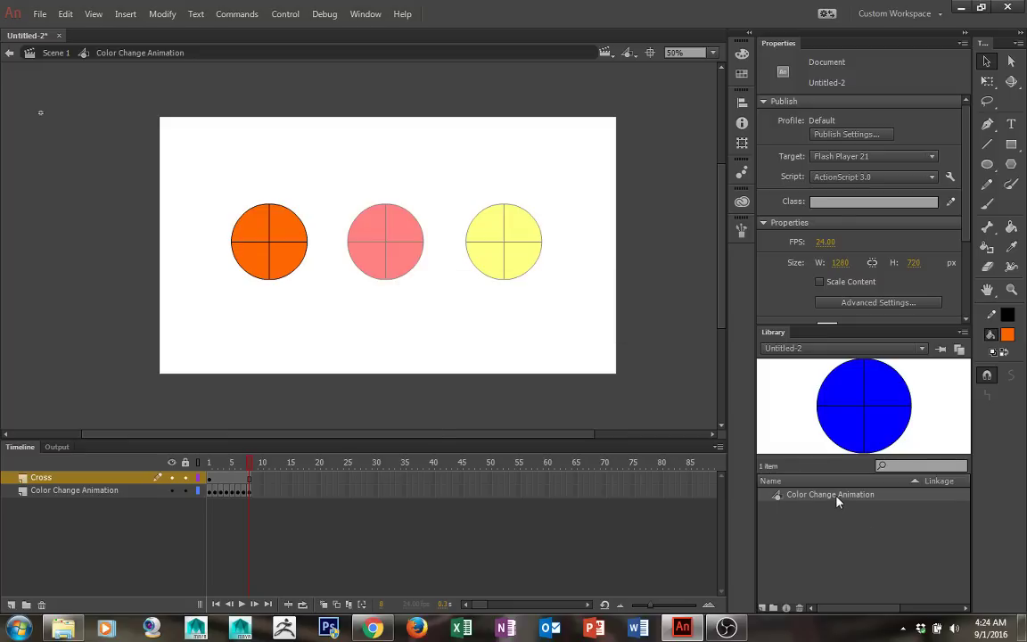
{"action": "left_click", "coordinate": [53, 52]}
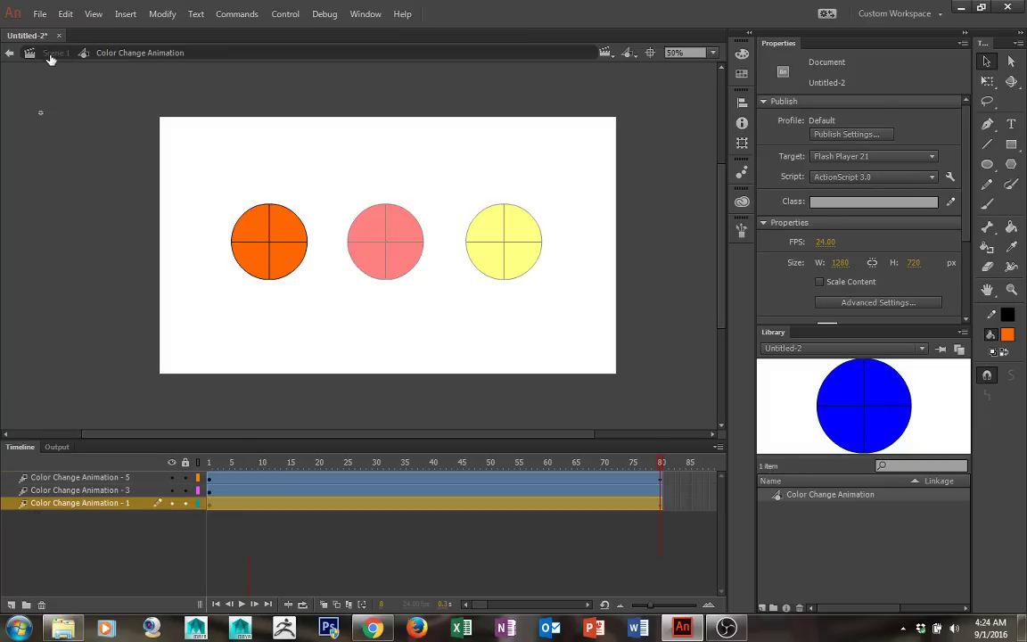
{"action": "left_click", "coordinate": [510, 236]}
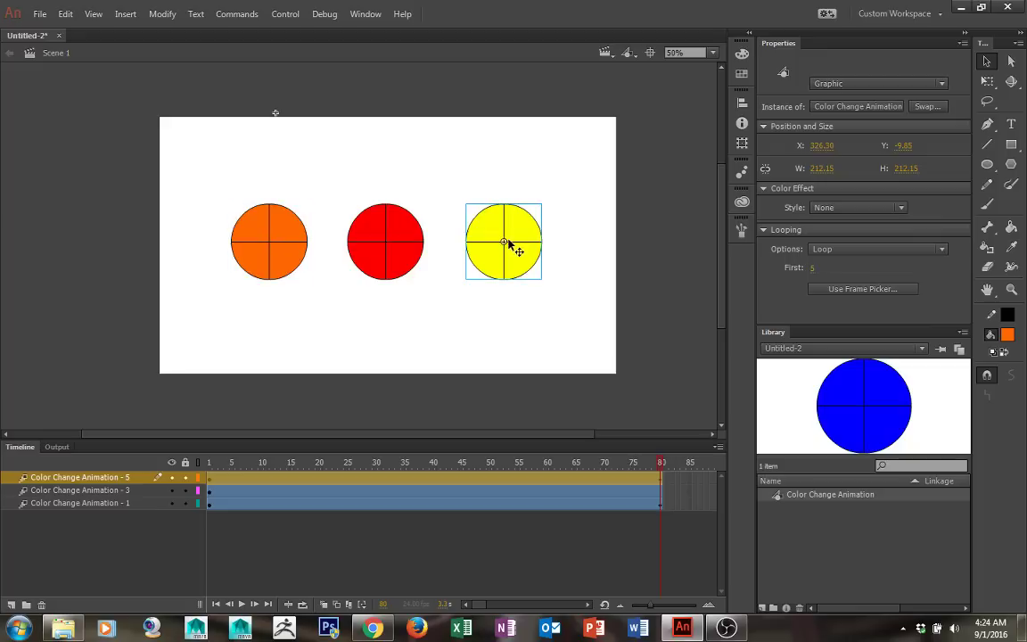
{"action": "left_click", "coordinate": [399, 238]}
{"action": "left_click", "coordinate": [271, 232]}
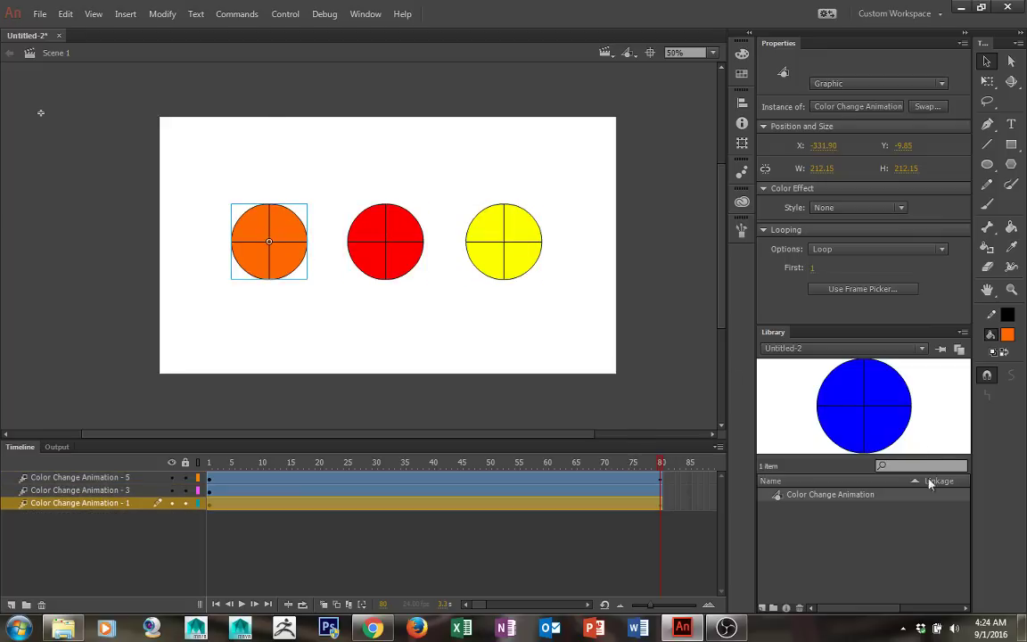
{"action": "right_click", "coordinate": [899, 505]}
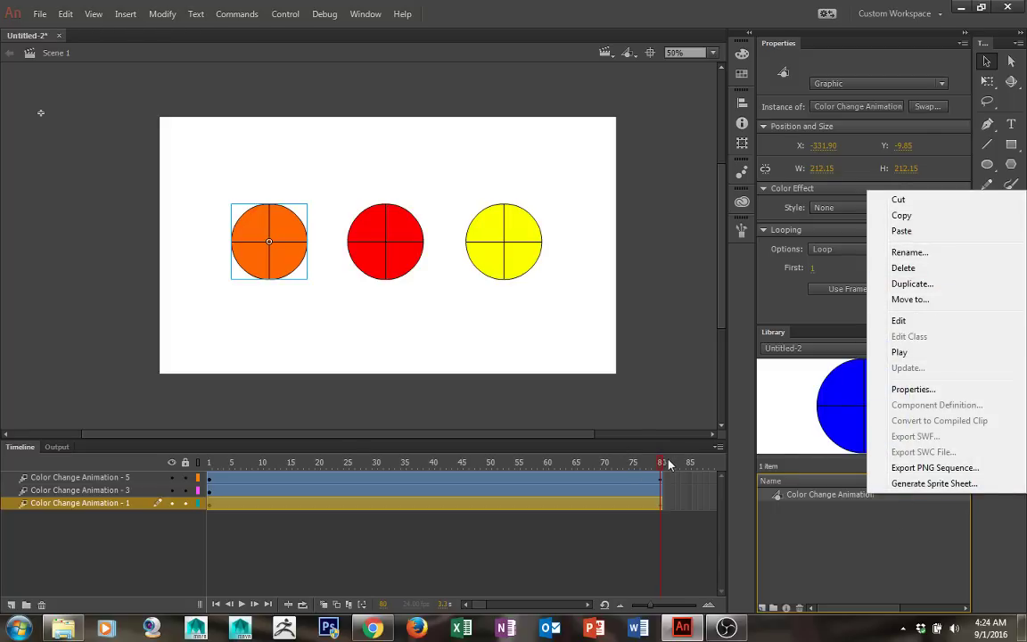
{"action": "left_click", "coordinate": [347, 189]}
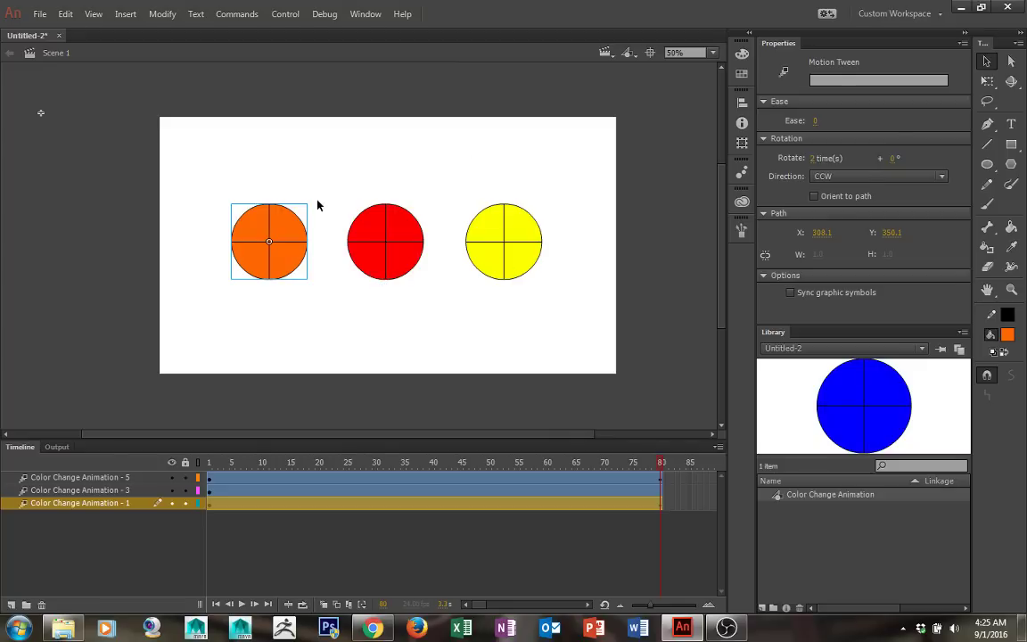
- Test the movie to watch all three circles animate, and close the preview
{"action": "key", "text": "ctrl+Return"}
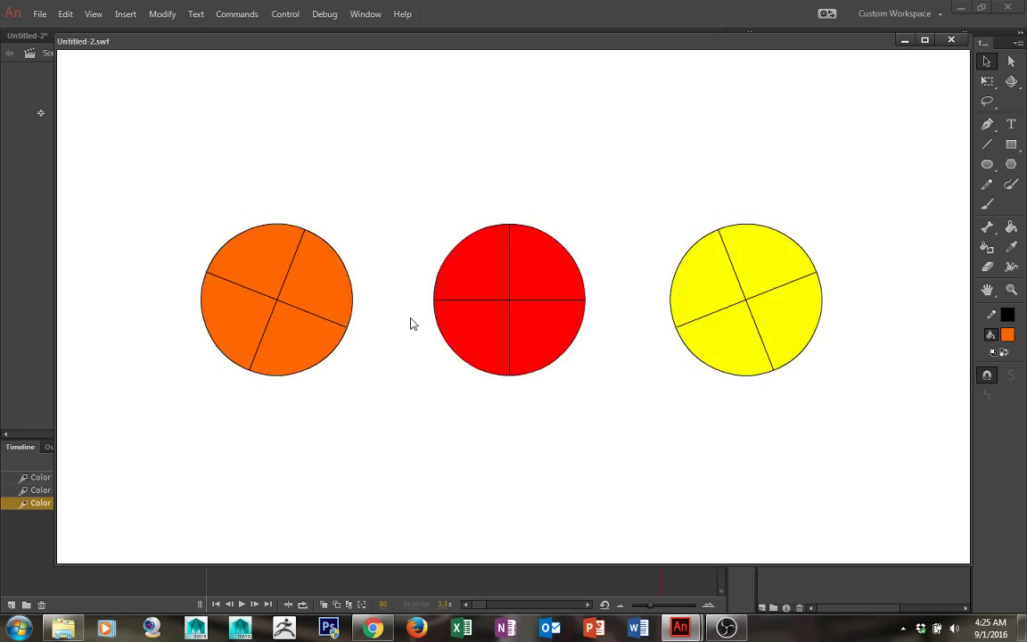
{"action": "left_click", "coordinate": [951, 40]}
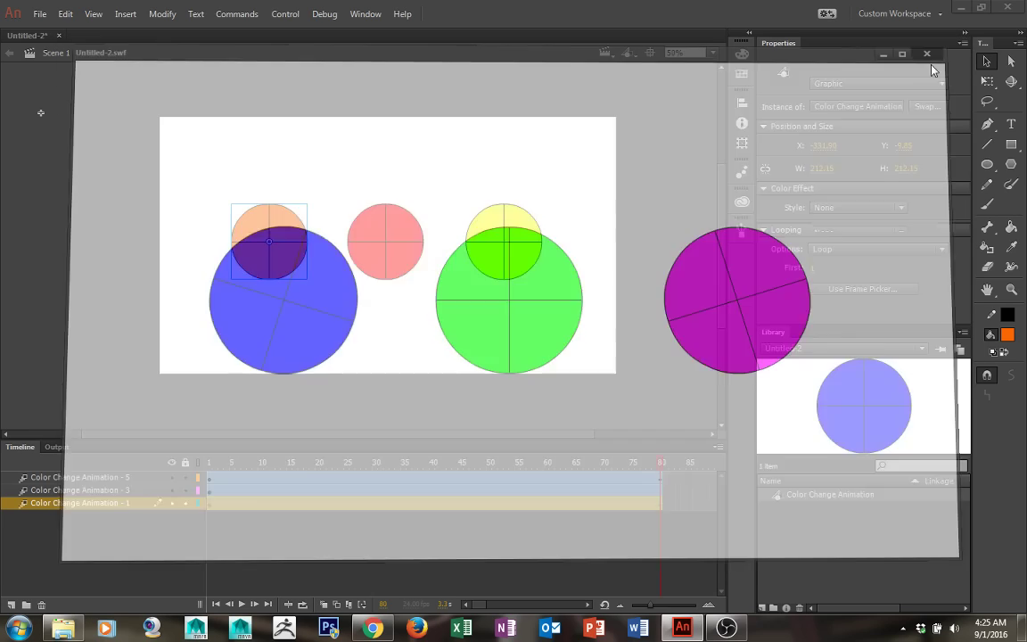